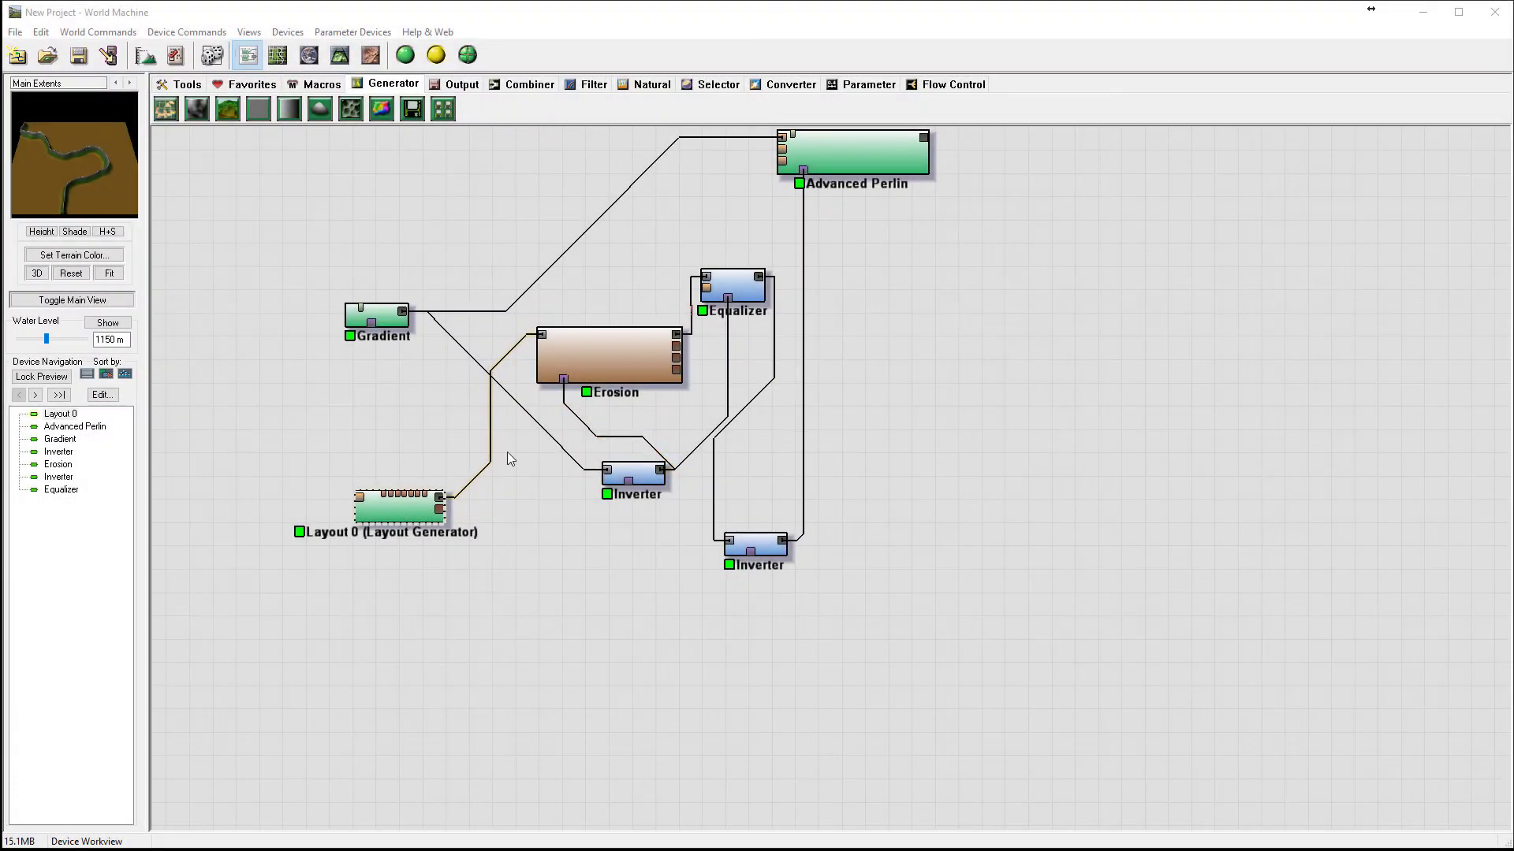
Place a Voronoi device below Layout 0 and reduce its Scale from 8 km to about 5.86 km.
left_click(350, 109)
left_click(387, 583)
left_click_drag(376, 578, 423, 592)
double_click(435, 596)
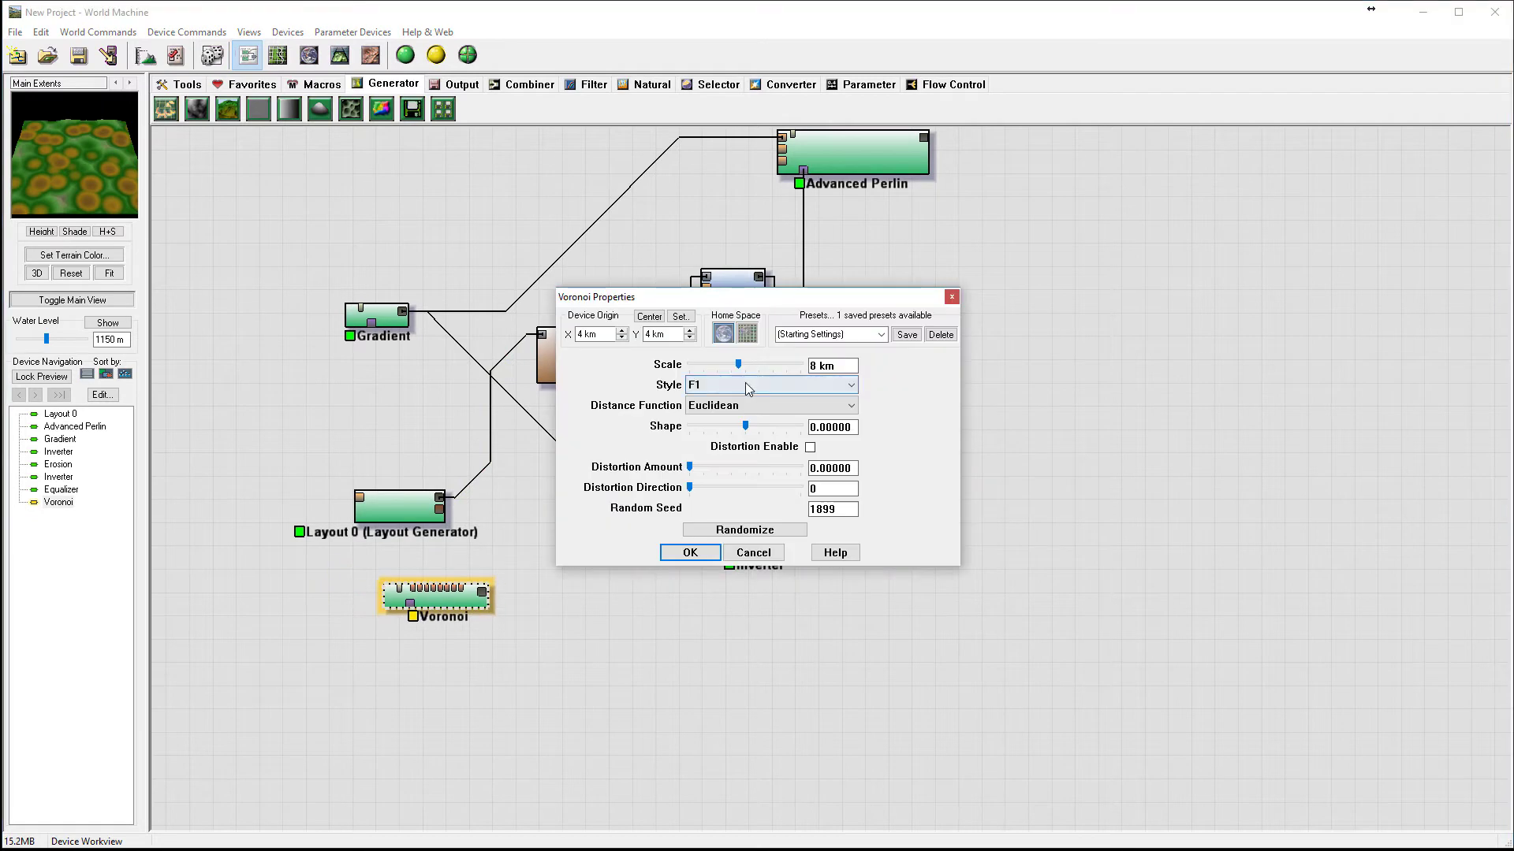
left_click_drag(740, 365, 735, 368)
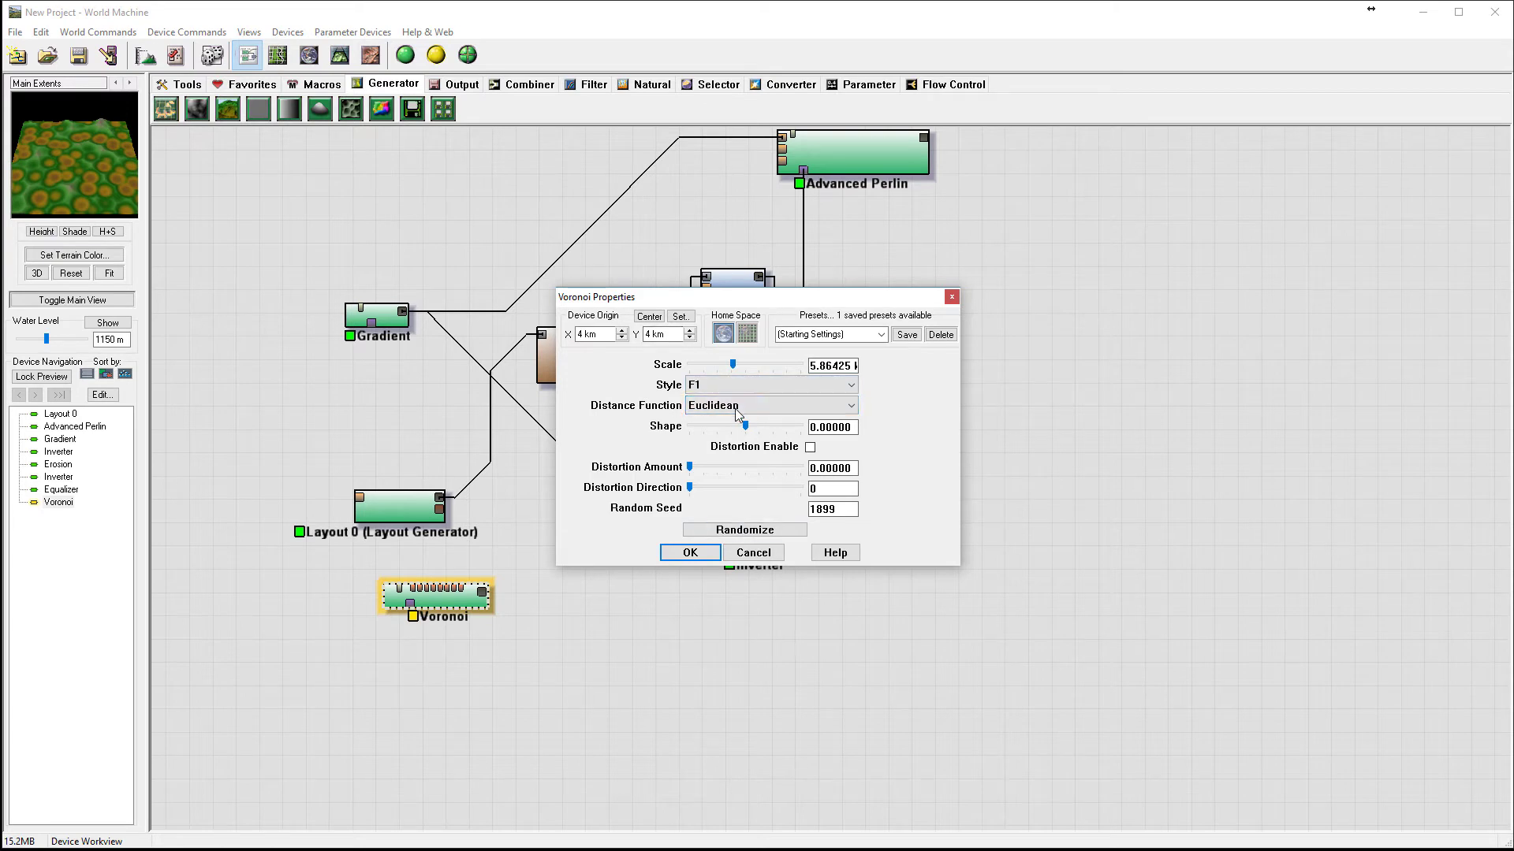
left_click(684, 553)
left_click_drag(455, 606, 435, 615)
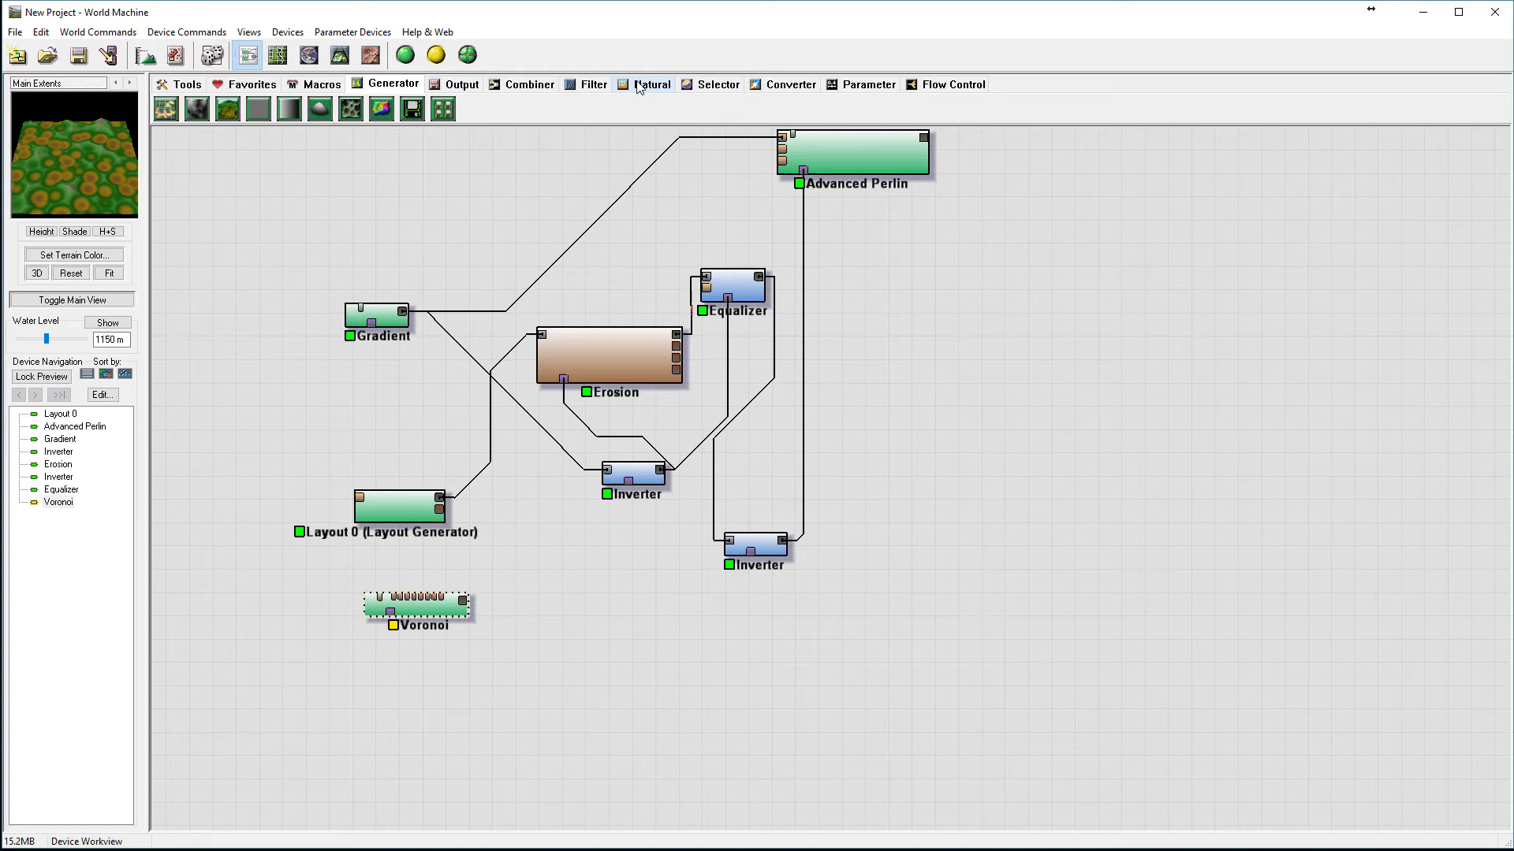
Add a Select Convexity node and wire Voronoi's output into its mask input.
left_click(731, 85)
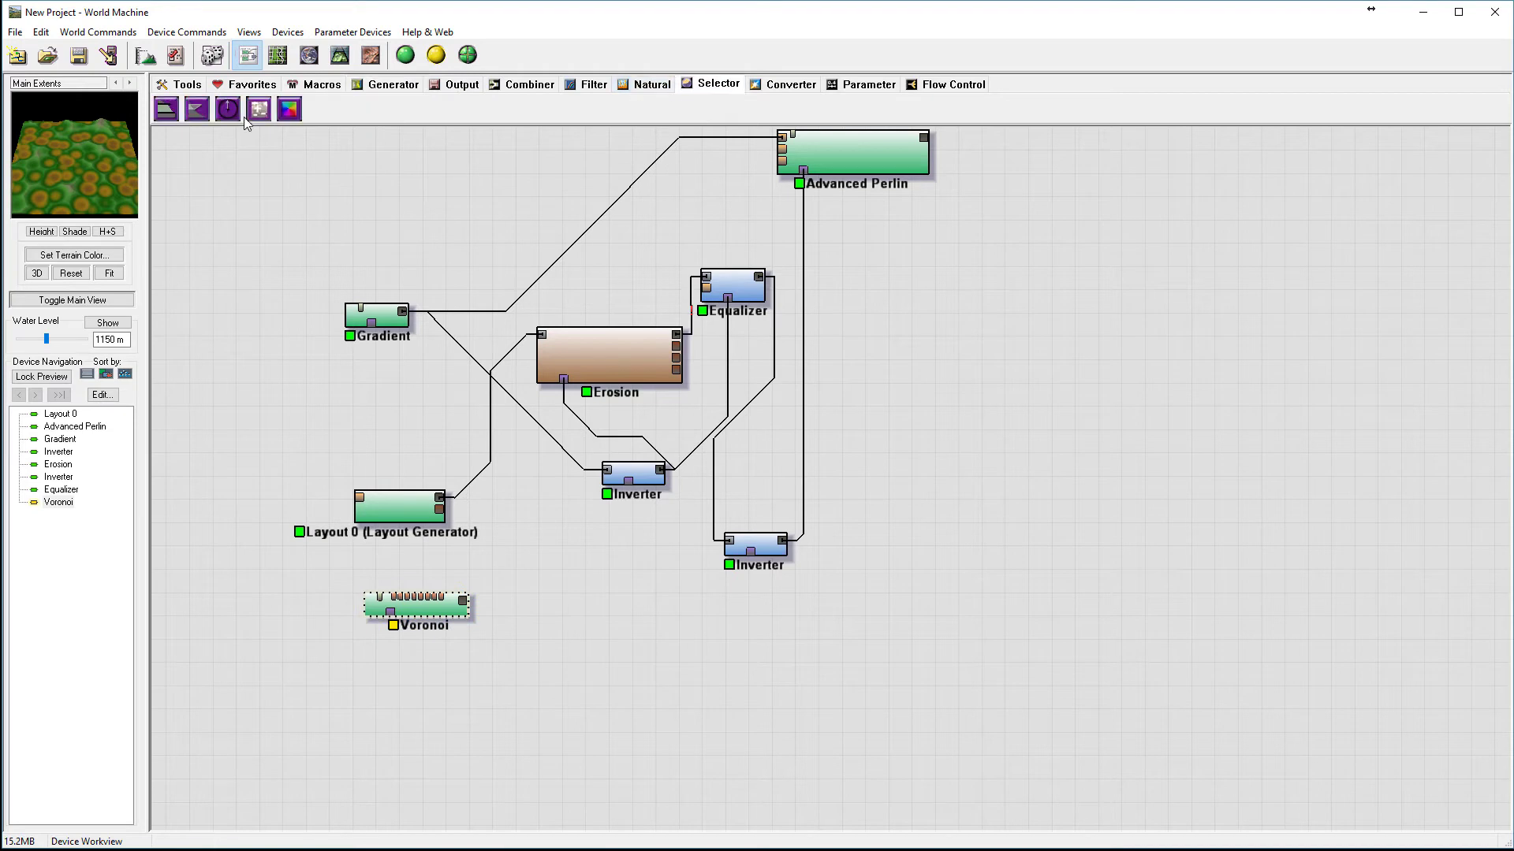
left_click(260, 111)
left_click(561, 598)
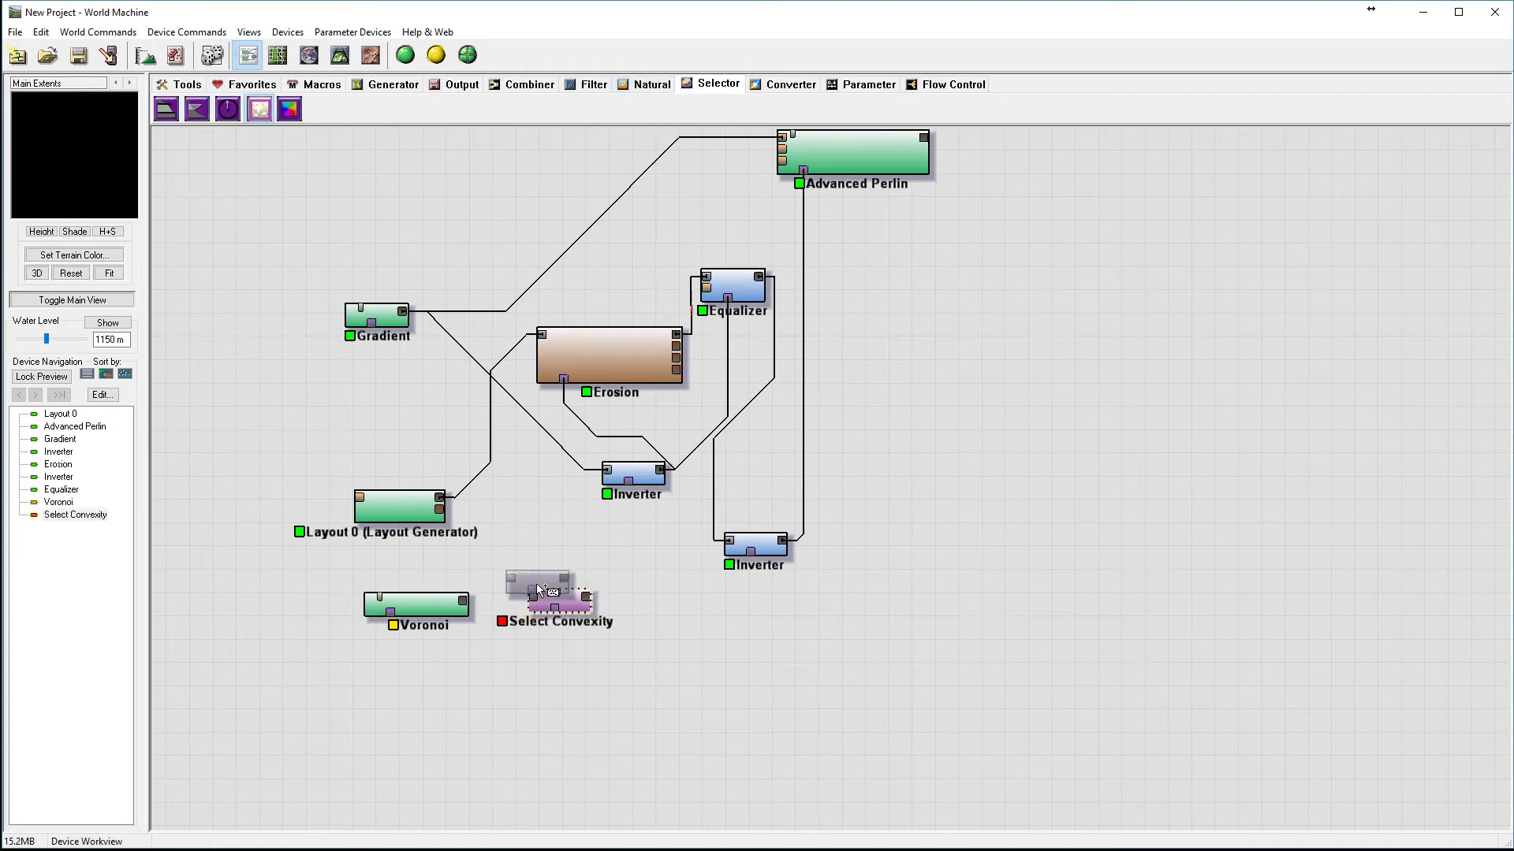
left_click_drag(541, 579, 529, 546)
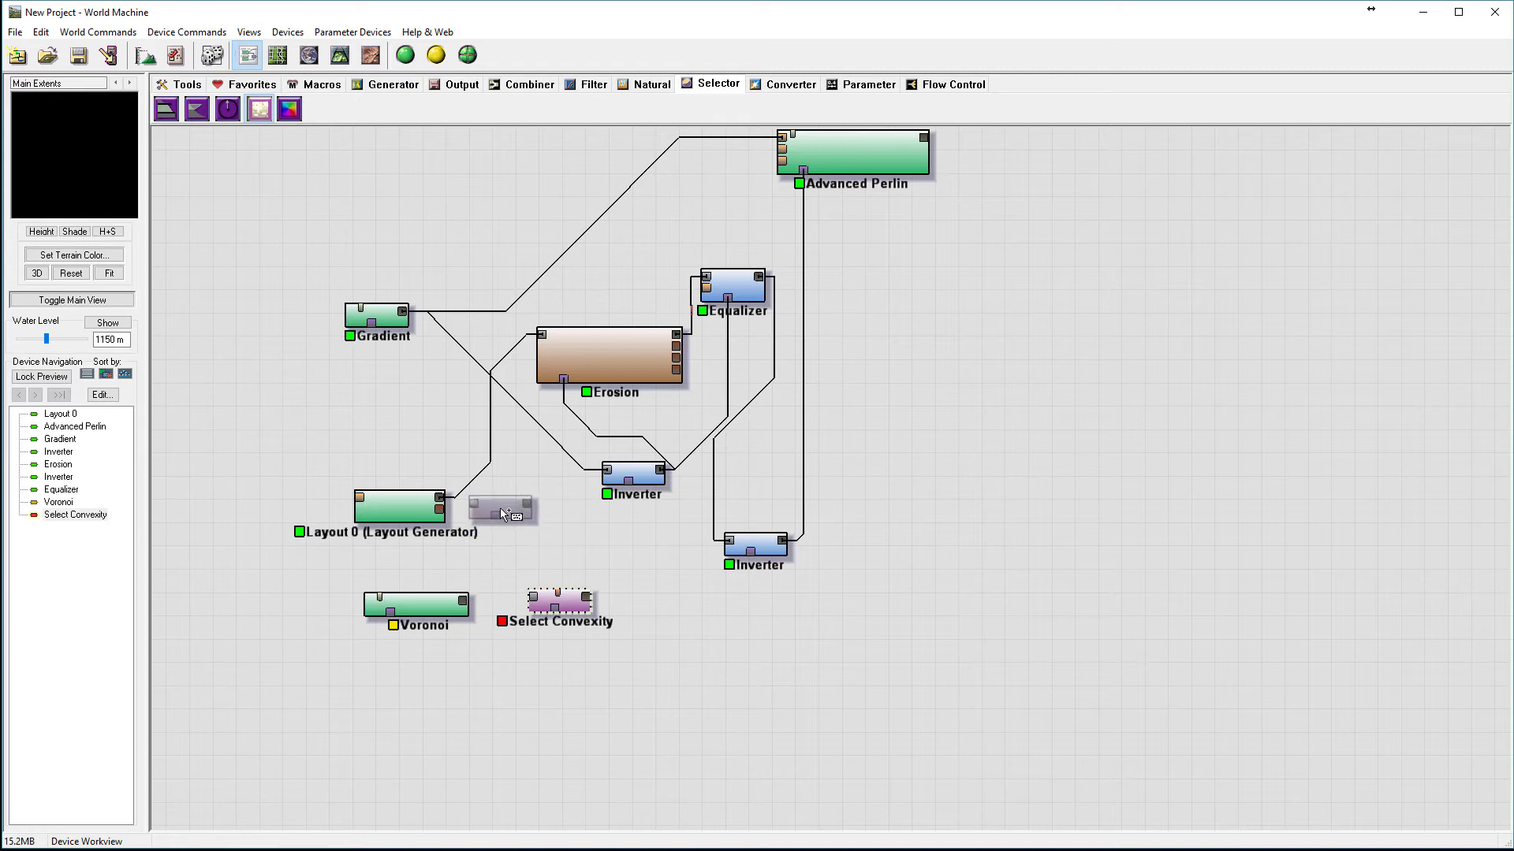
key("Escape")
left_click(534, 604)
left_click(457, 607)
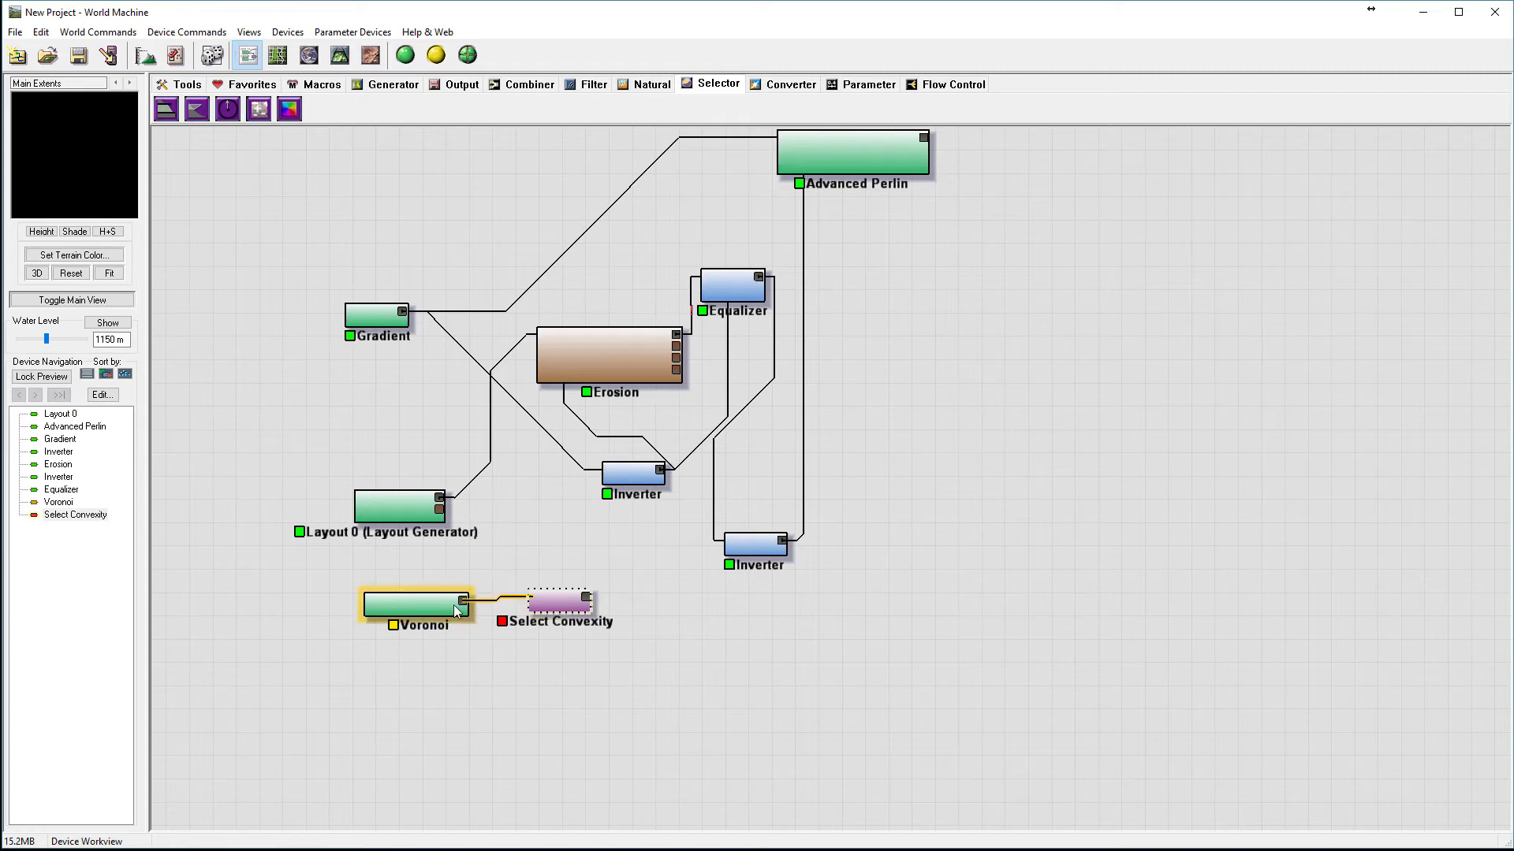
left_click_drag(462, 601, 564, 611)
left_click_drag(451, 601, 428, 599)
left_click_drag(568, 615, 571, 621)
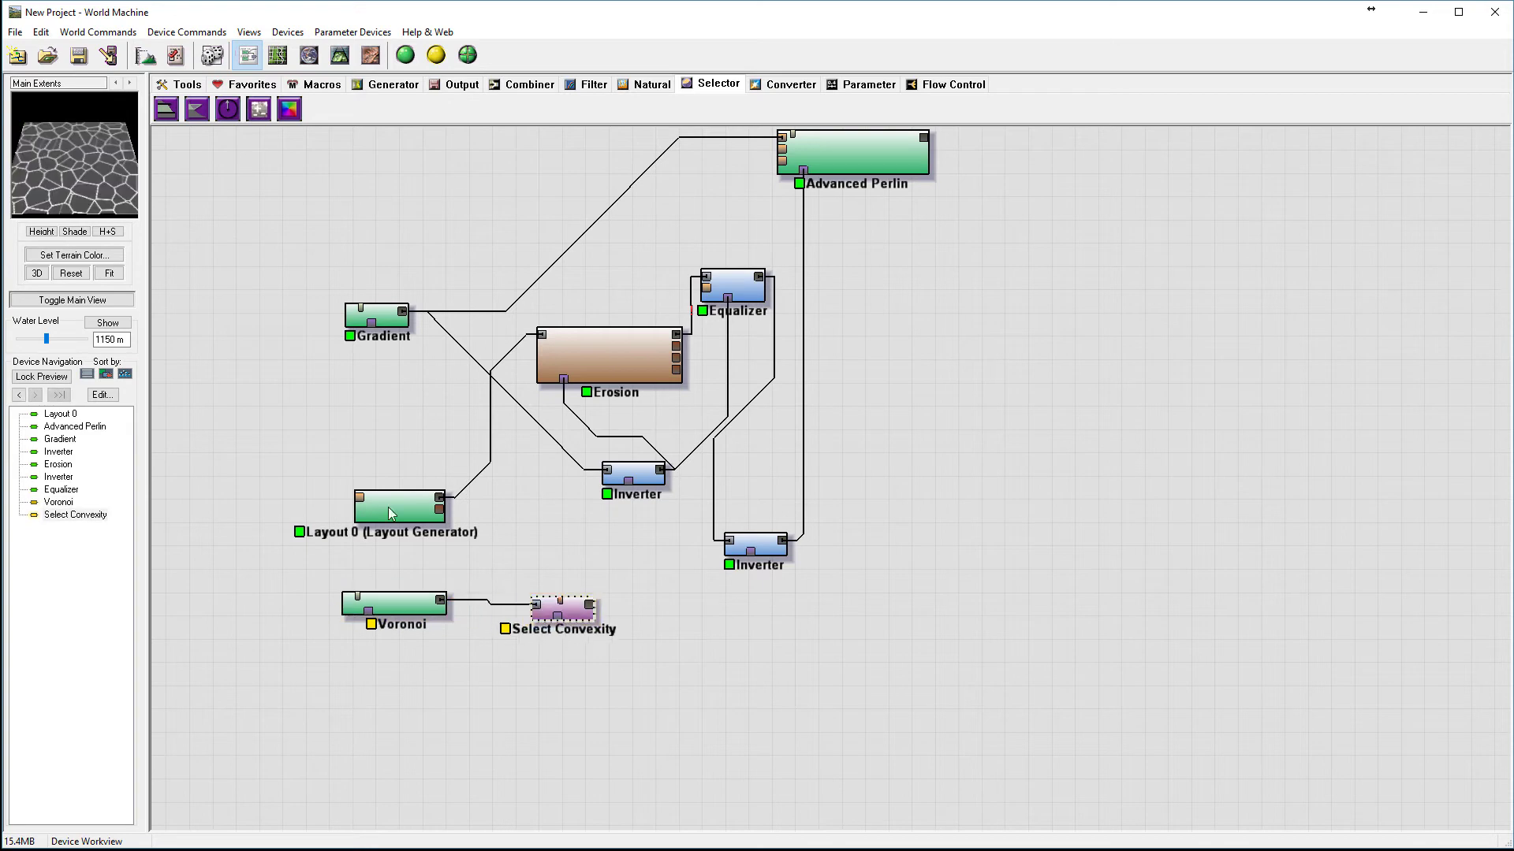
Delete the Select Convexity node, then the Voronoi node, confirming each deletion.
left_click(562, 612)
key("Delete")
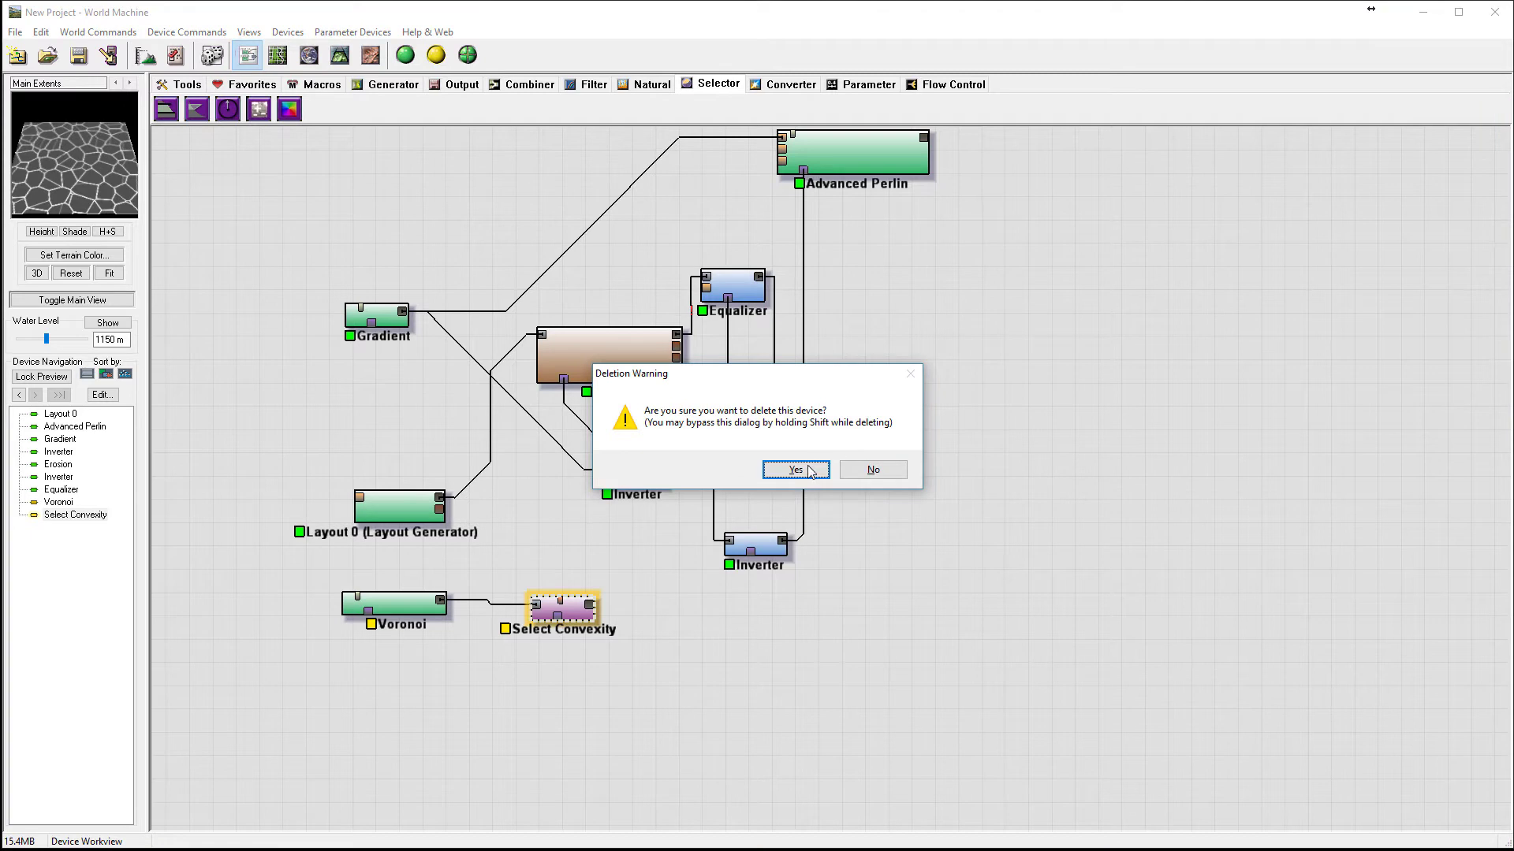
left_click(796, 470)
left_click_drag(442, 604, 469, 601)
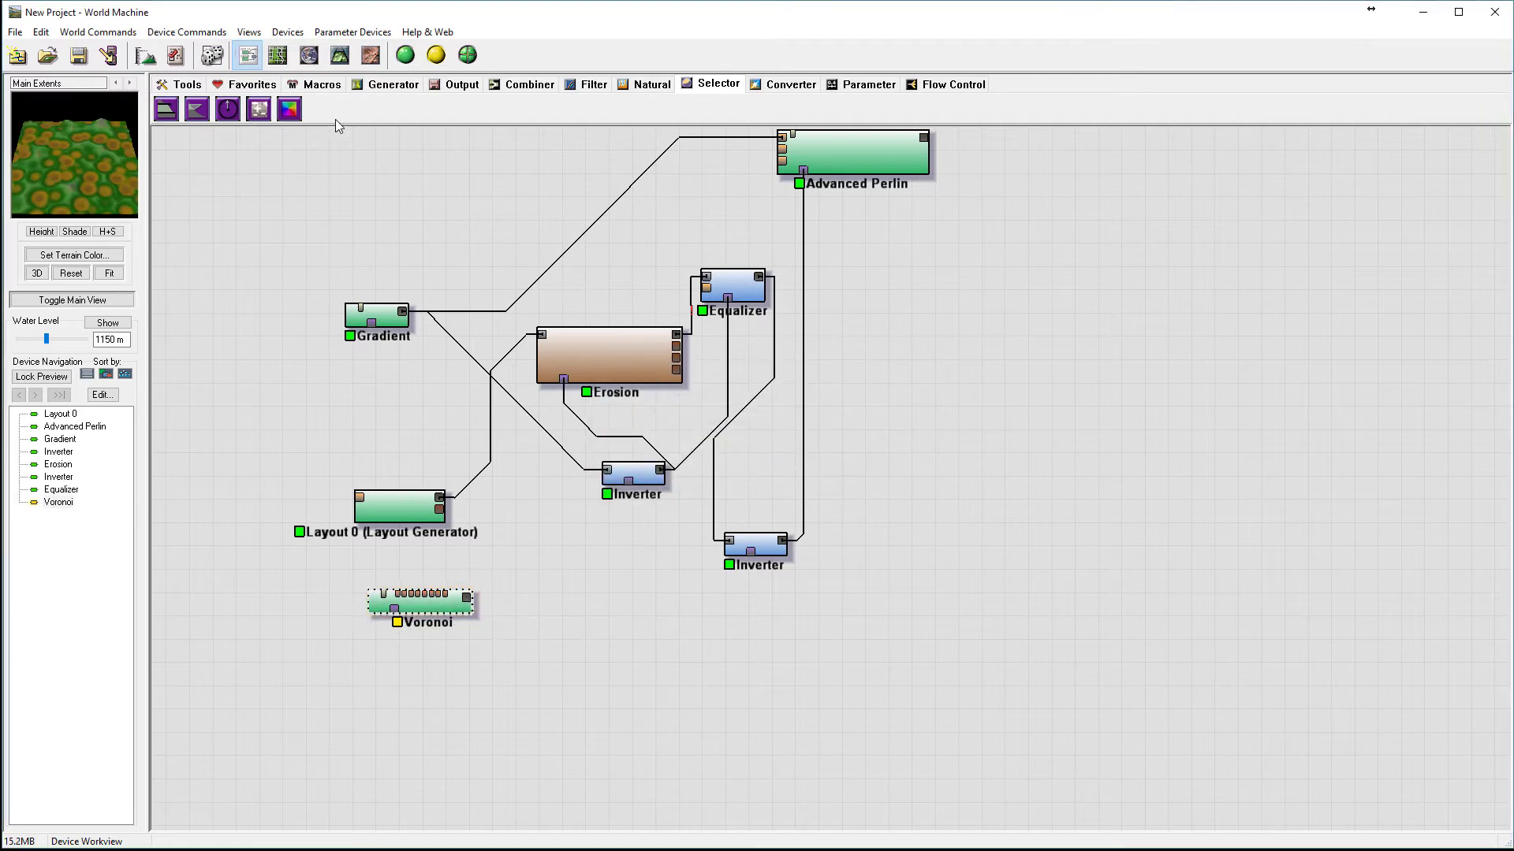
left_click(383, 84)
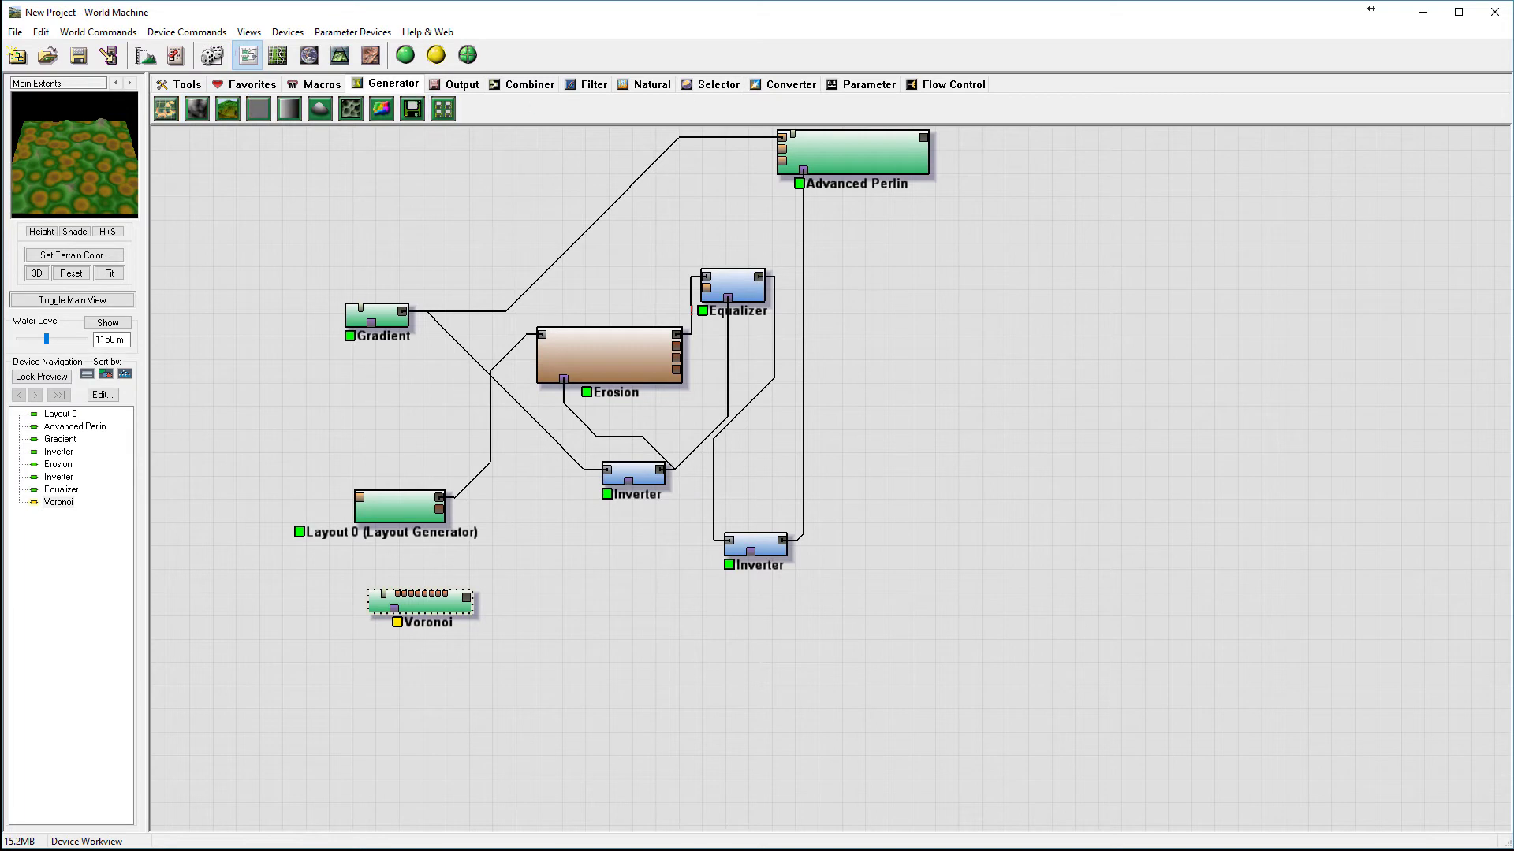
left_click(1424, 318)
left_click(438, 600)
key("Delete")
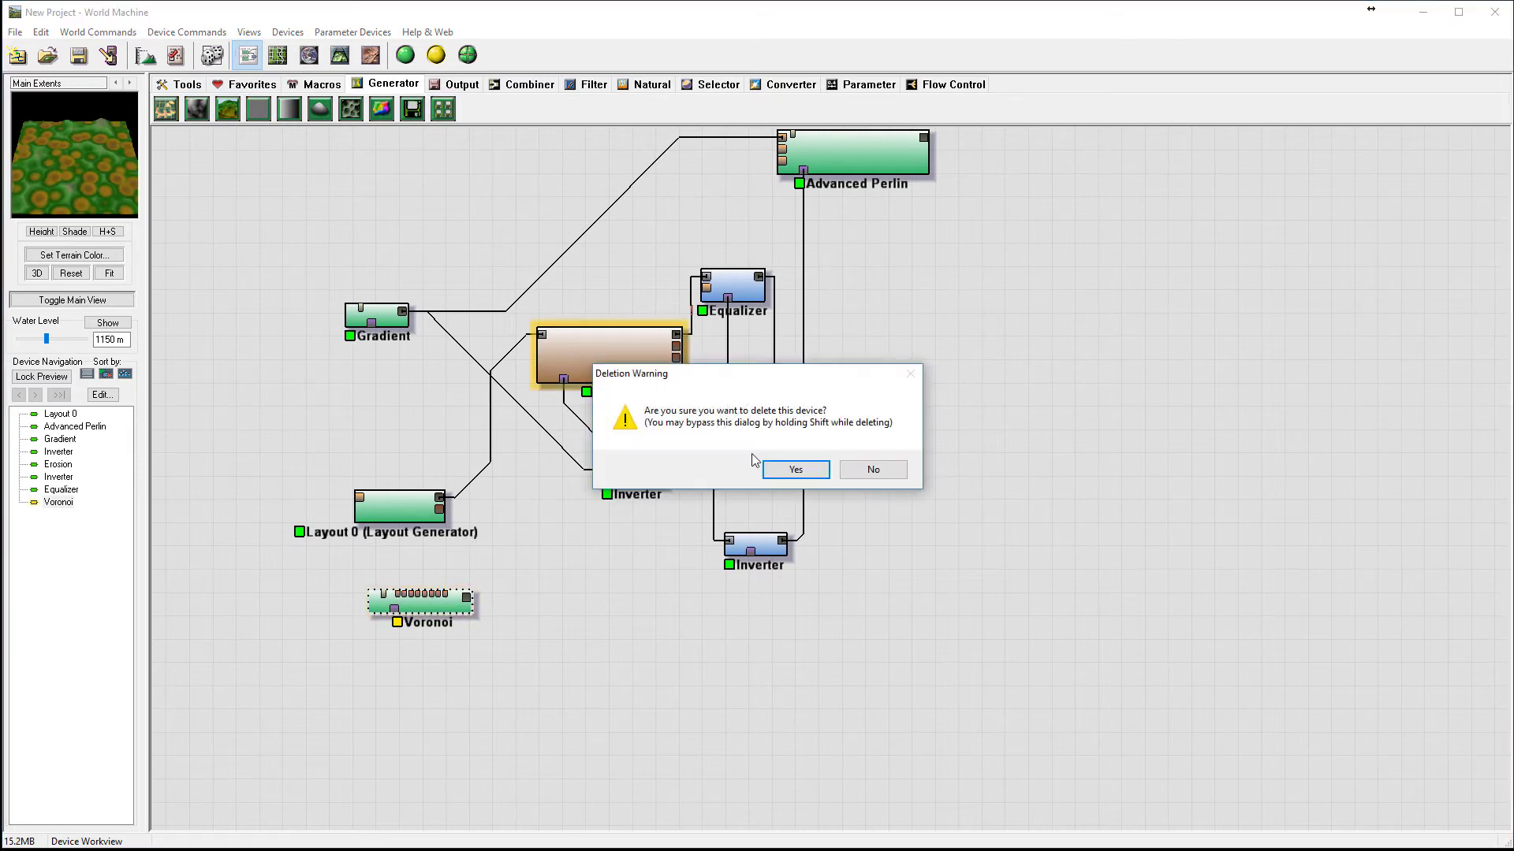
left_click(801, 470)
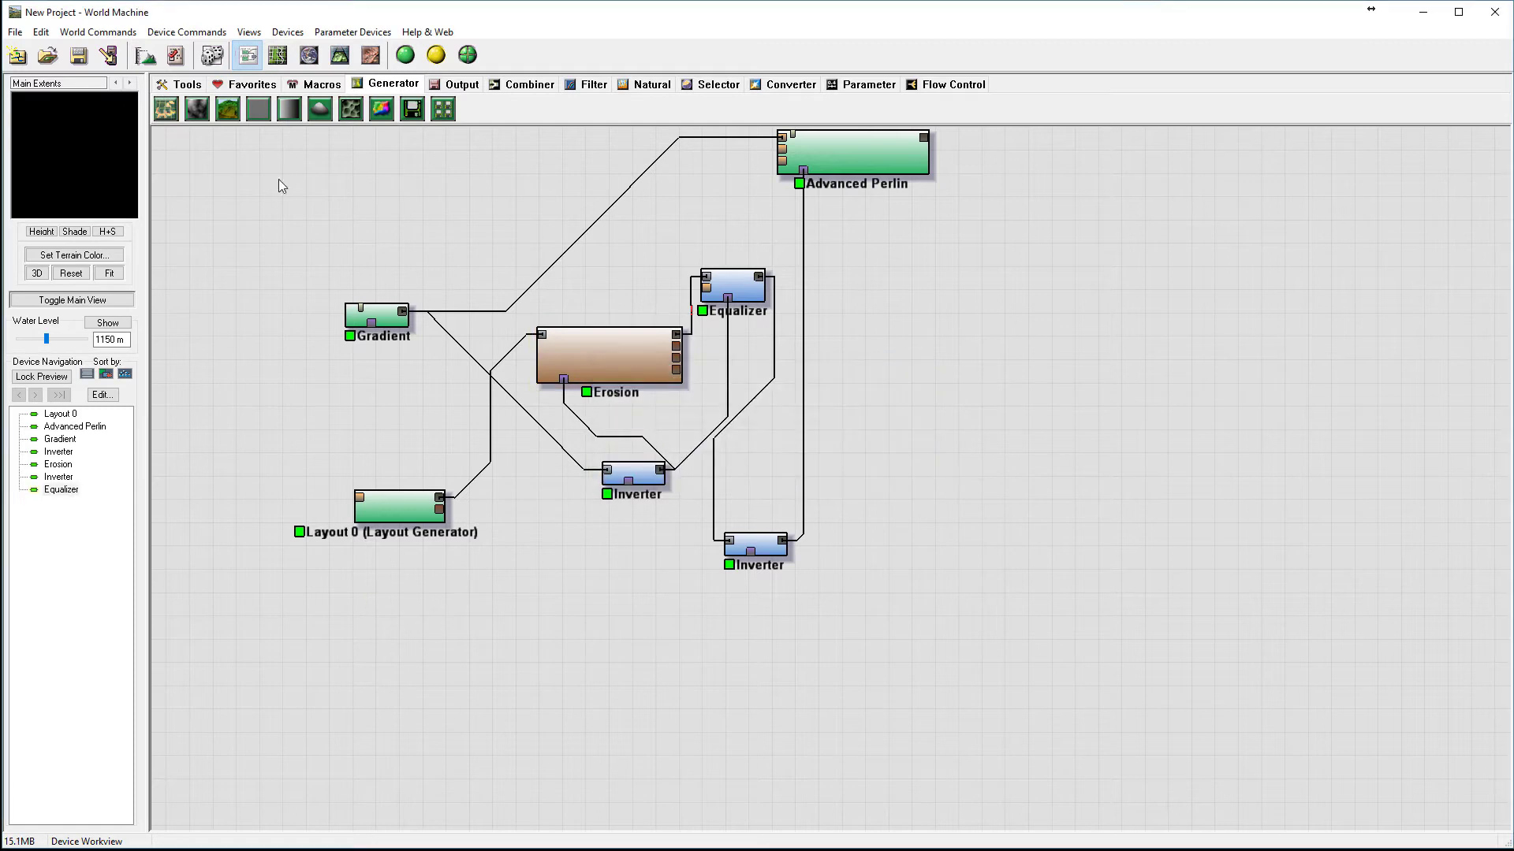
Place an Advanced Perlin set to Ridged, 1 octave, persistence 0, ~1.19 km scale, elevation center 1230.47.
left_click(228, 109)
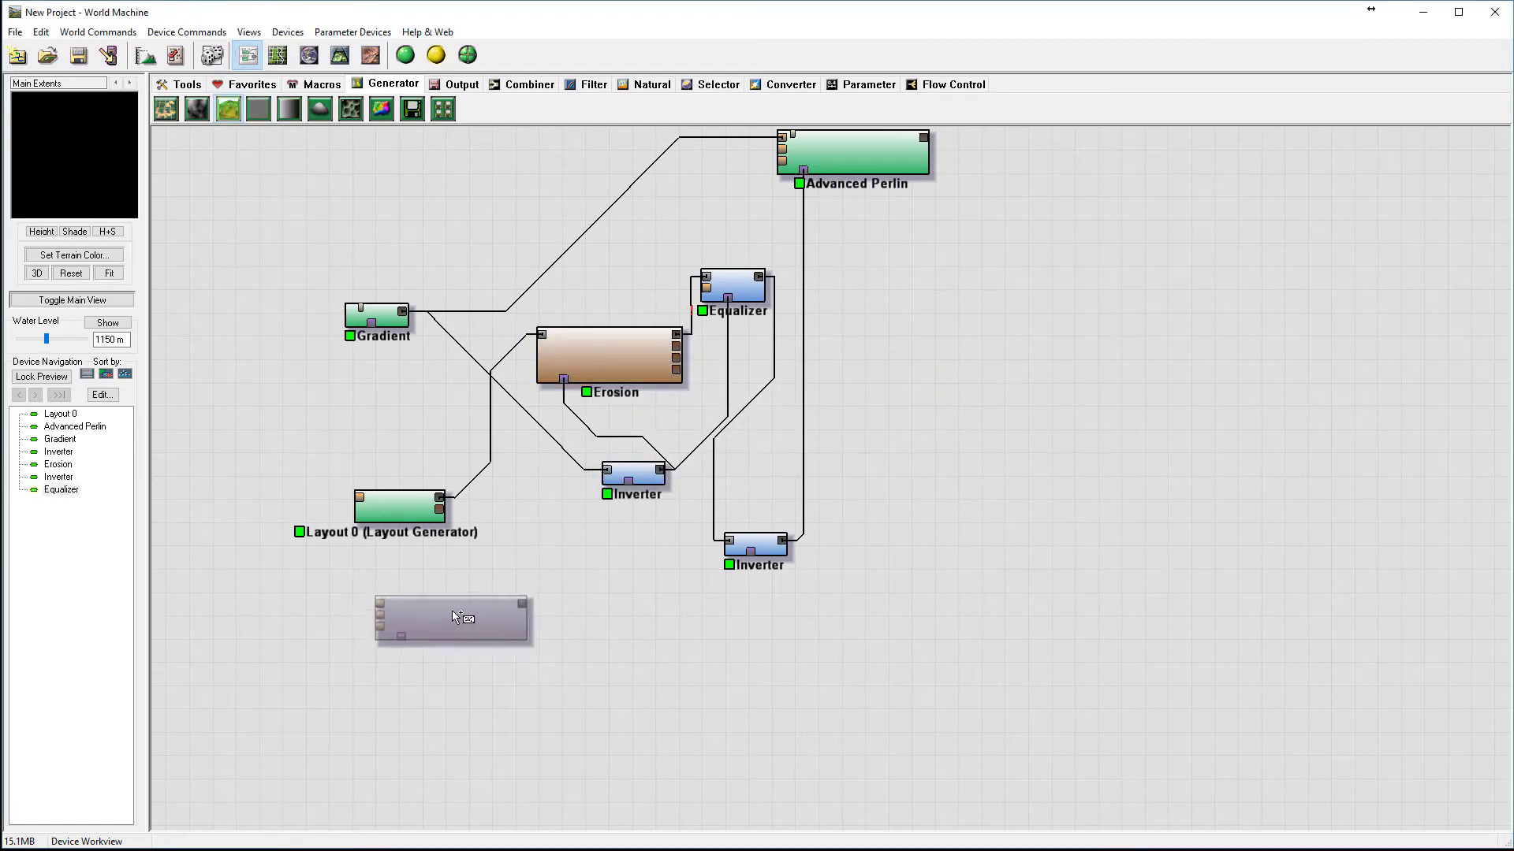
left_click(432, 596)
double_click(445, 604)
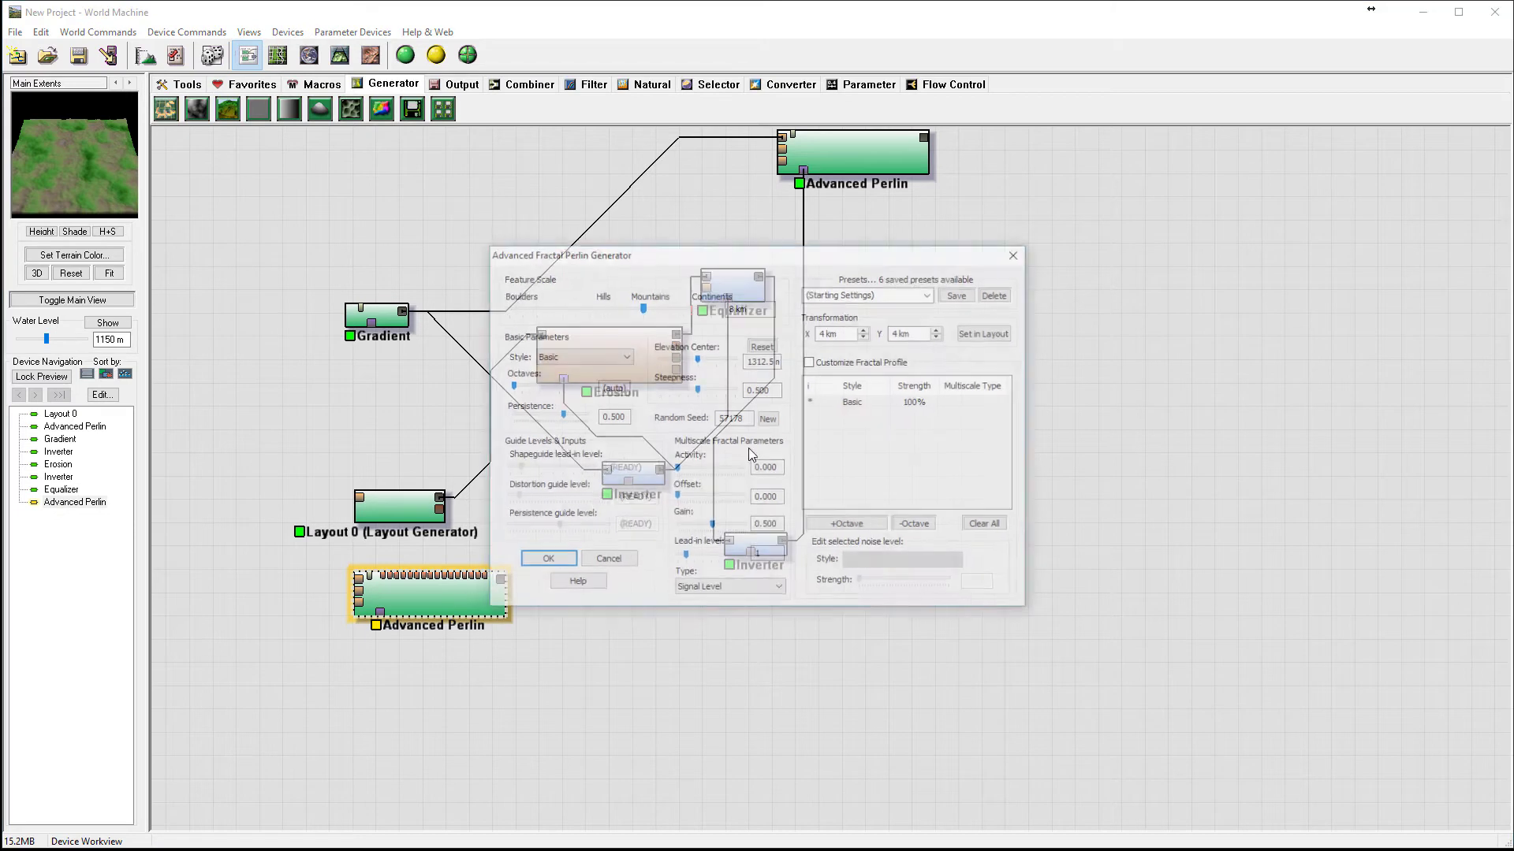
left_click(584, 363)
left_click(560, 381)
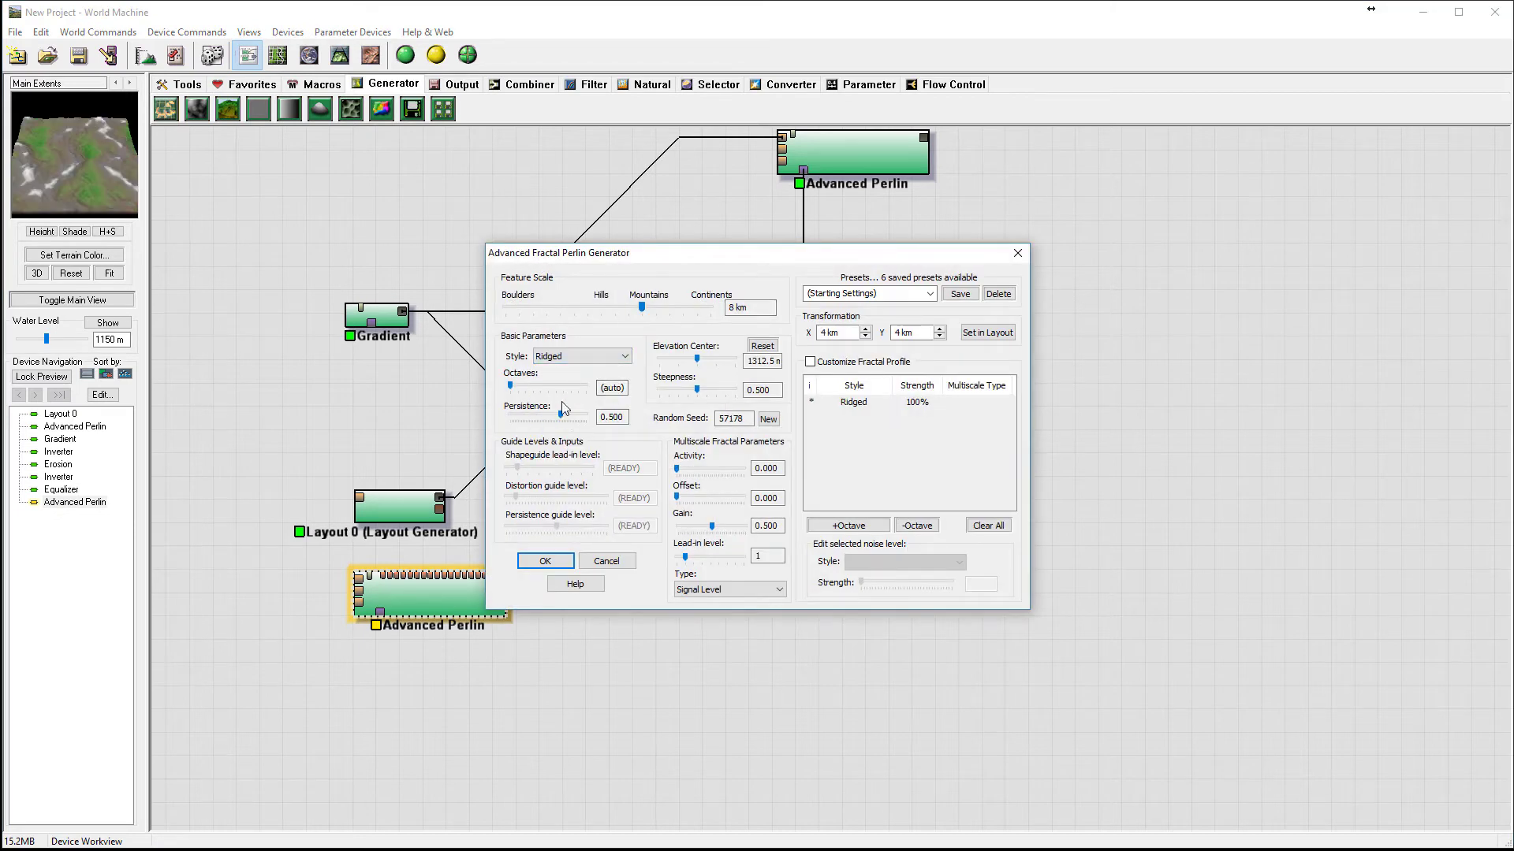
left_click_drag(511, 389, 517, 390)
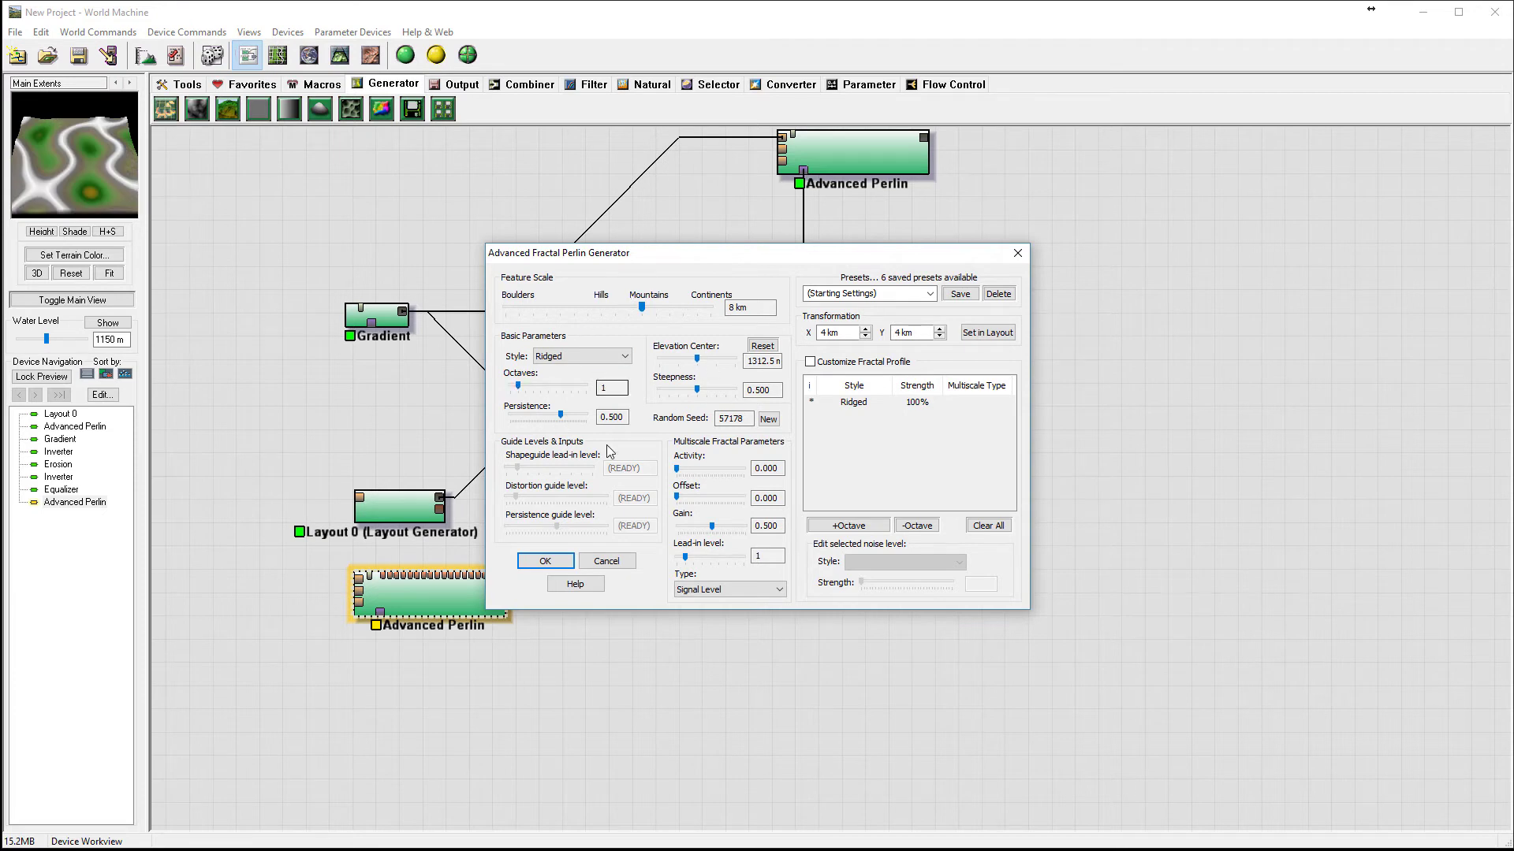
left_click_drag(548, 416, 462, 412)
left_click_drag(639, 310, 604, 308)
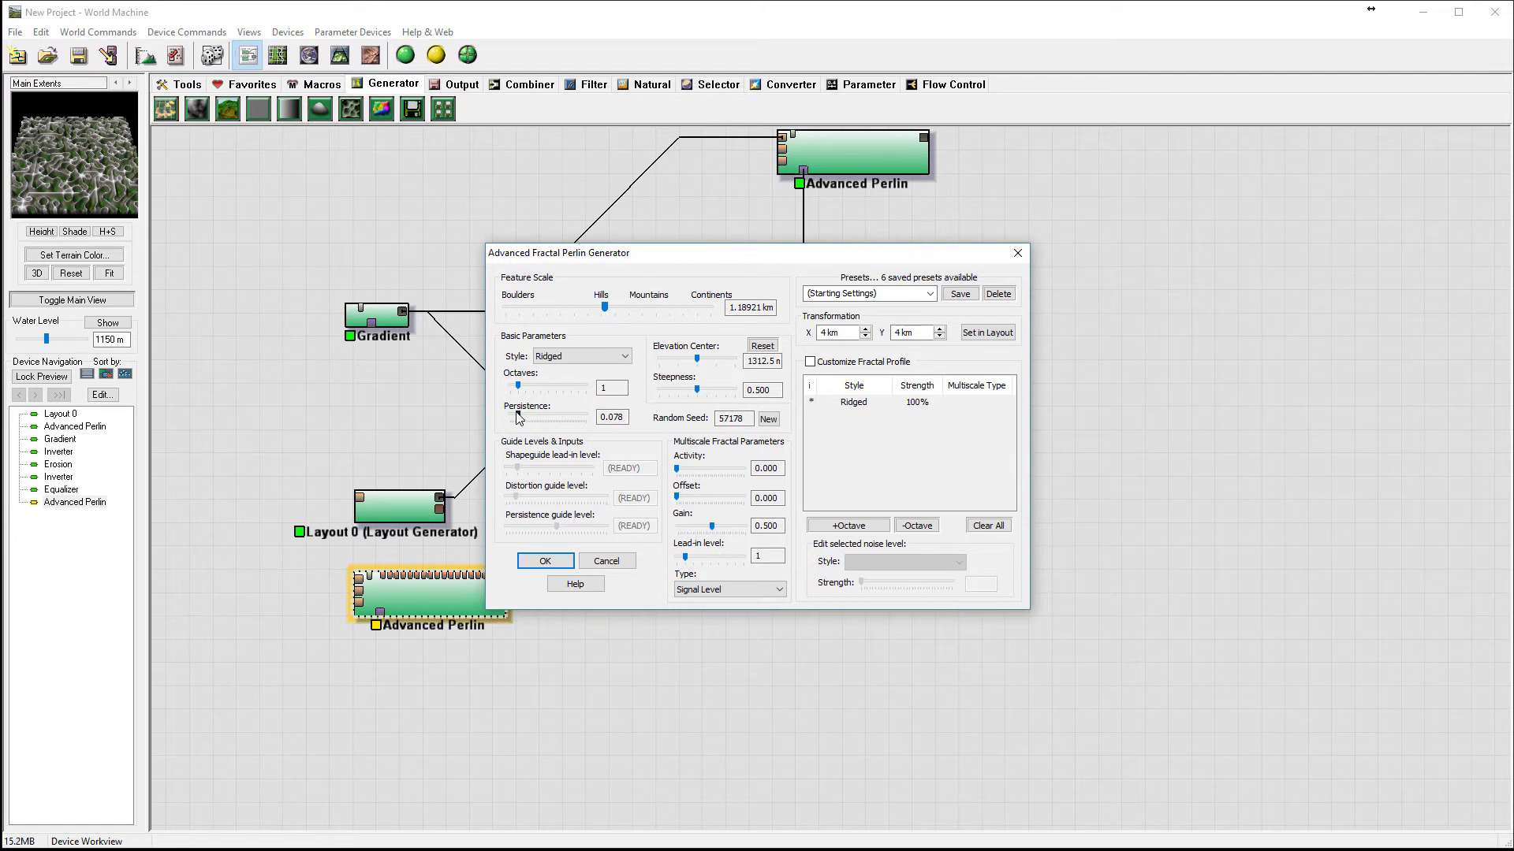
left_click_drag(518, 418, 501, 418)
mouse_move(700, 363)
left_mouse_down()
mouse_move(721, 363)
mouse_move(694, 363)
mouse_move(679, 392)
mouse_move(709, 391)
left_mouse_up()
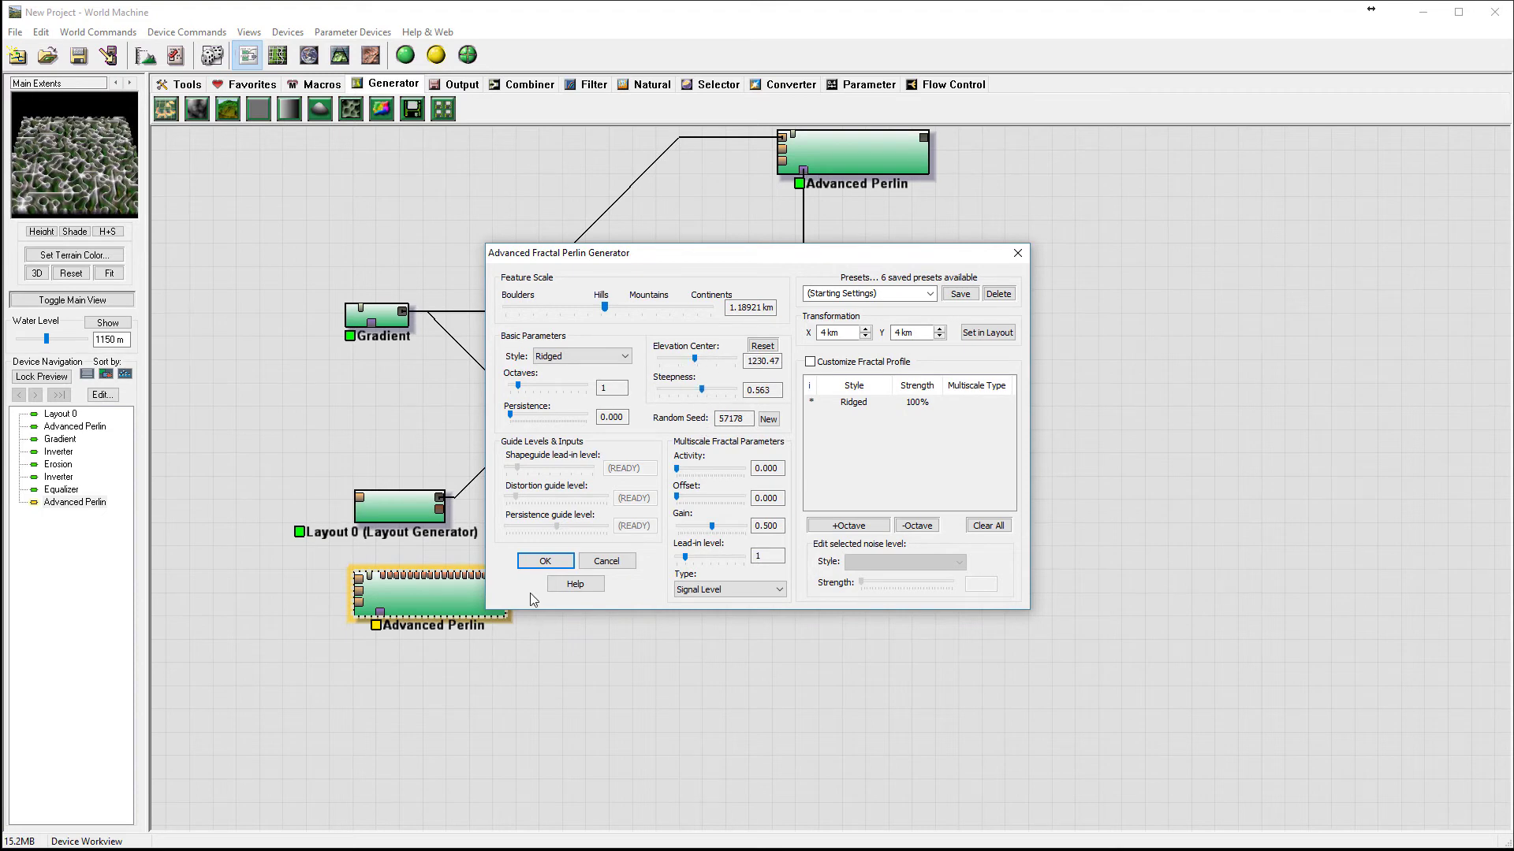
left_click(545, 561)
left_click_drag(440, 601, 425, 602)
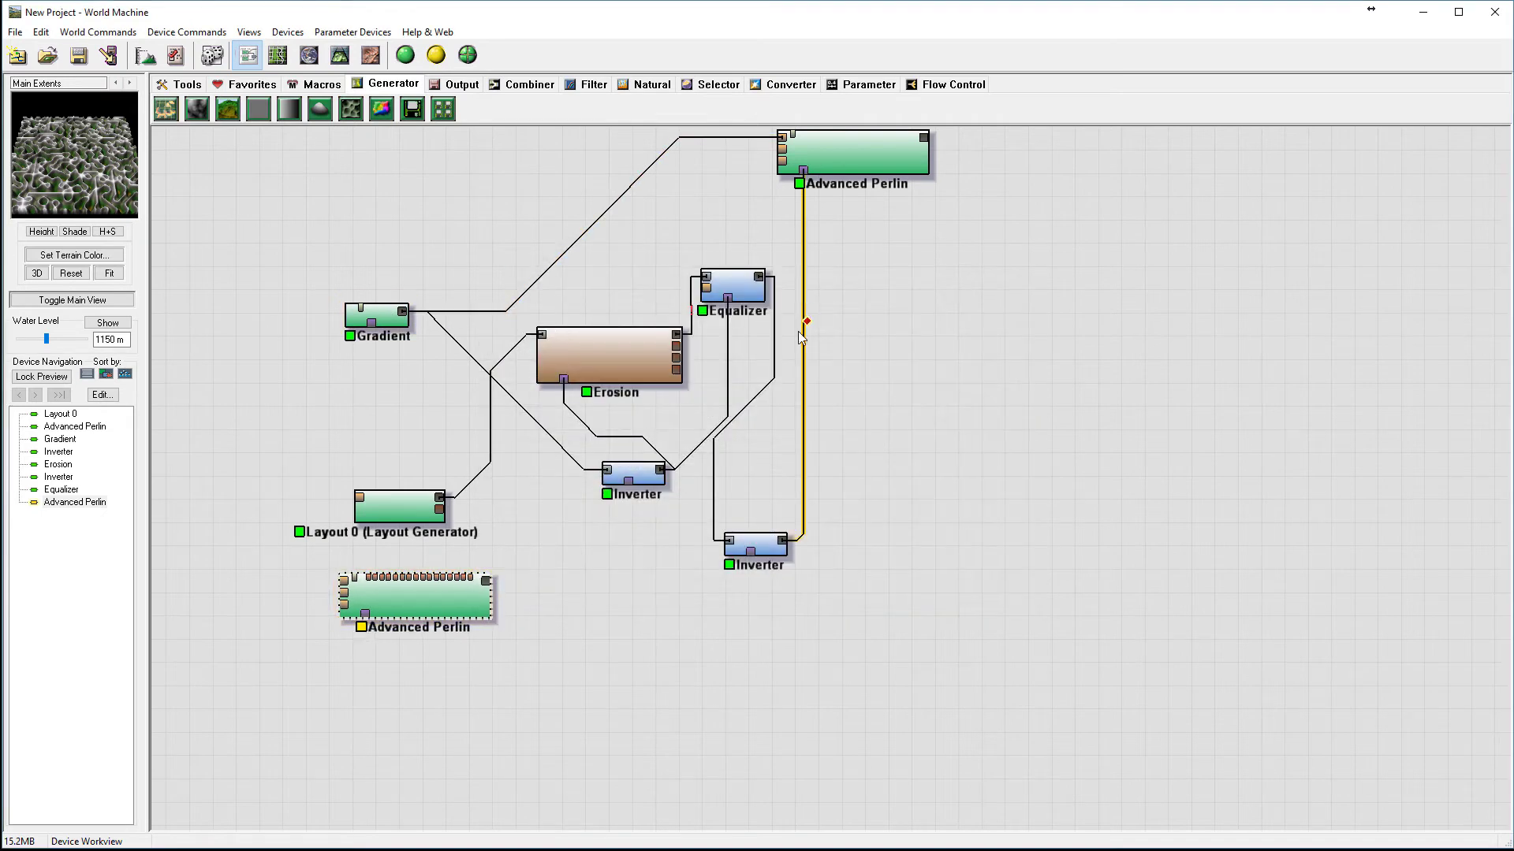
Move the middle Inverter and rewire its output into the lower Advanced Perlin's input.
left_click(642, 486)
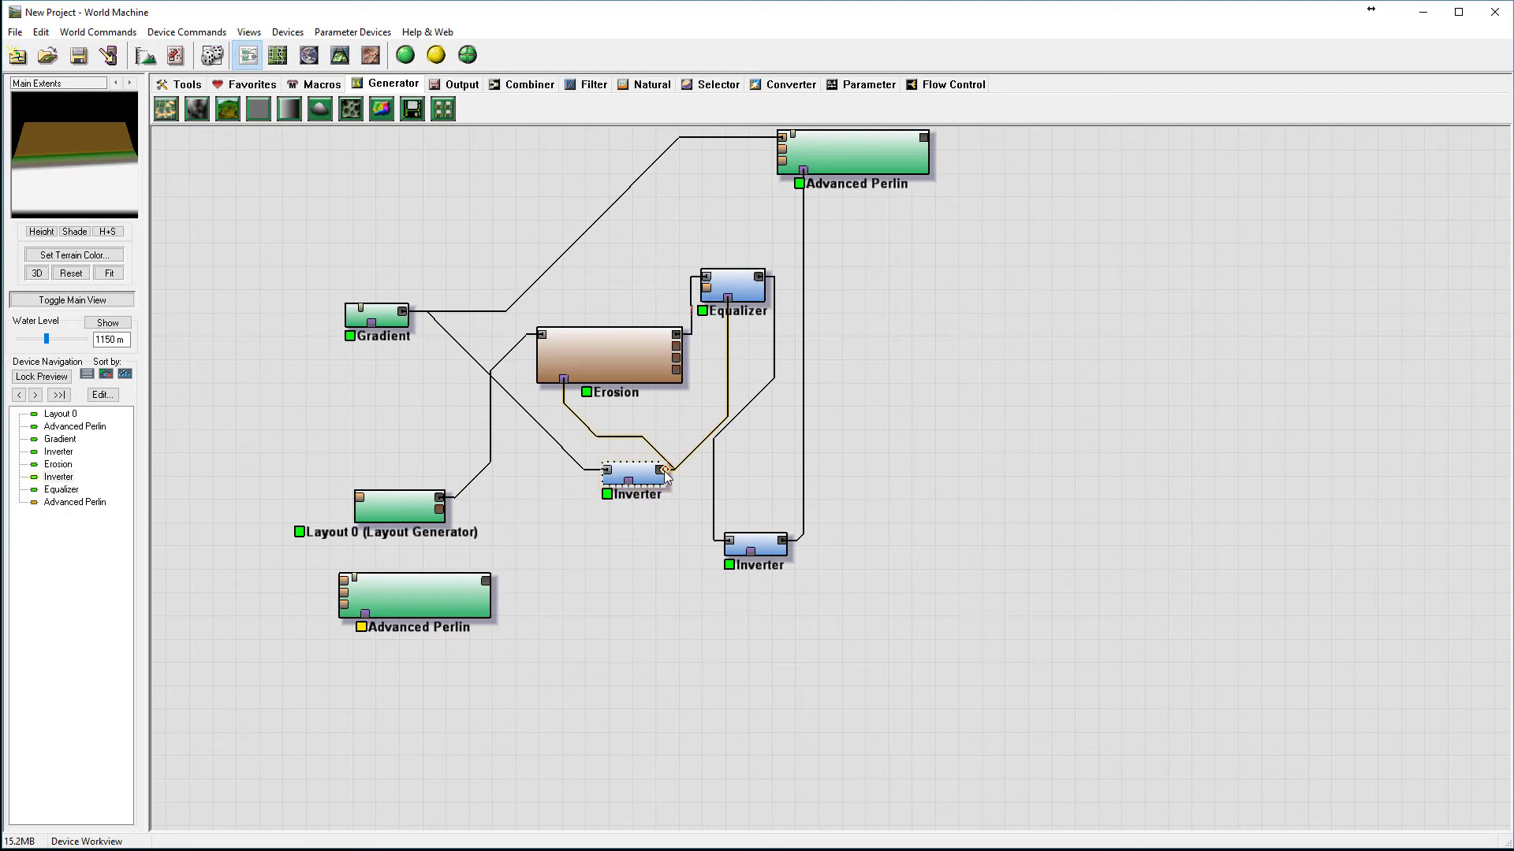
left_click_drag(642, 486, 345, 582)
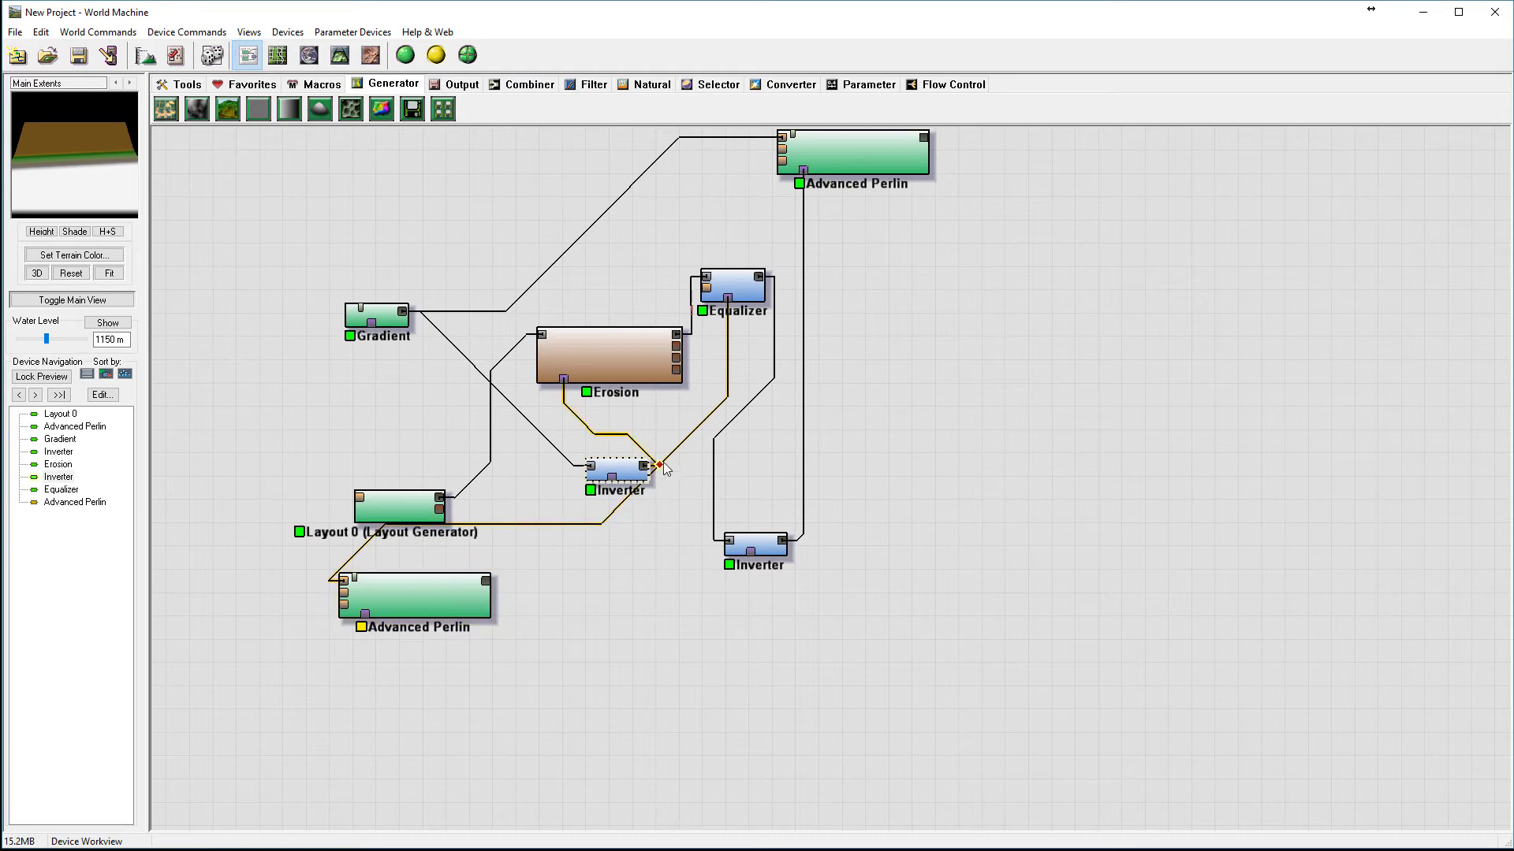
left_click_drag(349, 585, 596, 512)
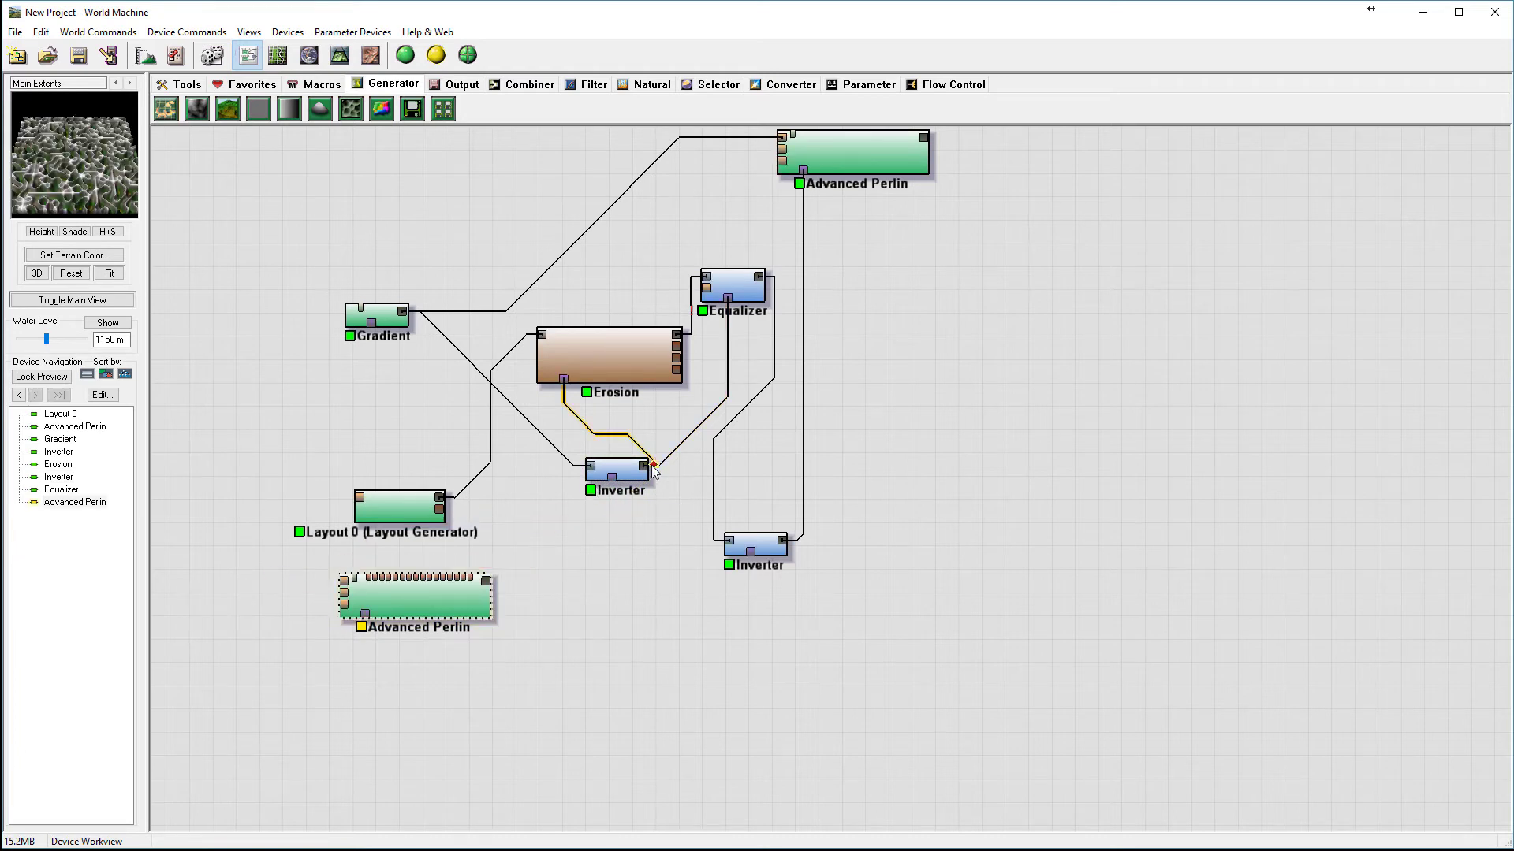
left_click_drag(650, 471, 365, 616)
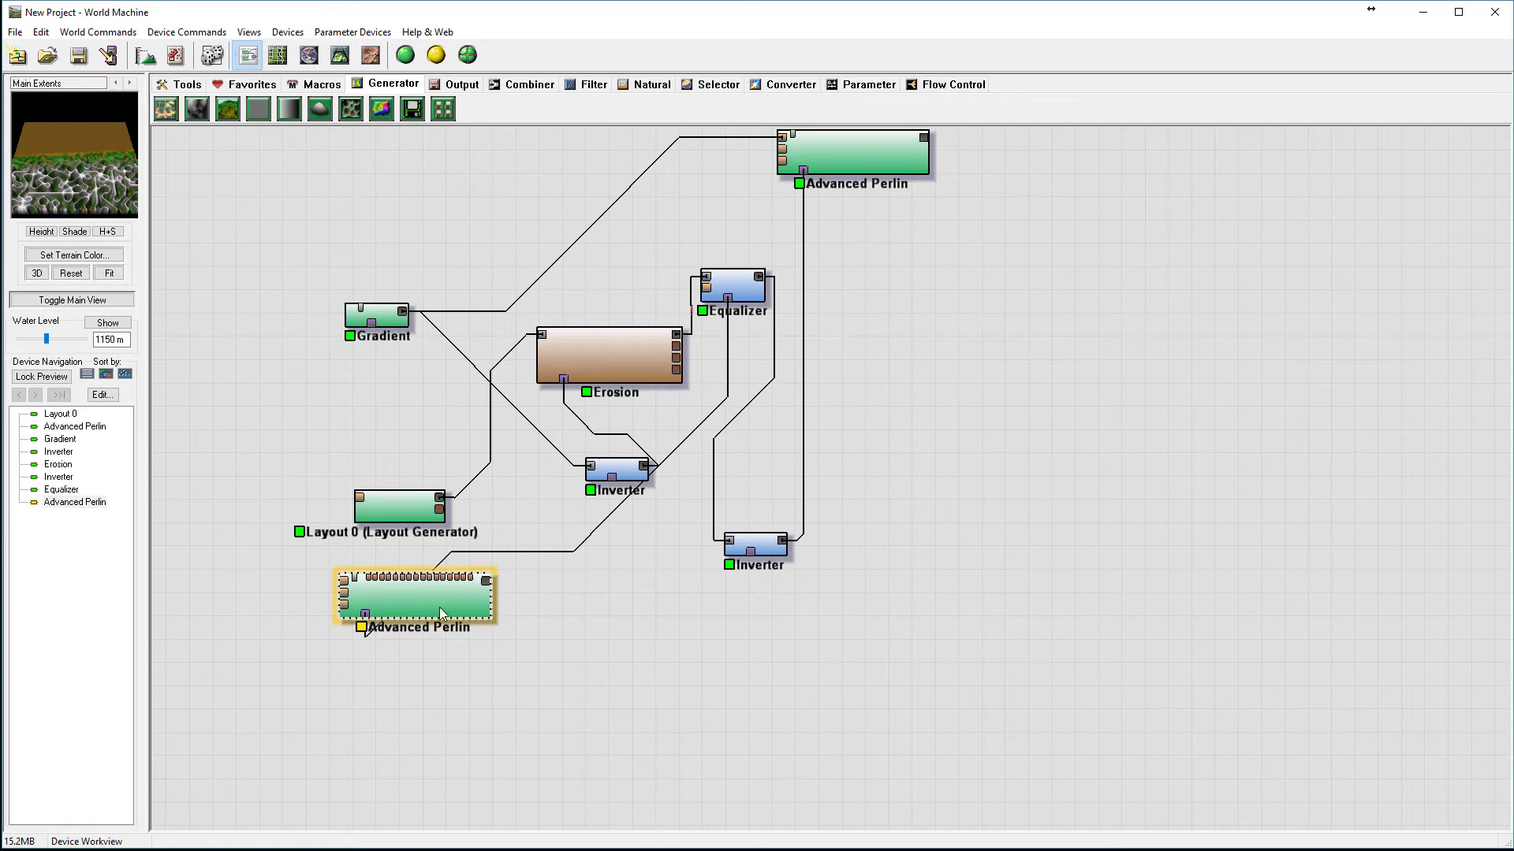
Preview the Erosion and Equalizer results and shift Layout 0 and the lower Advanced Perlin left.
left_click(624, 357)
left_click(737, 289)
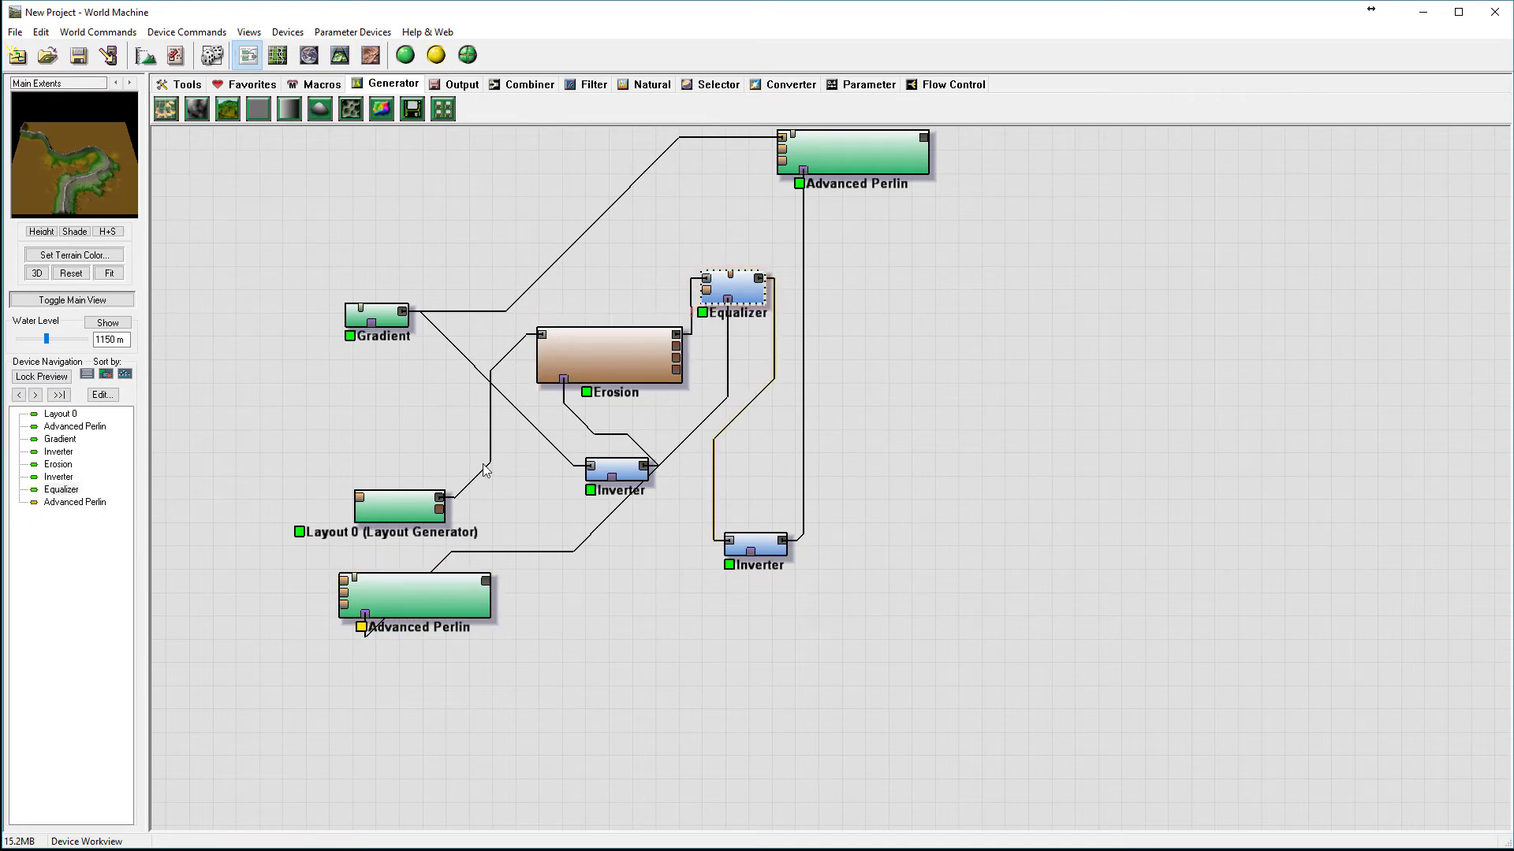
left_click_drag(380, 505, 370, 475)
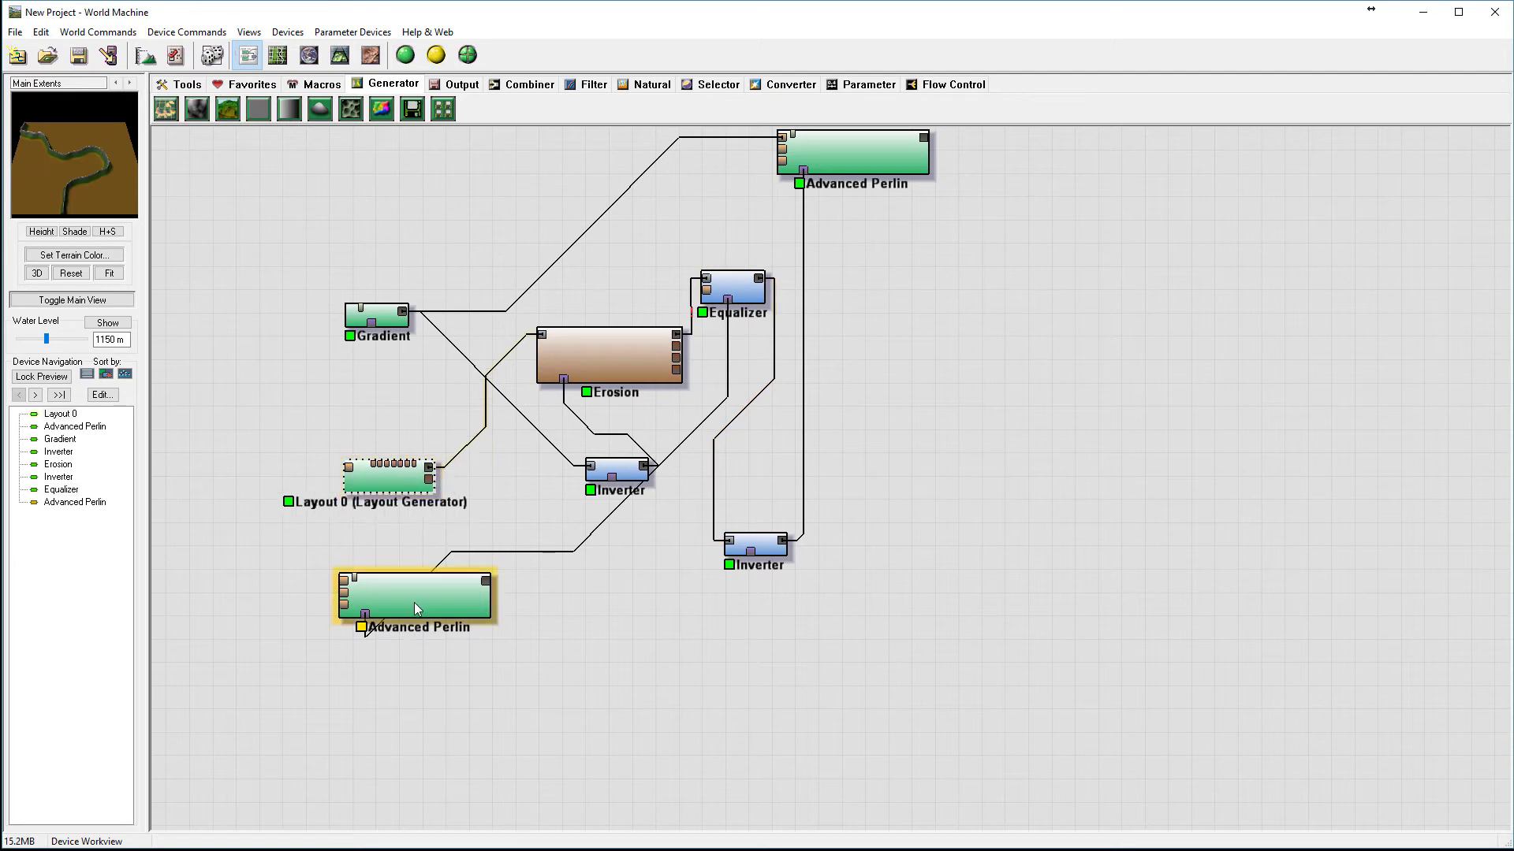
left_click_drag(370, 597, 332, 592)
left_click_drag(392, 485, 373, 481)
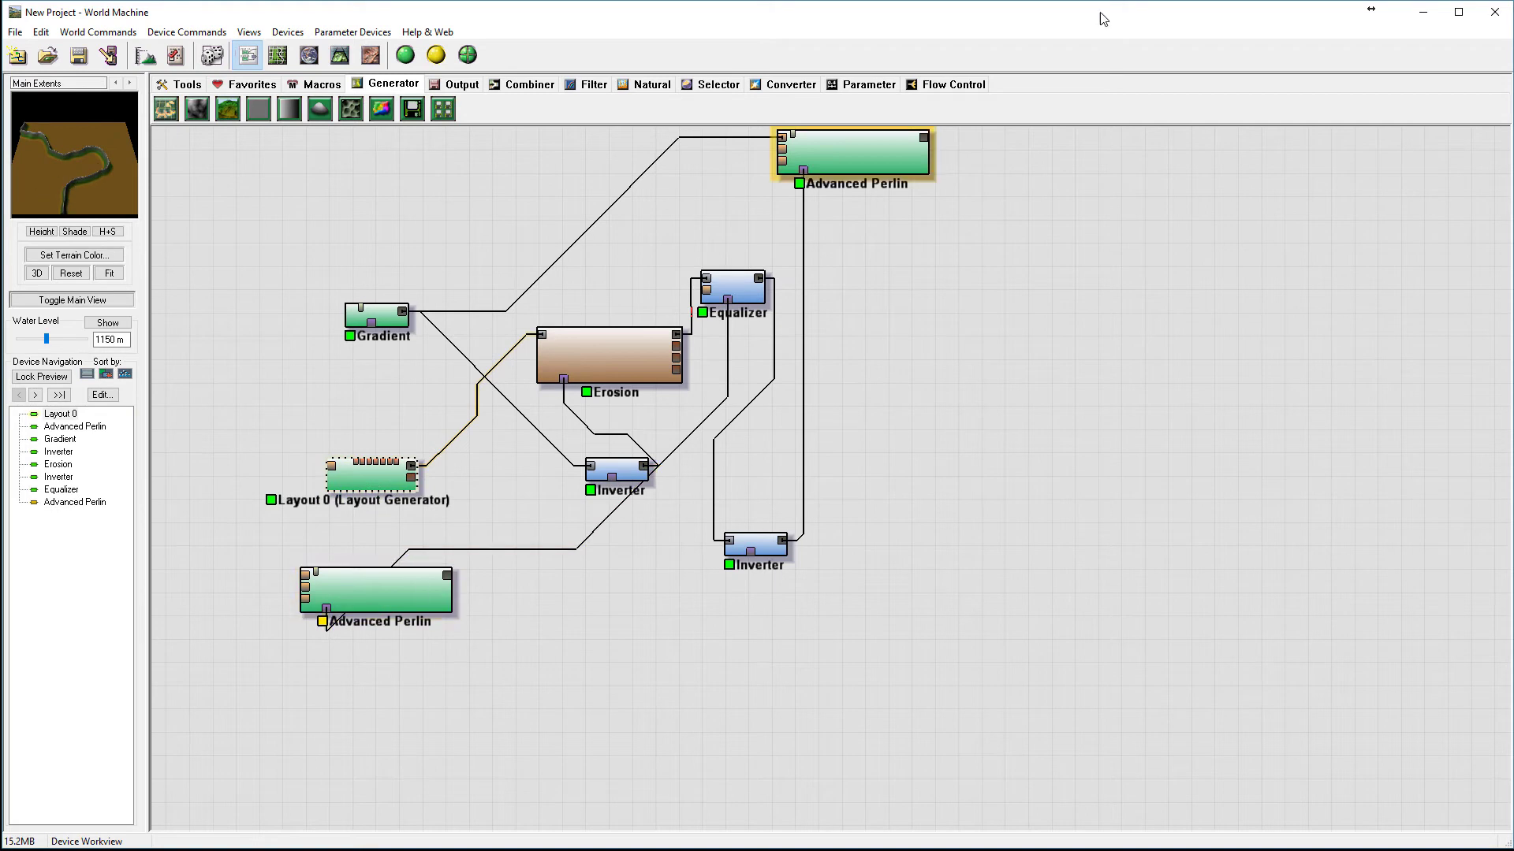
Add a Combiner fed by Layout 0 and the lower Advanced Perlin.
left_click(529, 84)
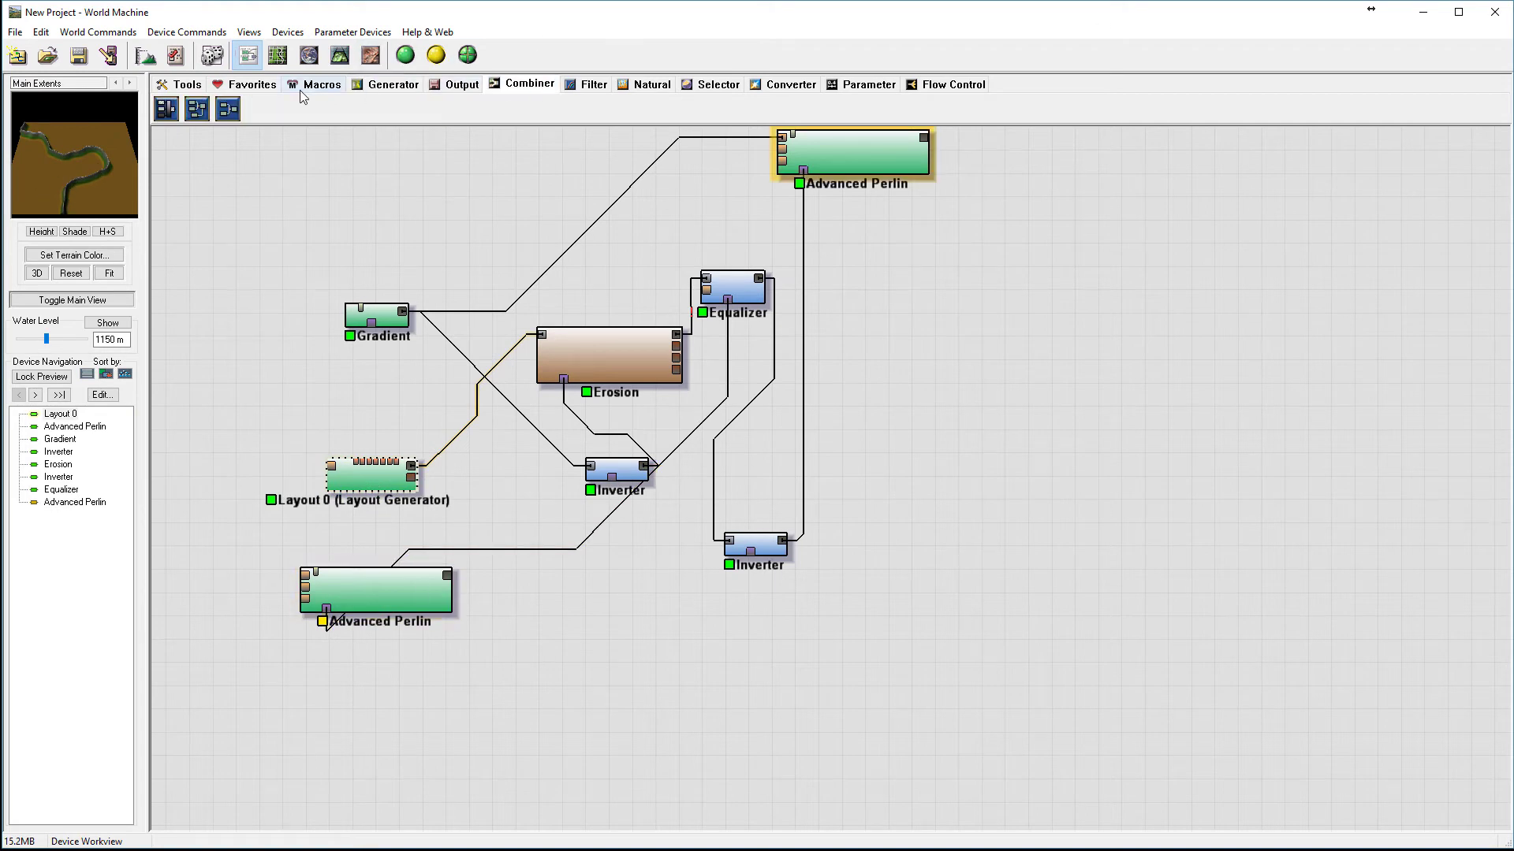
left_click(228, 109)
left_click(506, 521)
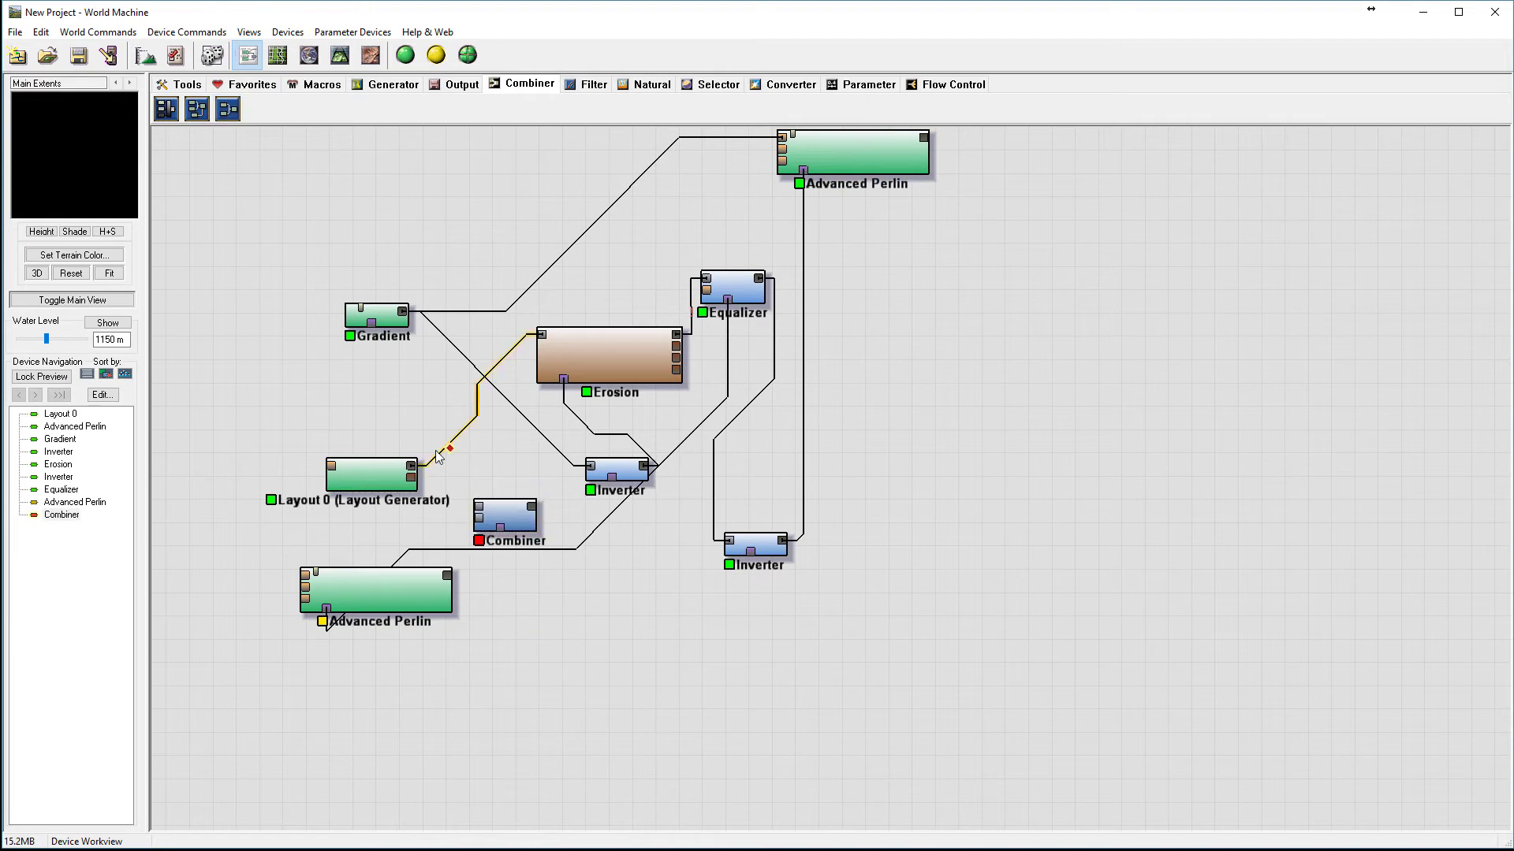
left_click(415, 470)
left_click_drag(411, 466, 479, 507)
left_click_drag(449, 576, 479, 518)
left_click(501, 514)
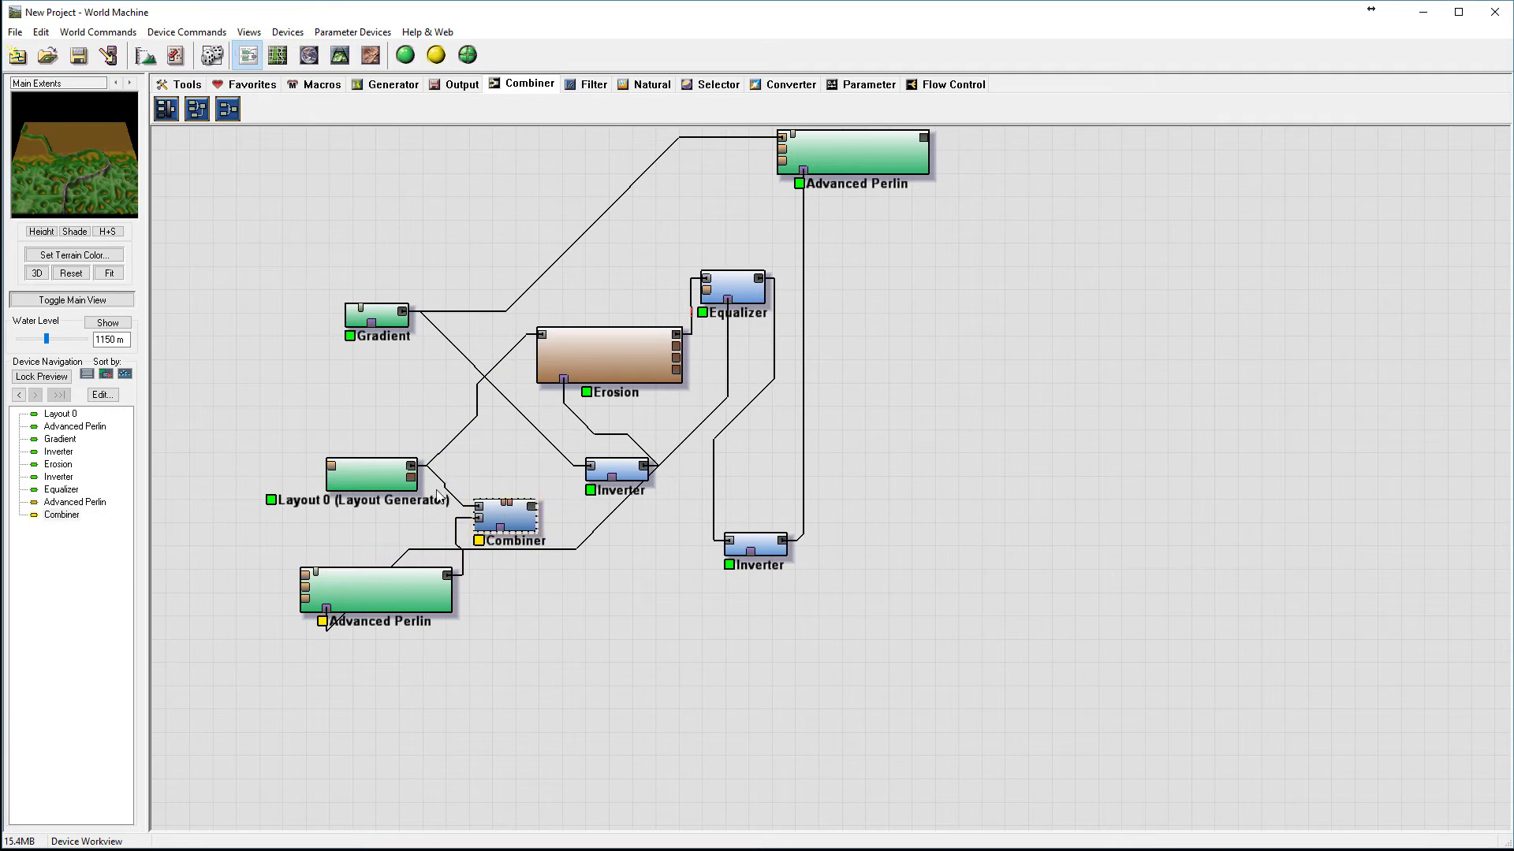
Set the Combiner's method to Max with strength 0.84375.
double_click(504, 517)
left_click(712, 437)
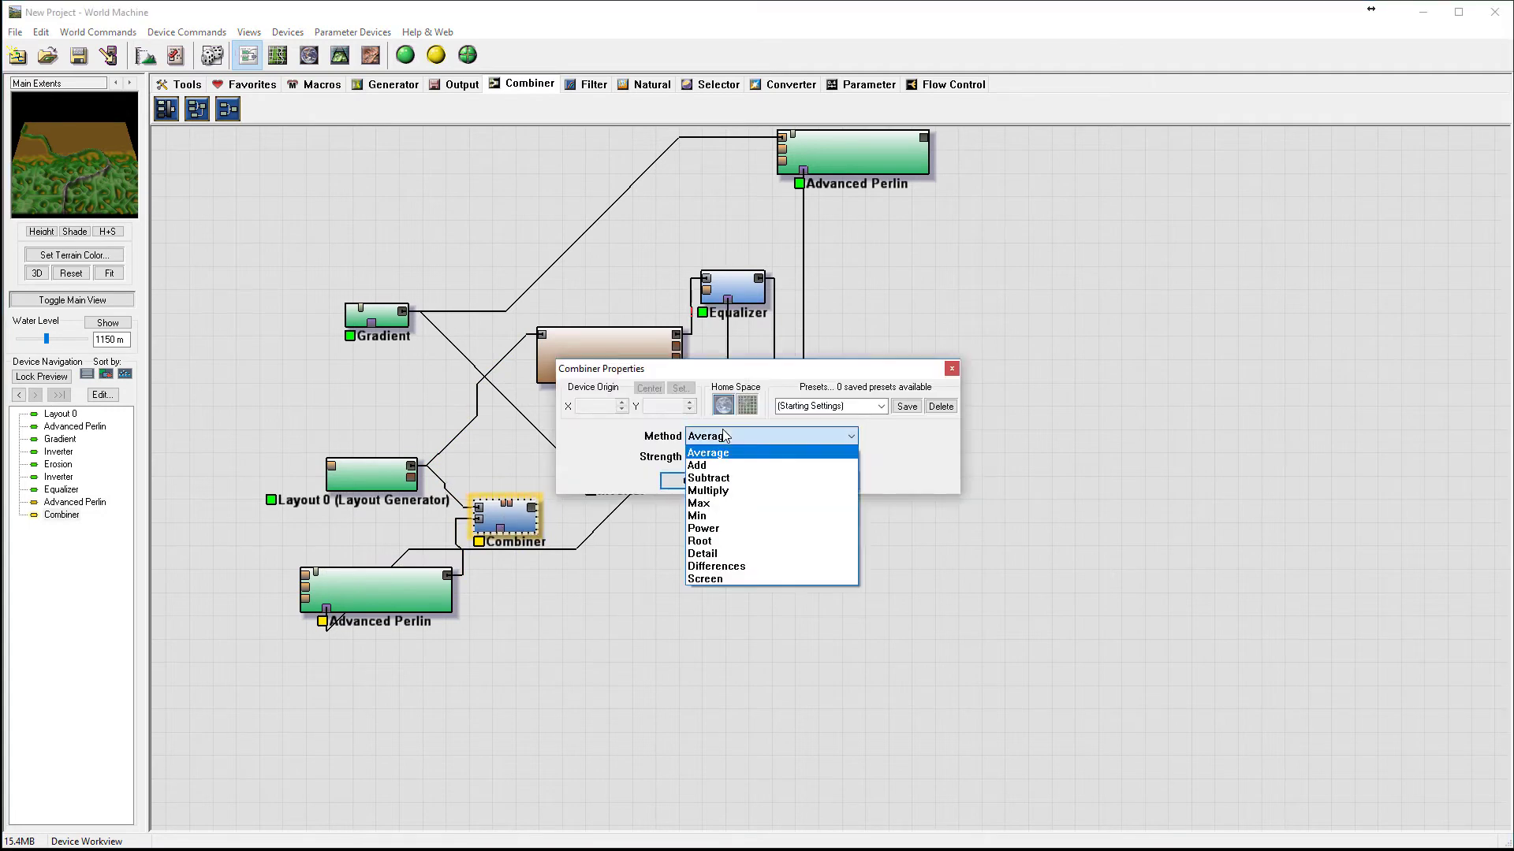
left_click(701, 503)
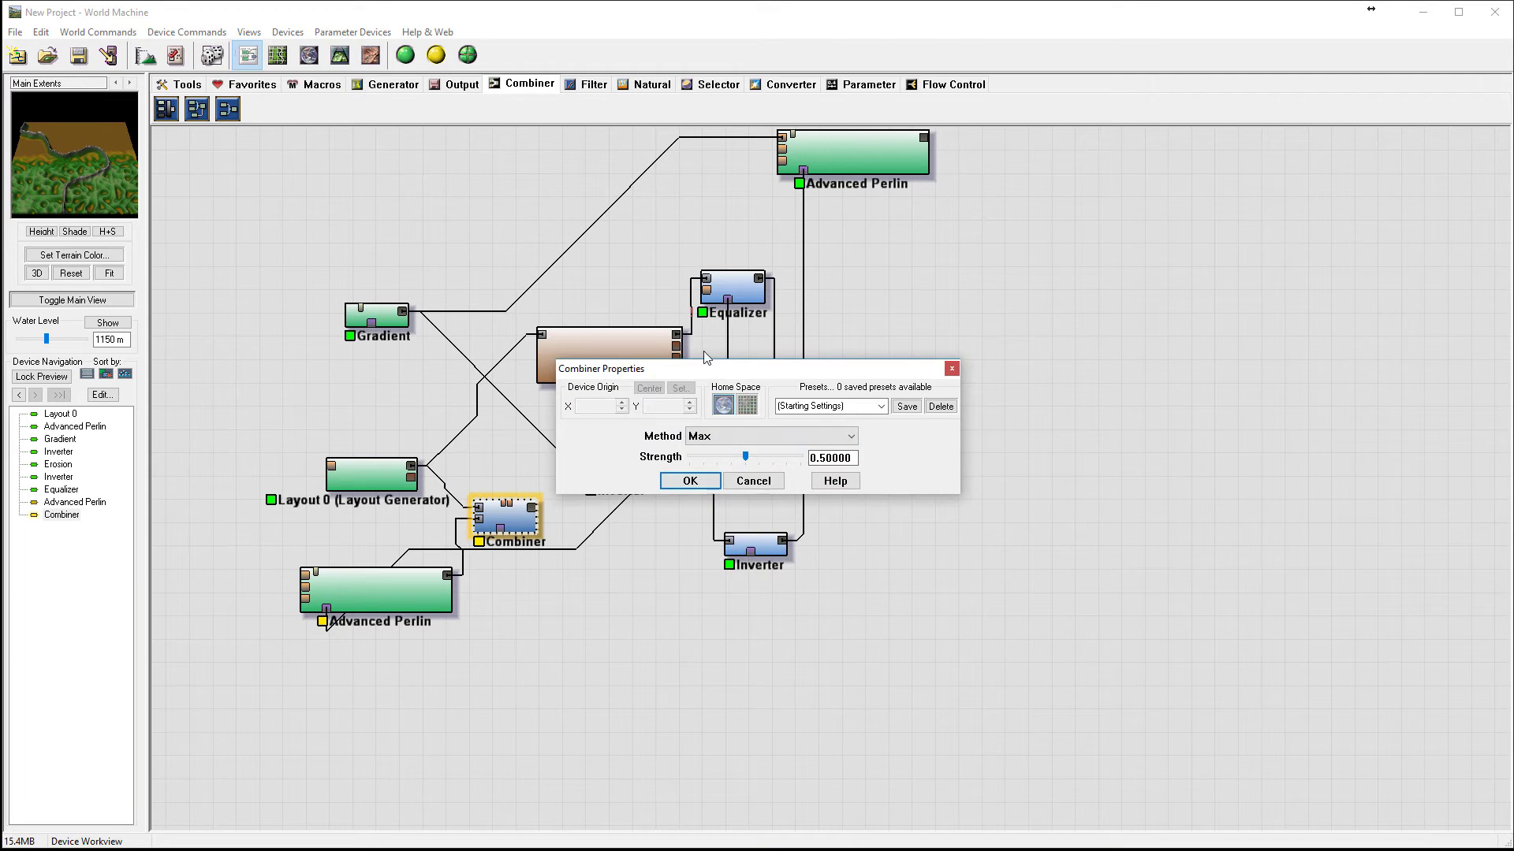
left_click_drag(756, 458, 783, 457)
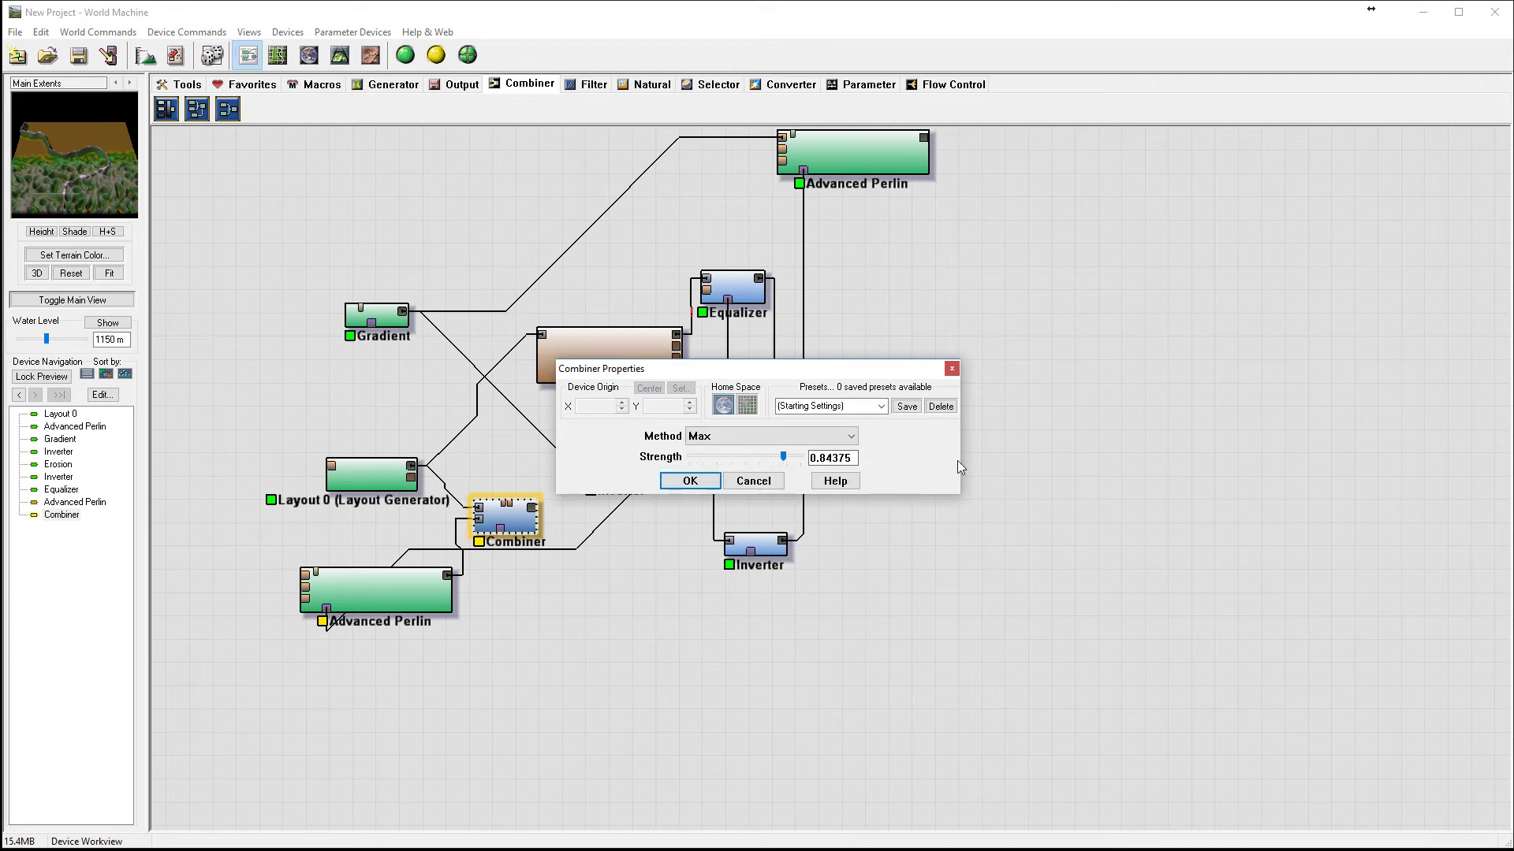
left_click(667, 481)
Connect the Combiner's output to the Erosion node's primary input.
left_click(622, 348)
left_click(522, 521)
left_click_drag(535, 513, 545, 334)
left_click(604, 345)
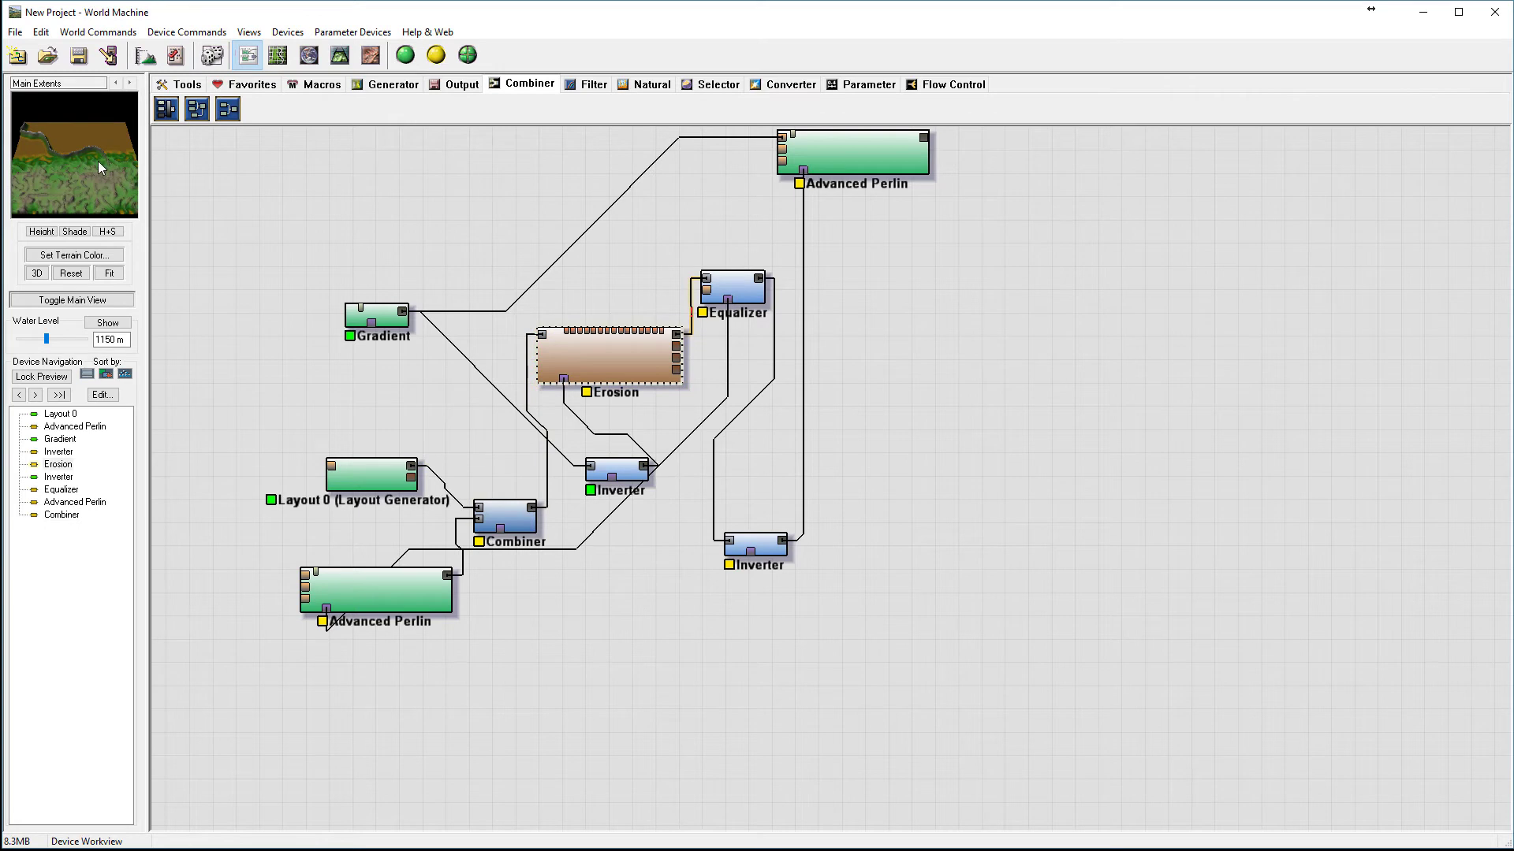
Lower the Combiner strength to 0.28125 and preview the Erosion and Equalizer results.
double_click(505, 518)
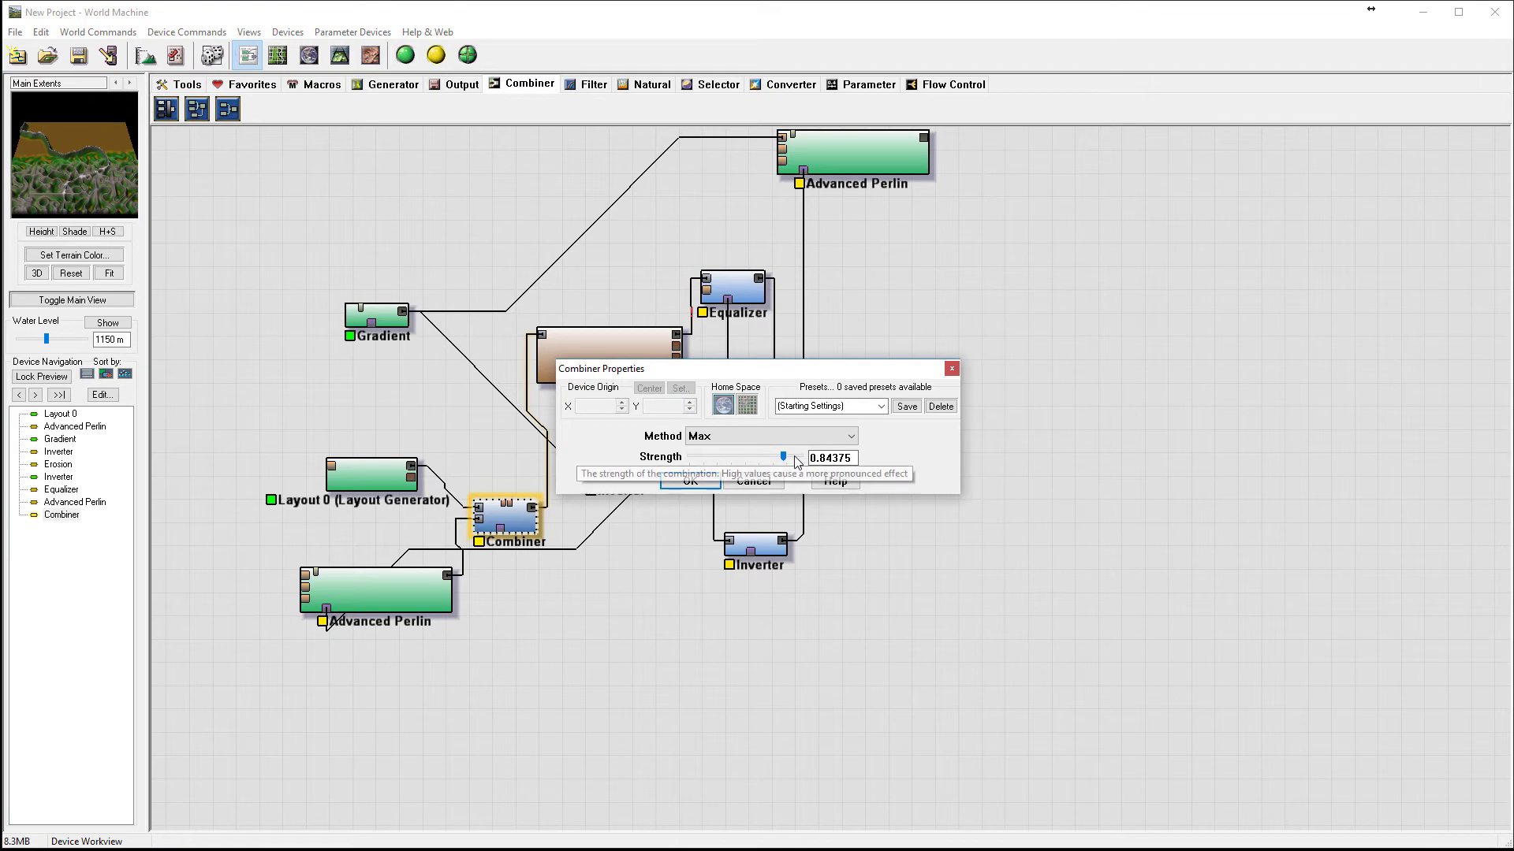
left_click_drag(784, 457, 719, 456)
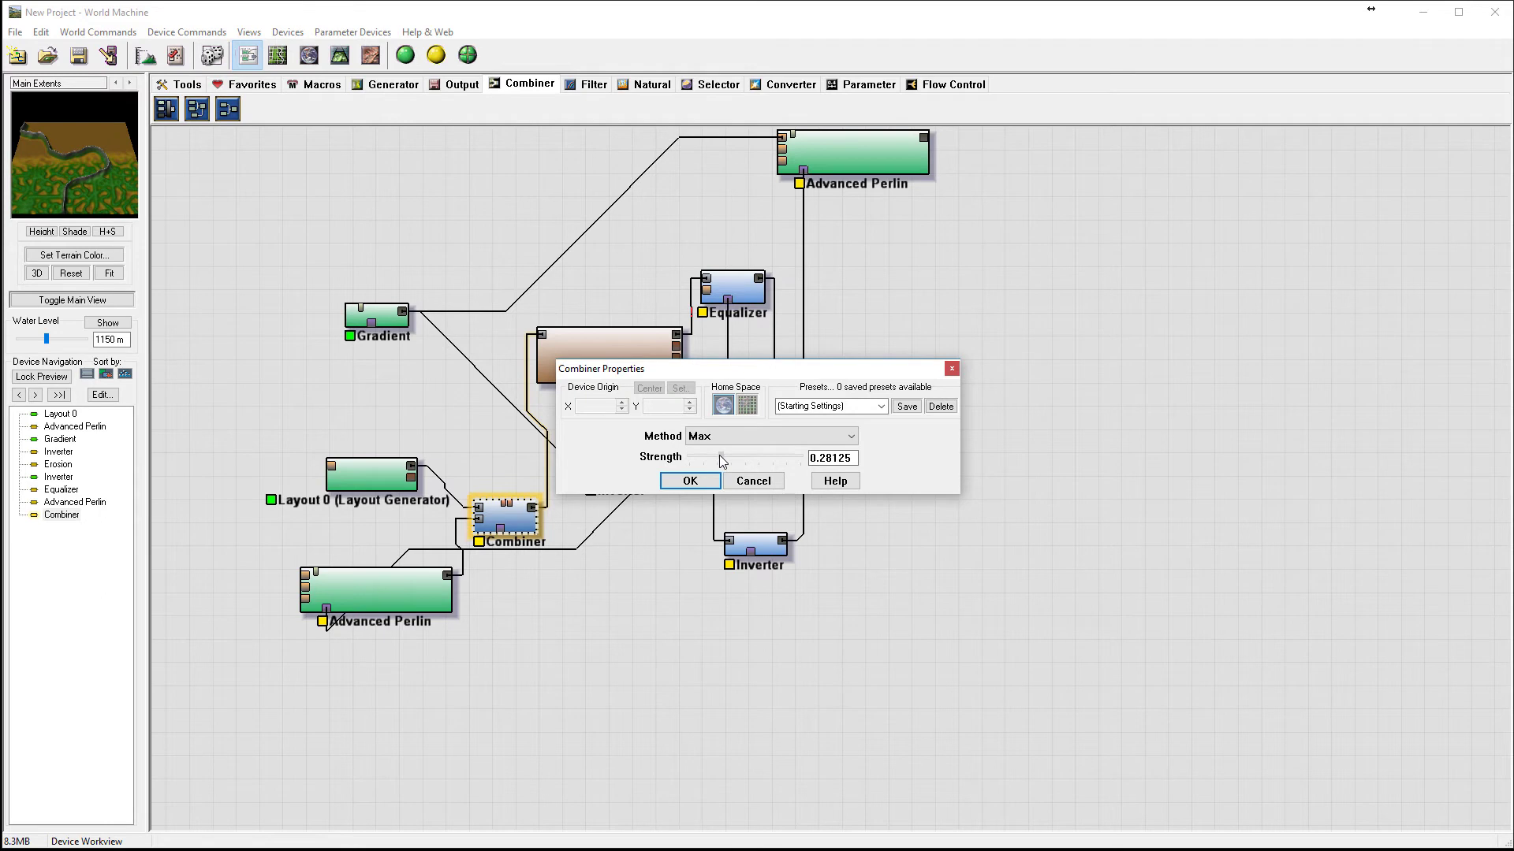
left_click(689, 482)
left_click(607, 372)
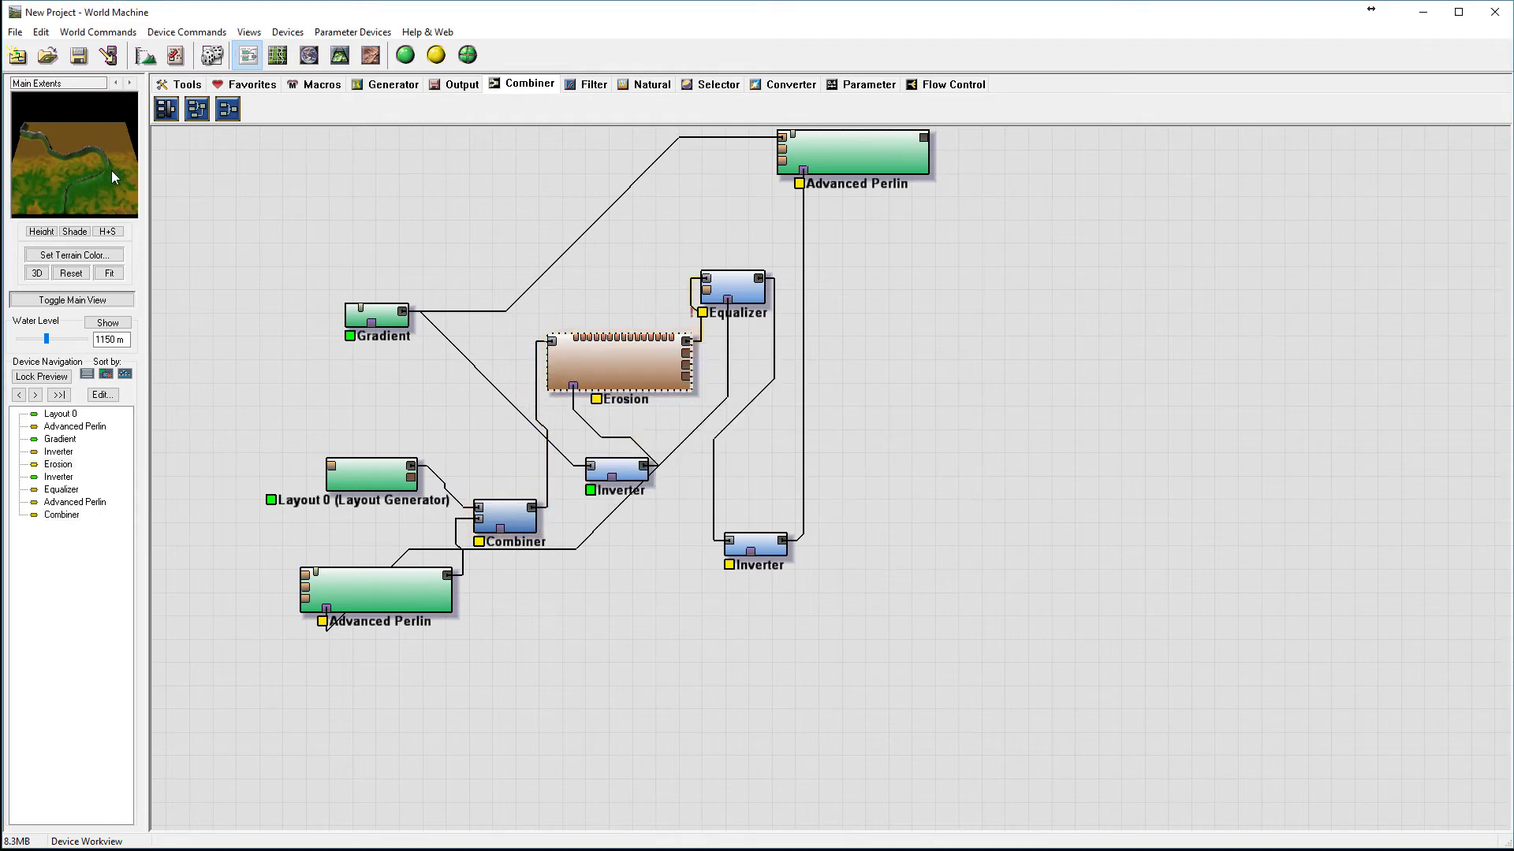
left_click(733, 288)
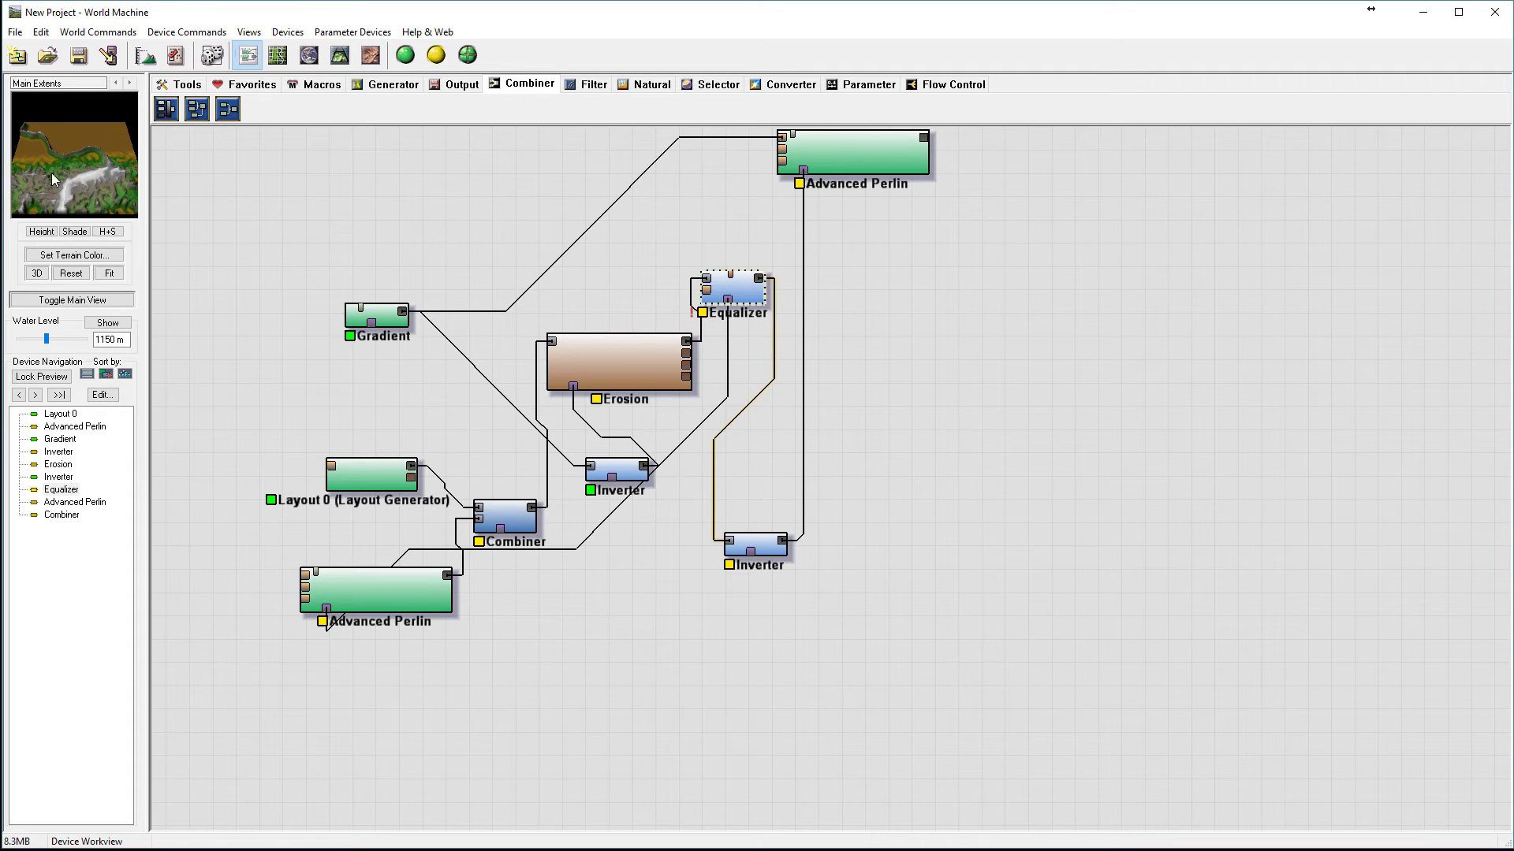
Rearrange the lower Advanced Perlin, Layout 0 and Combiner nodes and show the generator devices.
mouse_move(404, 585)
left_mouse_down()
mouse_move(330, 604)
mouse_move(388, 598)
left_mouse_up()
left_click_drag(369, 482, 337, 445)
left_click_drag(495, 511, 492, 494)
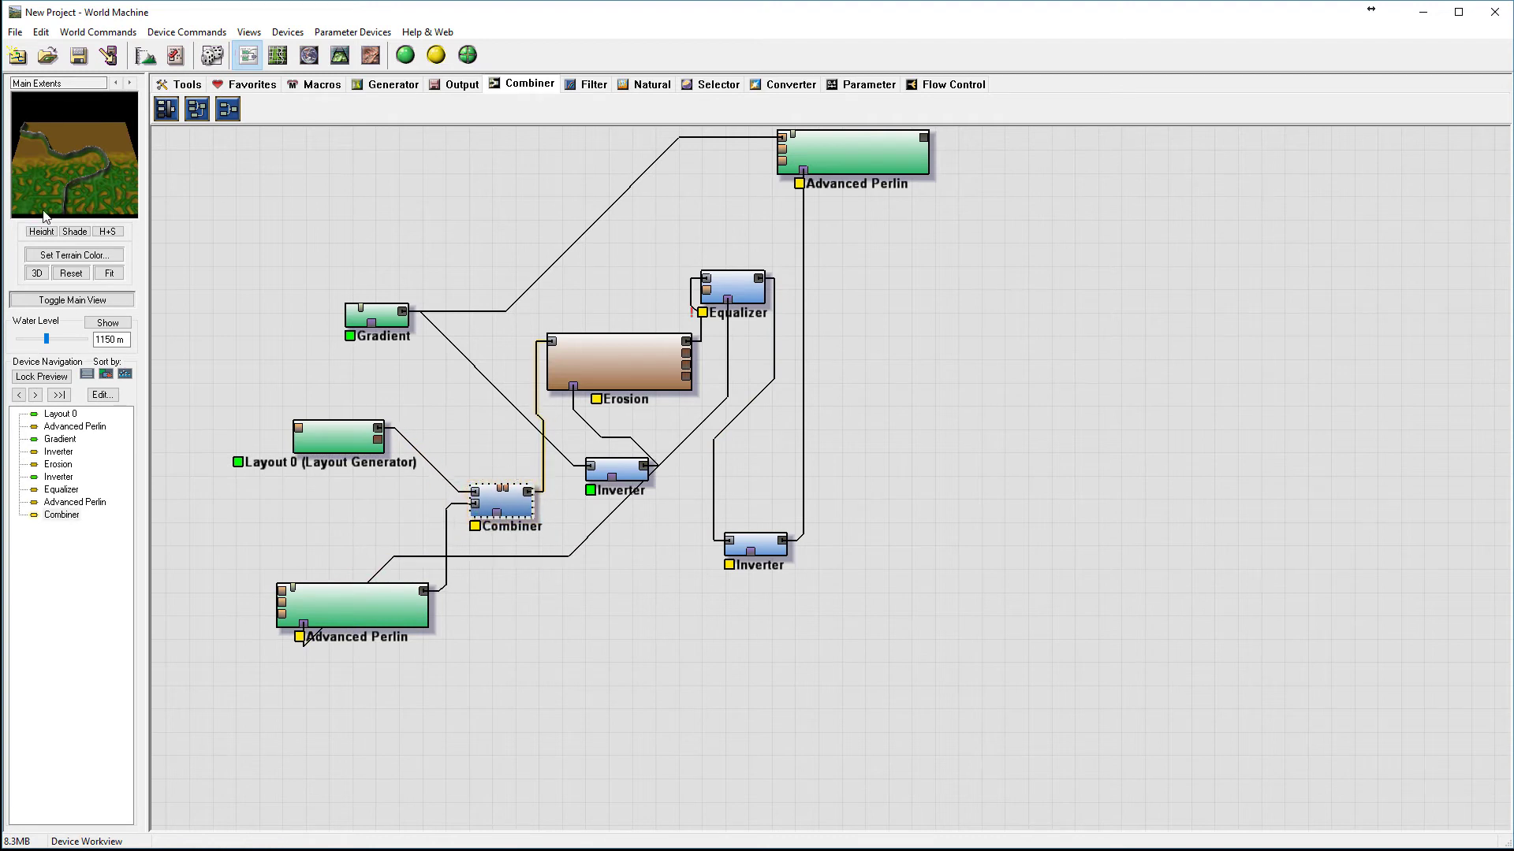
left_click(388, 85)
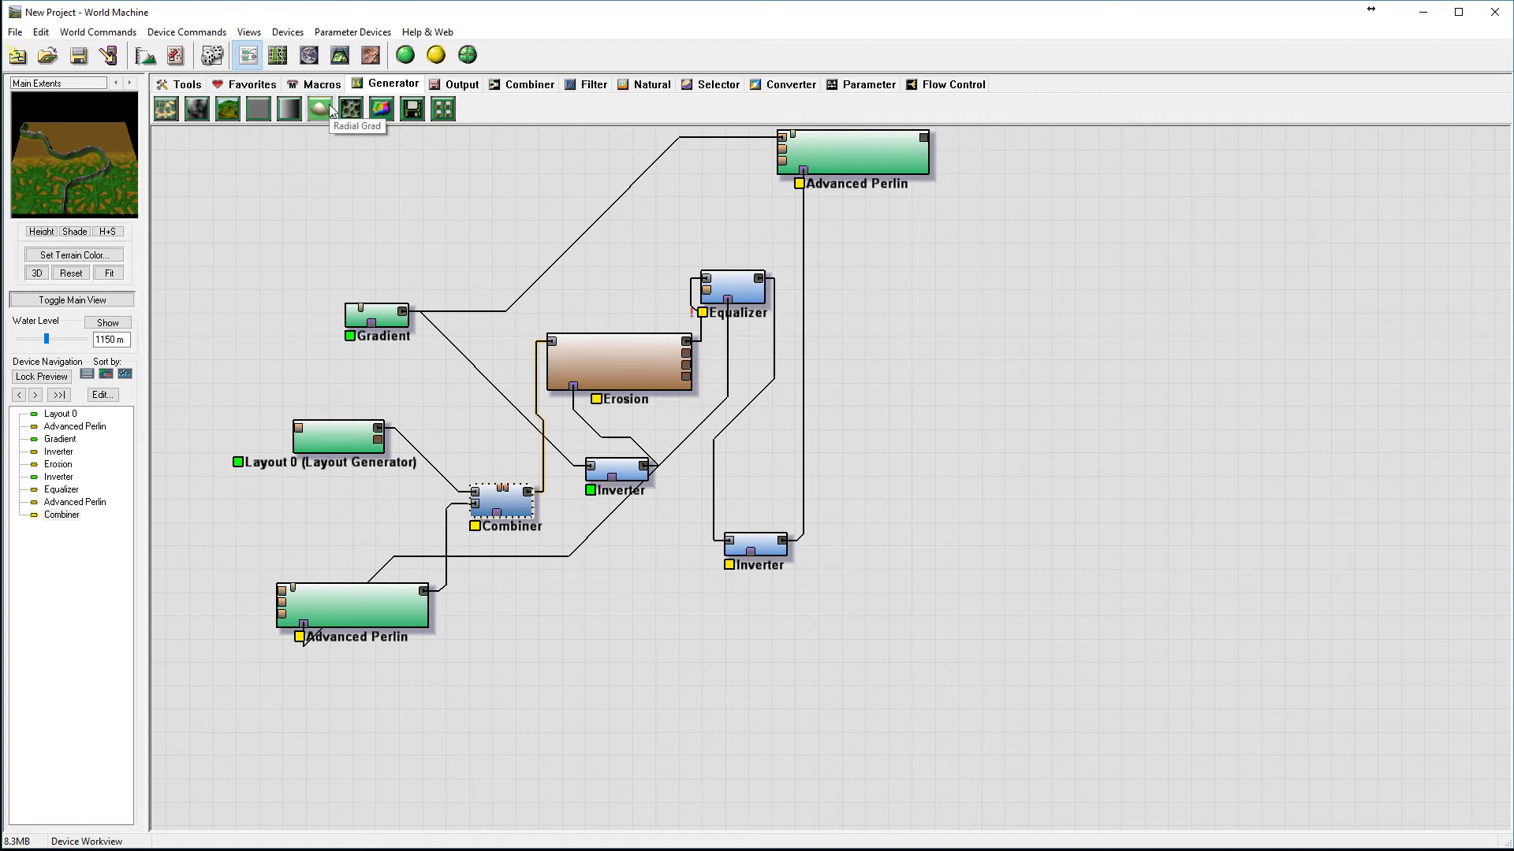
Add a Radial Grad generator with its radius widened to about 22.8 km.
left_click_drag(319, 108, 521, 629)
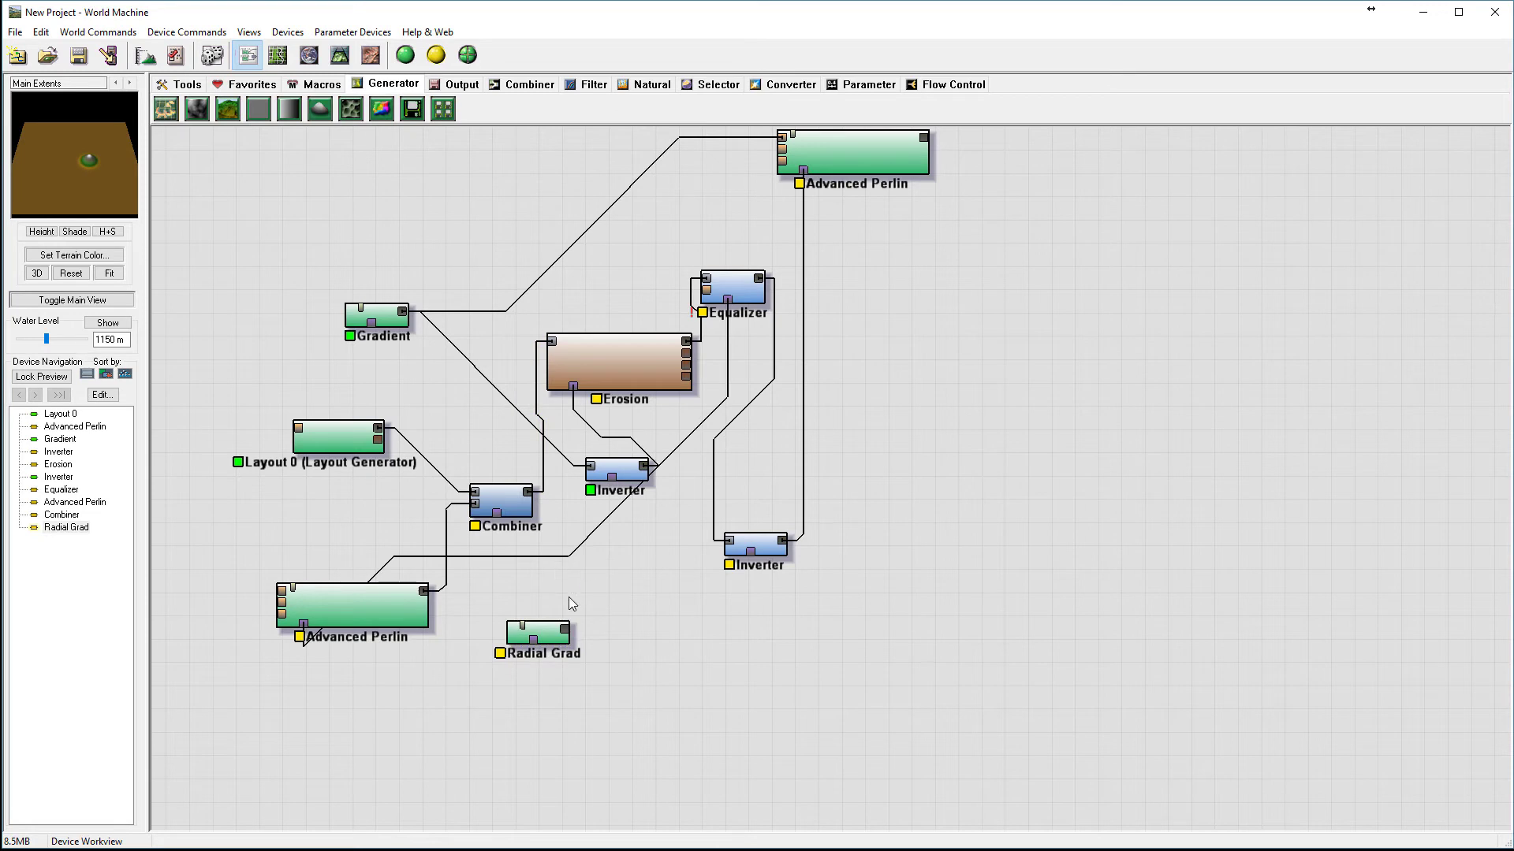
double_click(552, 637)
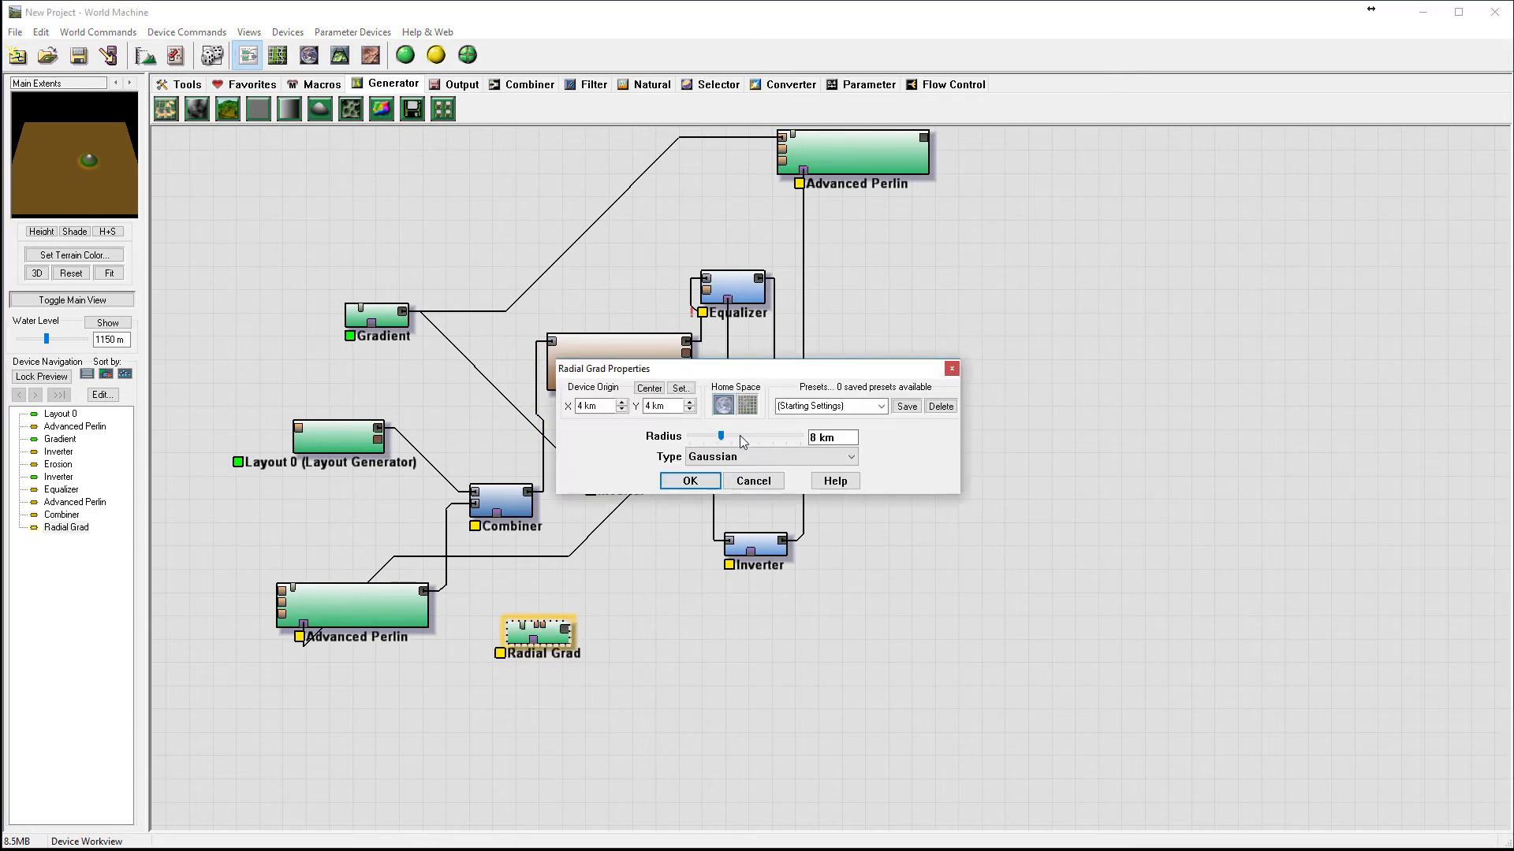
left_click_drag(727, 438, 760, 437)
left_click(691, 481)
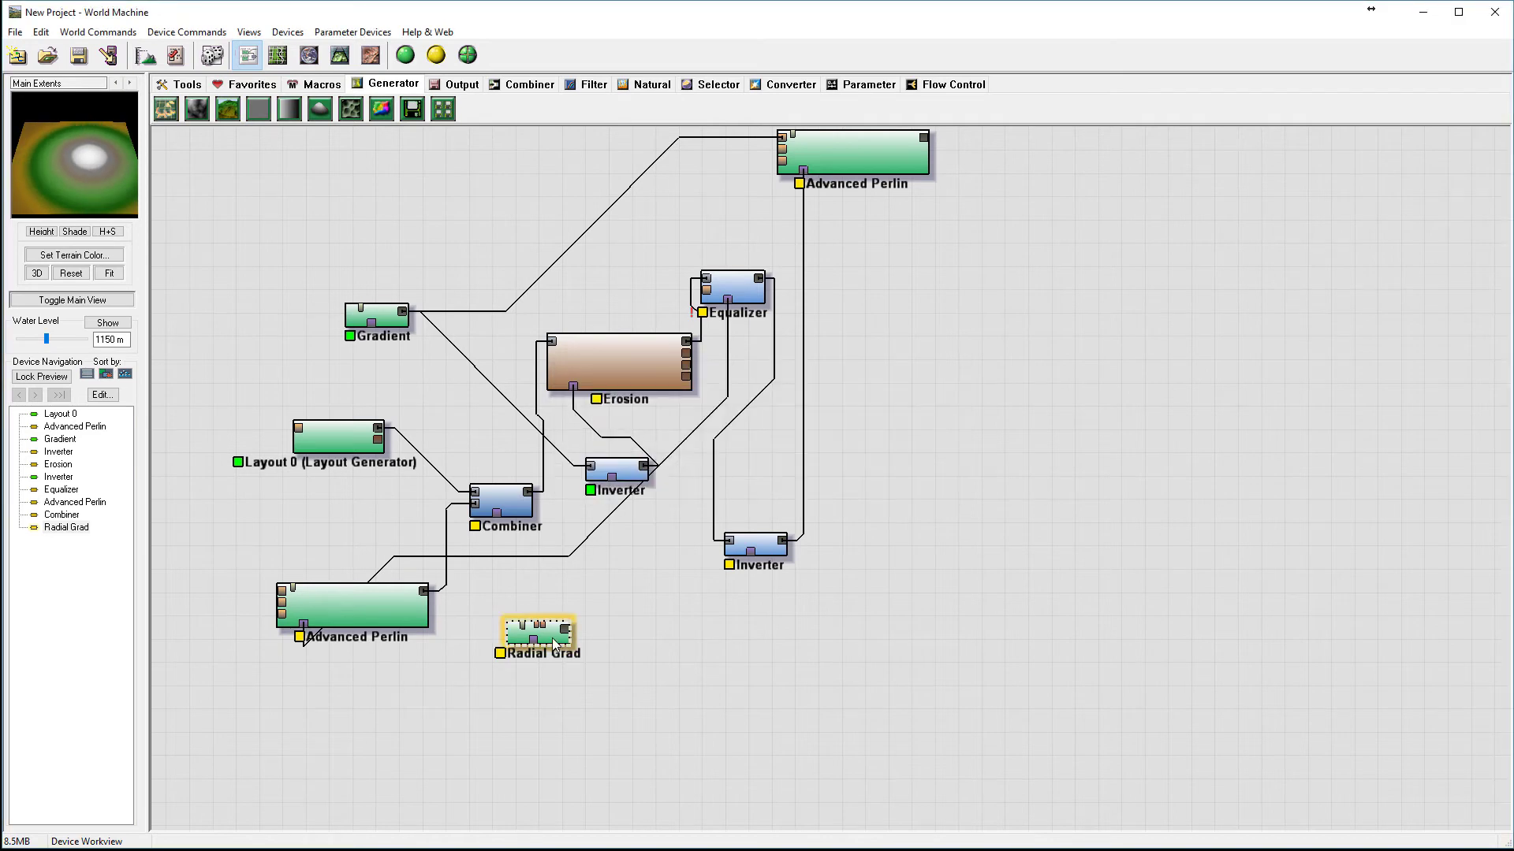
Wire the Radial Grad into the Combiner's mask input and preview its output.
left_click_drag(562, 631, 518, 641)
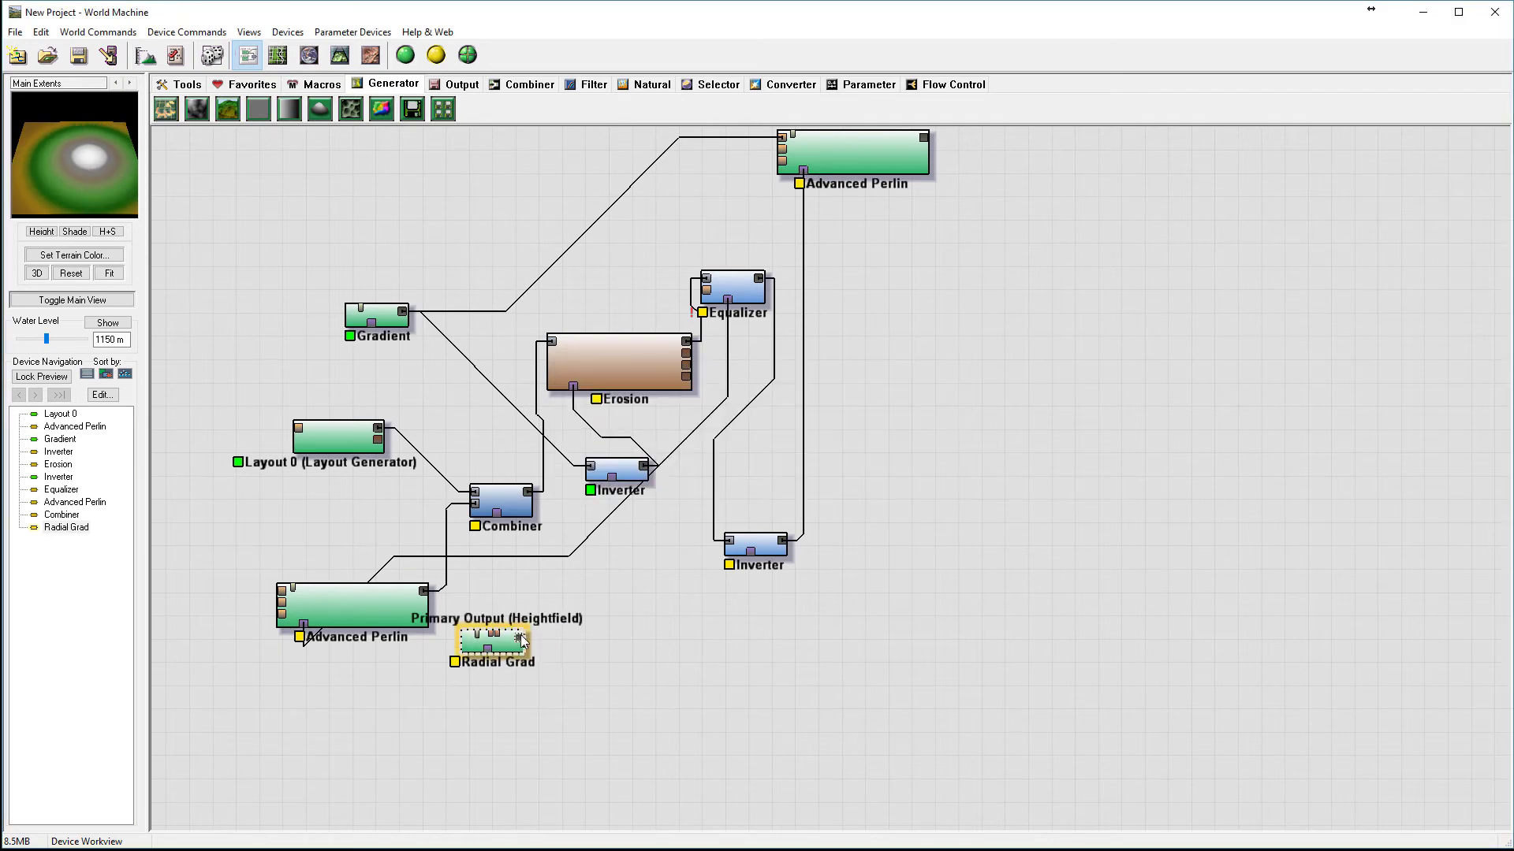
left_click_drag(501, 533, 502, 488)
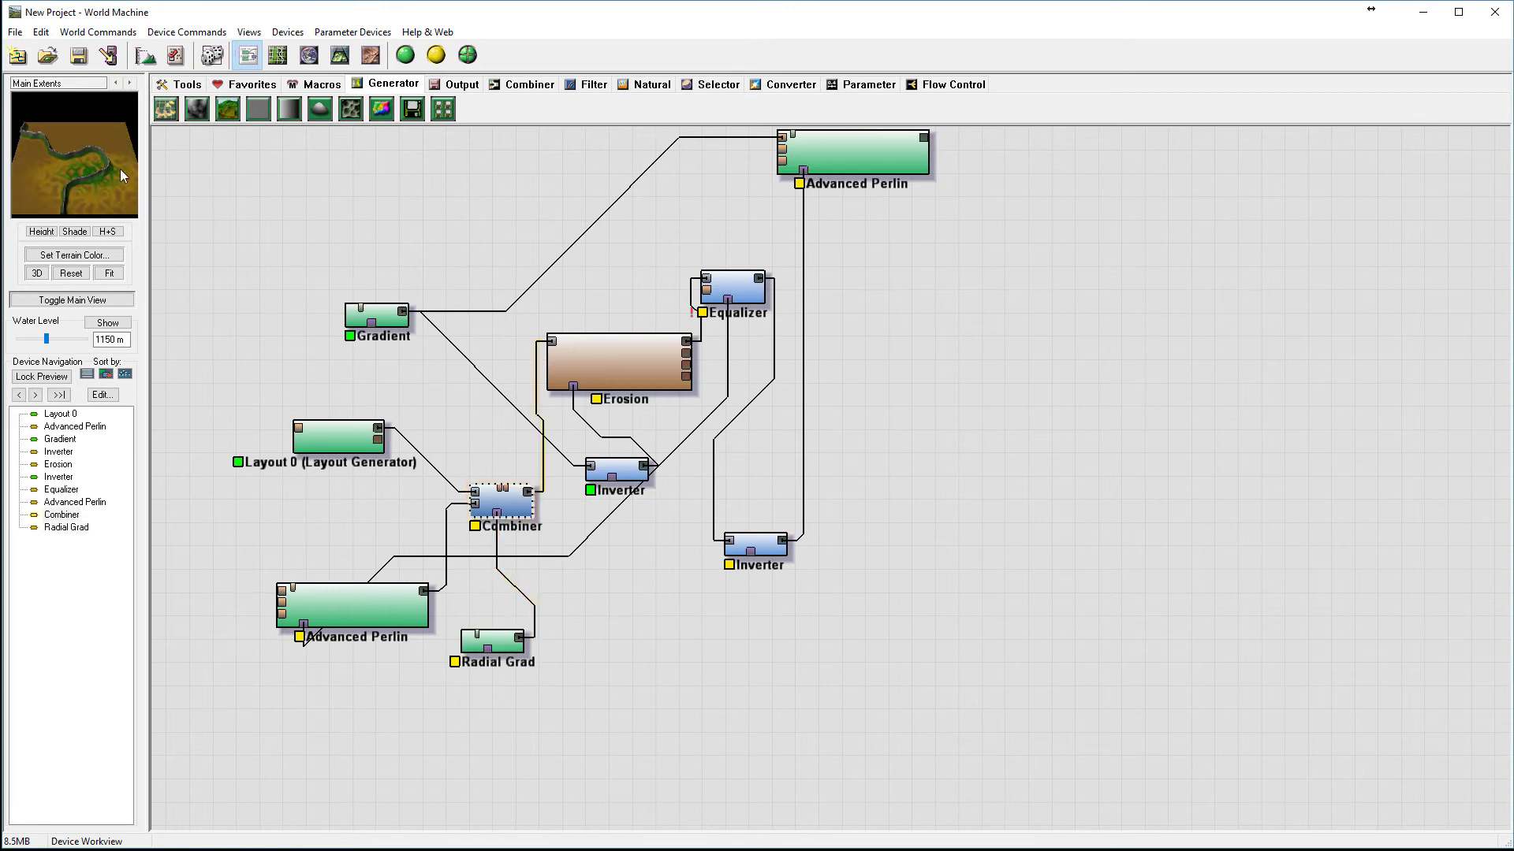
left_click(497, 640)
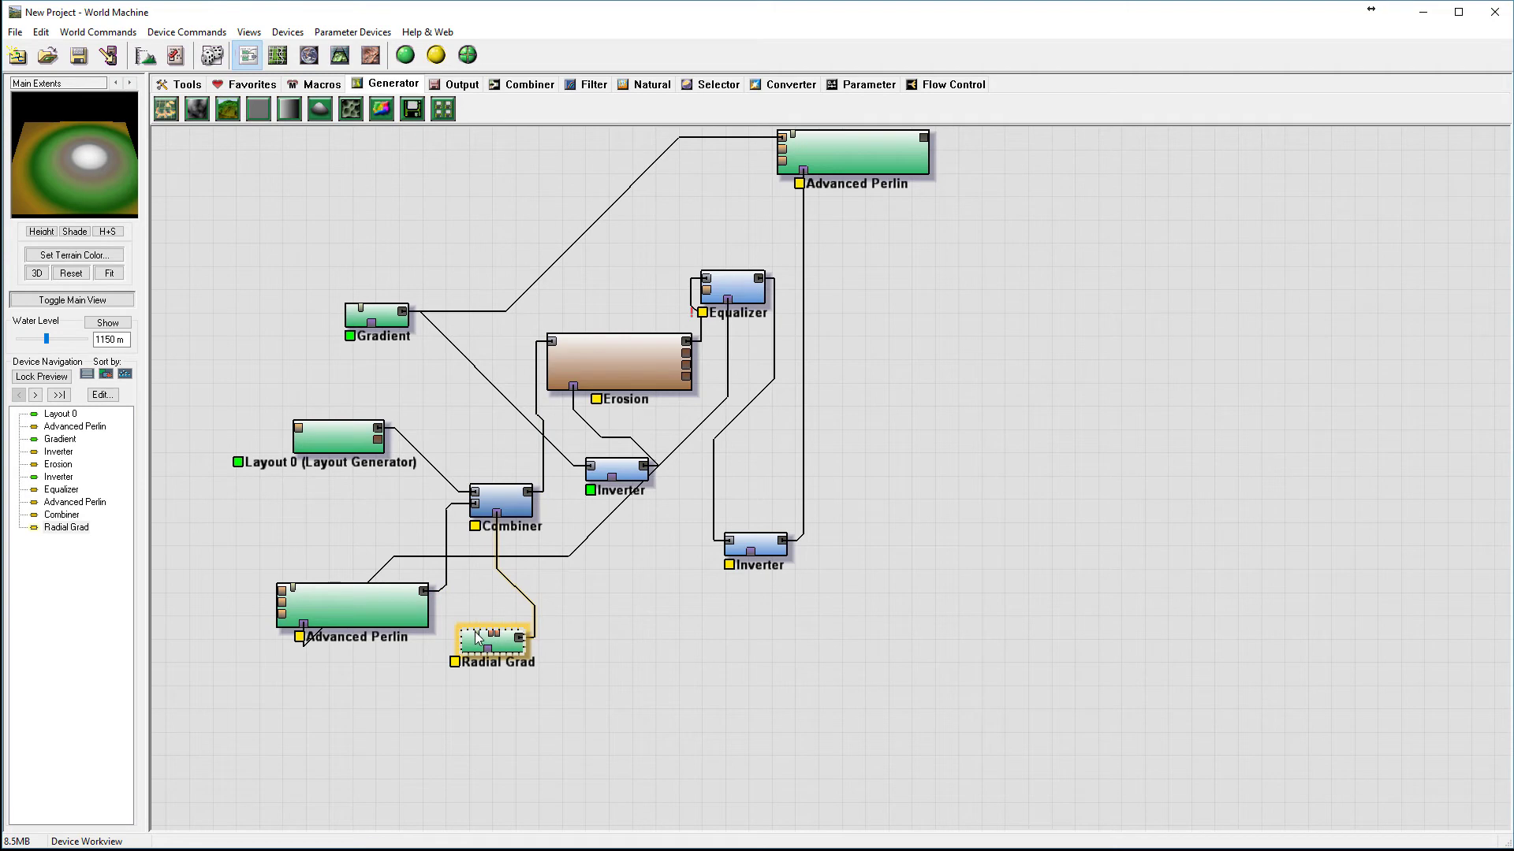
left_click(651, 158)
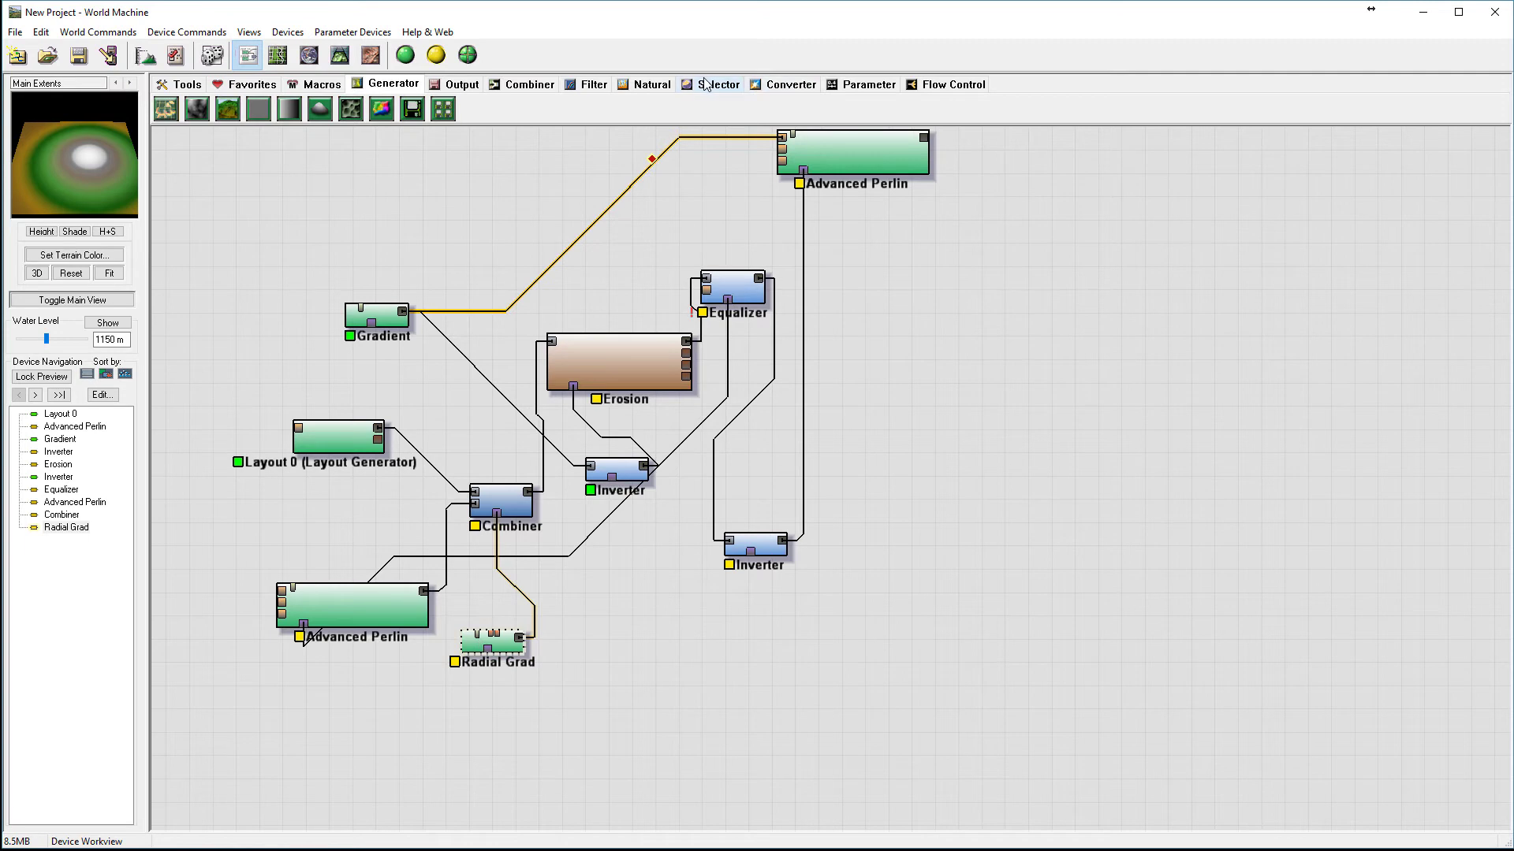
Add a Coordinate Generator and wire it into the Radial Grad.
left_click(864, 85)
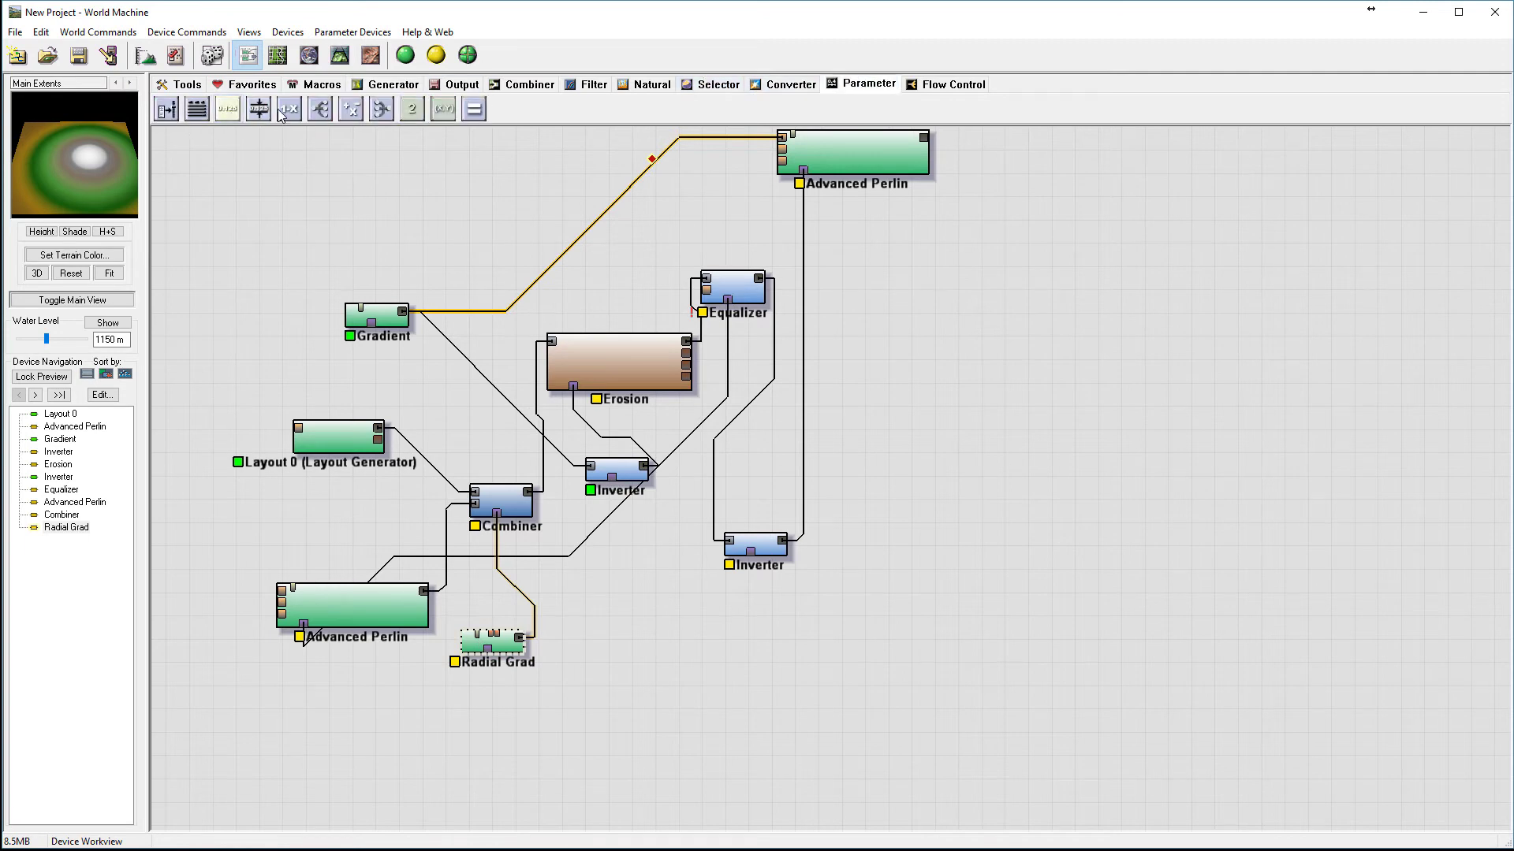
left_click(443, 109)
left_click(607, 587)
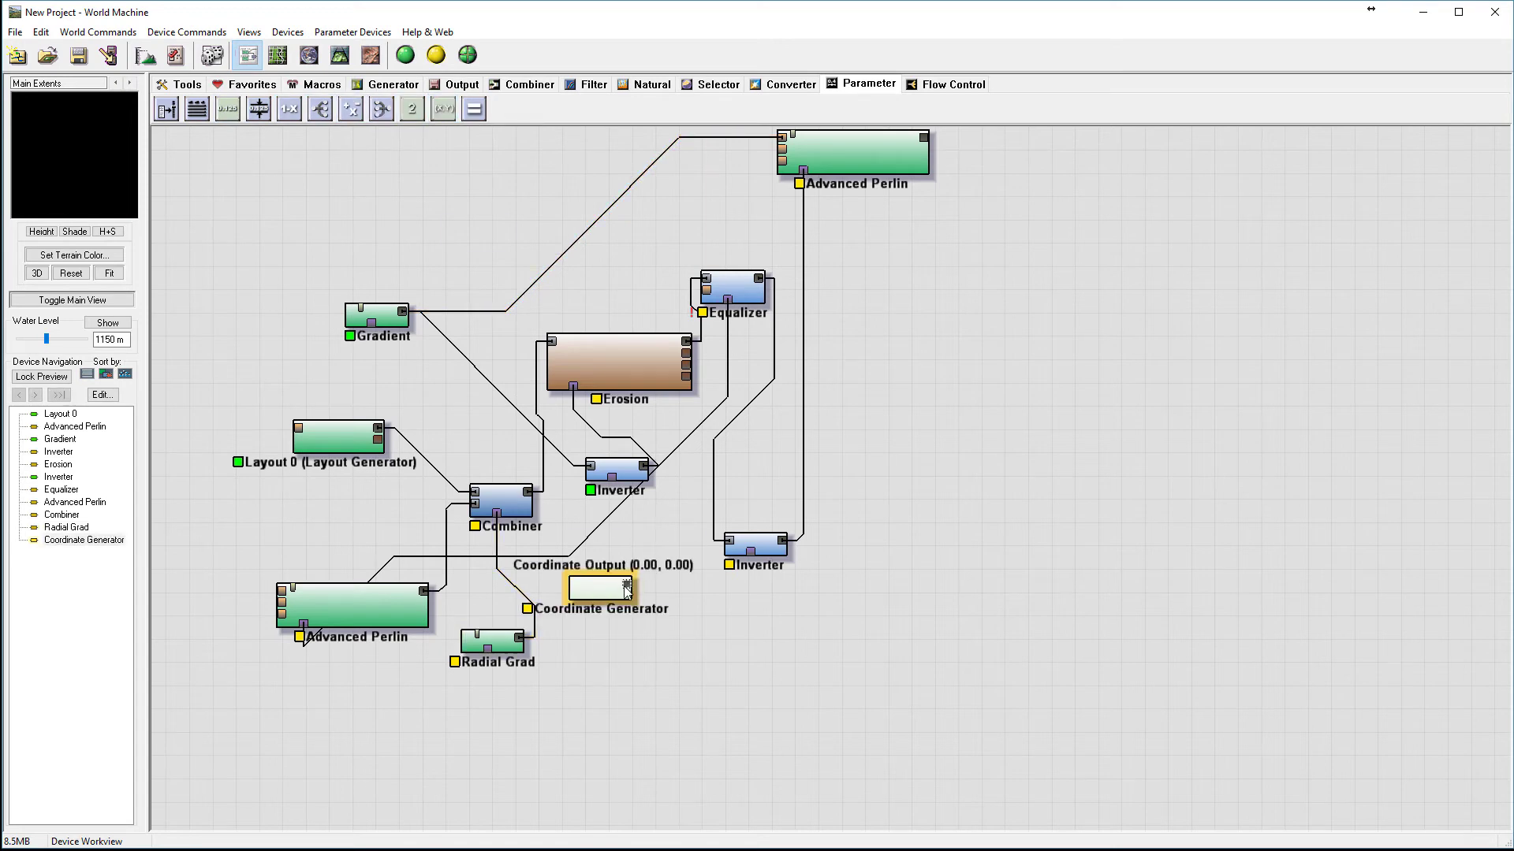
left_click_drag(627, 584, 369, 697)
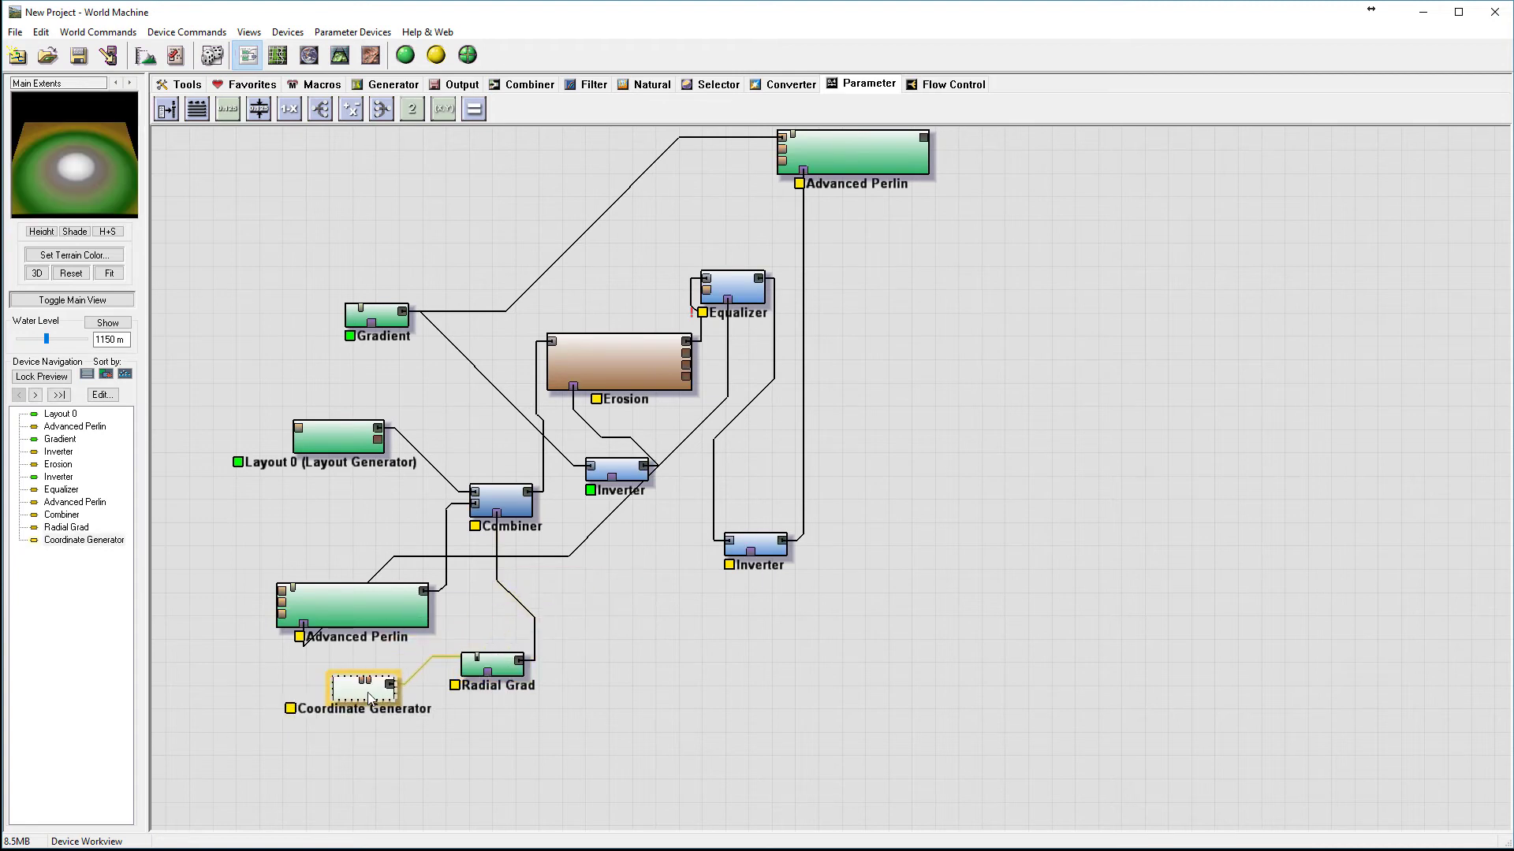
Set the Coordinate Generator's Y value to 0.5, then make it -0.5.
double_click(370, 697)
left_click_drag(747, 435, 745, 434)
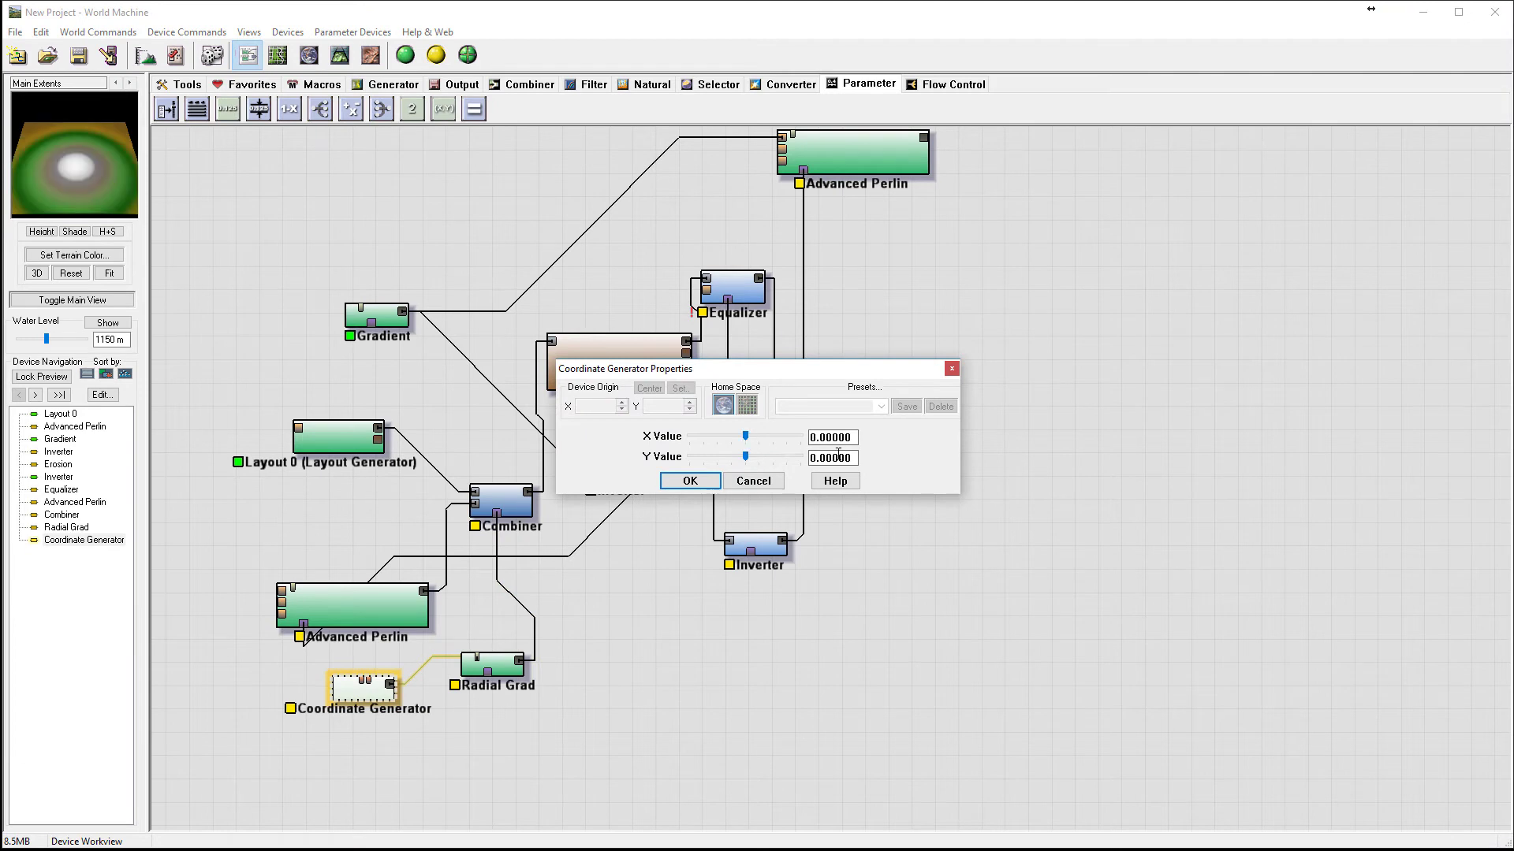
left_click_drag(823, 458, 895, 471)
type("02")
left_click_drag(826, 458, 837, 458)
left_click(688, 481)
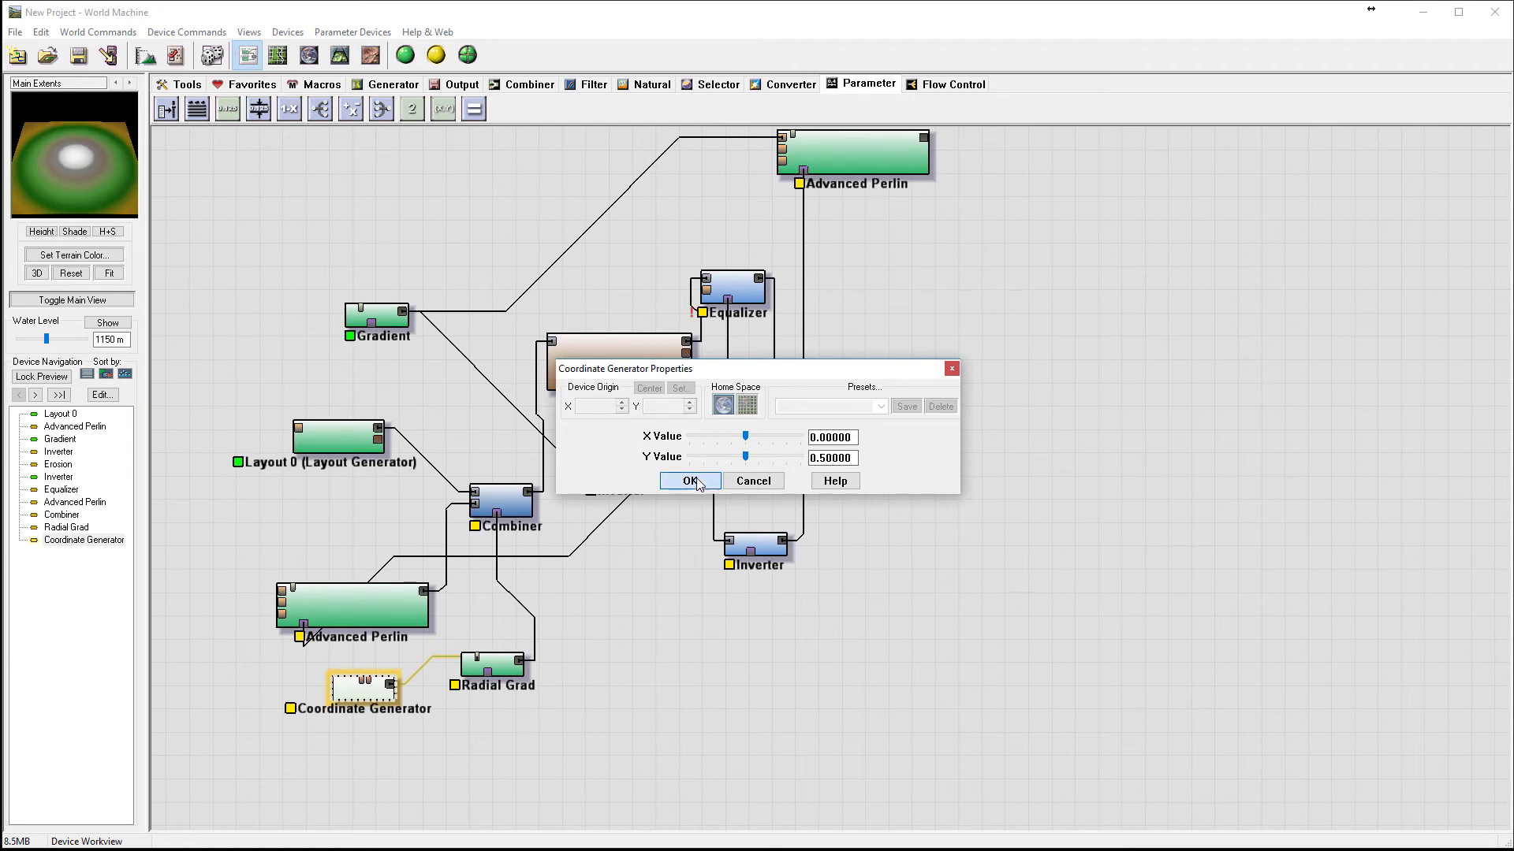
double_click(389, 683)
left_click(810, 458)
type("-")
left_click(694, 481)
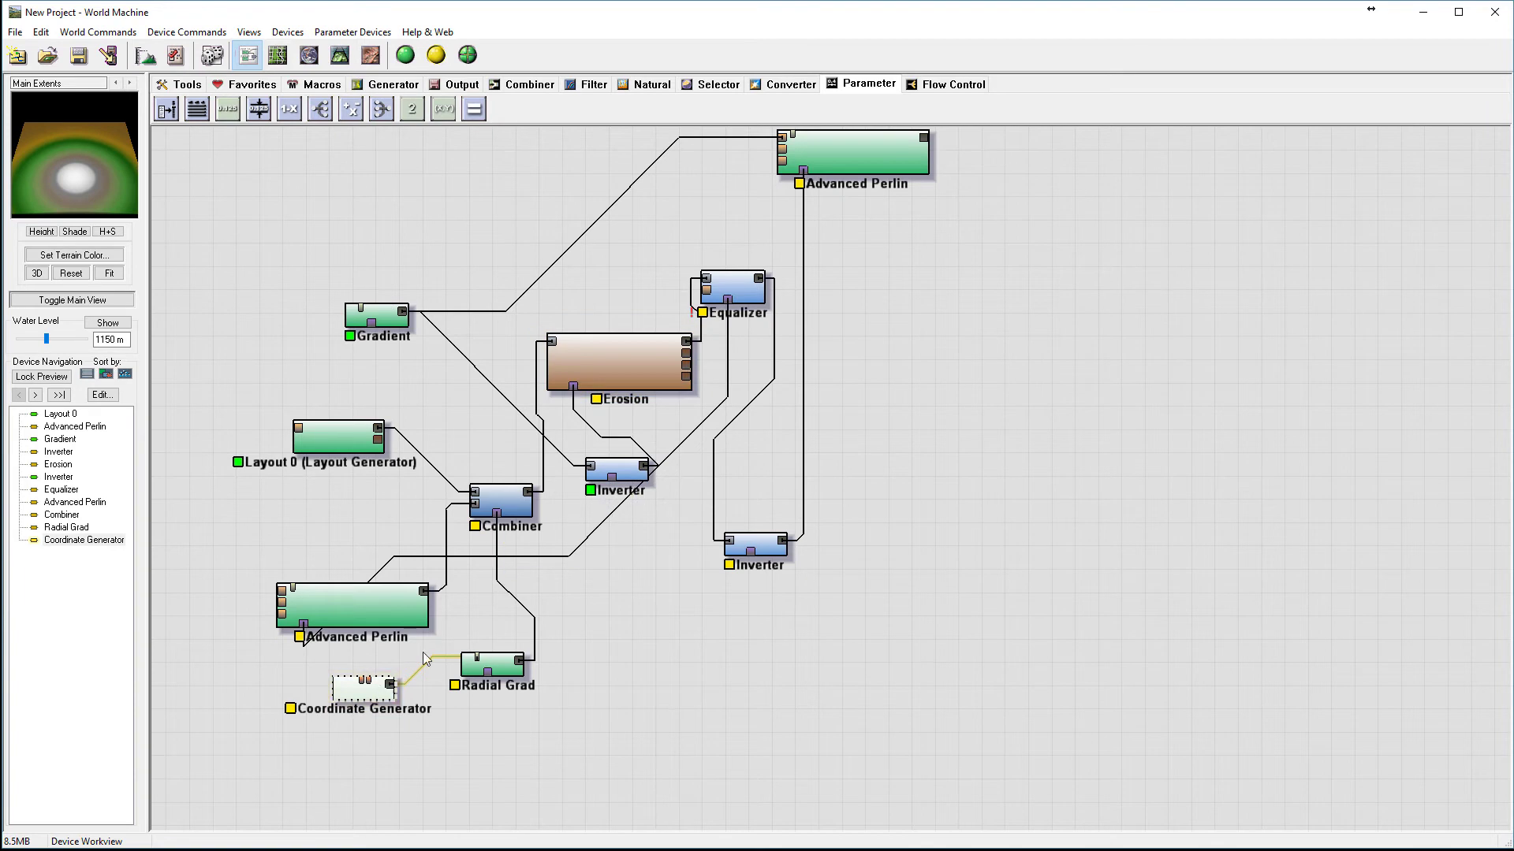
Change the Coordinate Generator's Y value to -1.5 and preview the Combiner output.
double_click(491, 664)
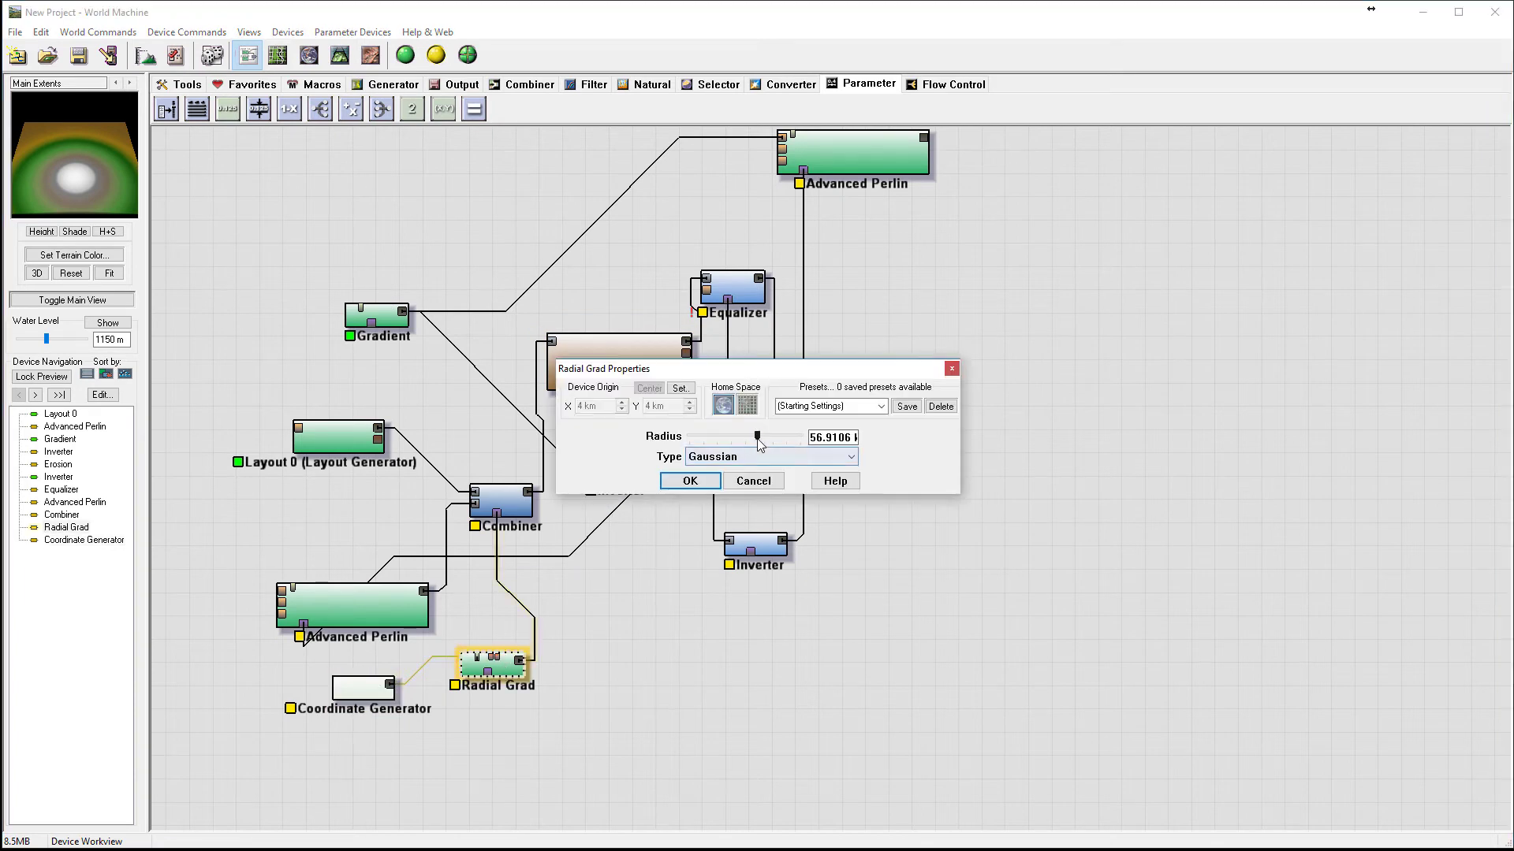
left_click(687, 480)
double_click(368, 688)
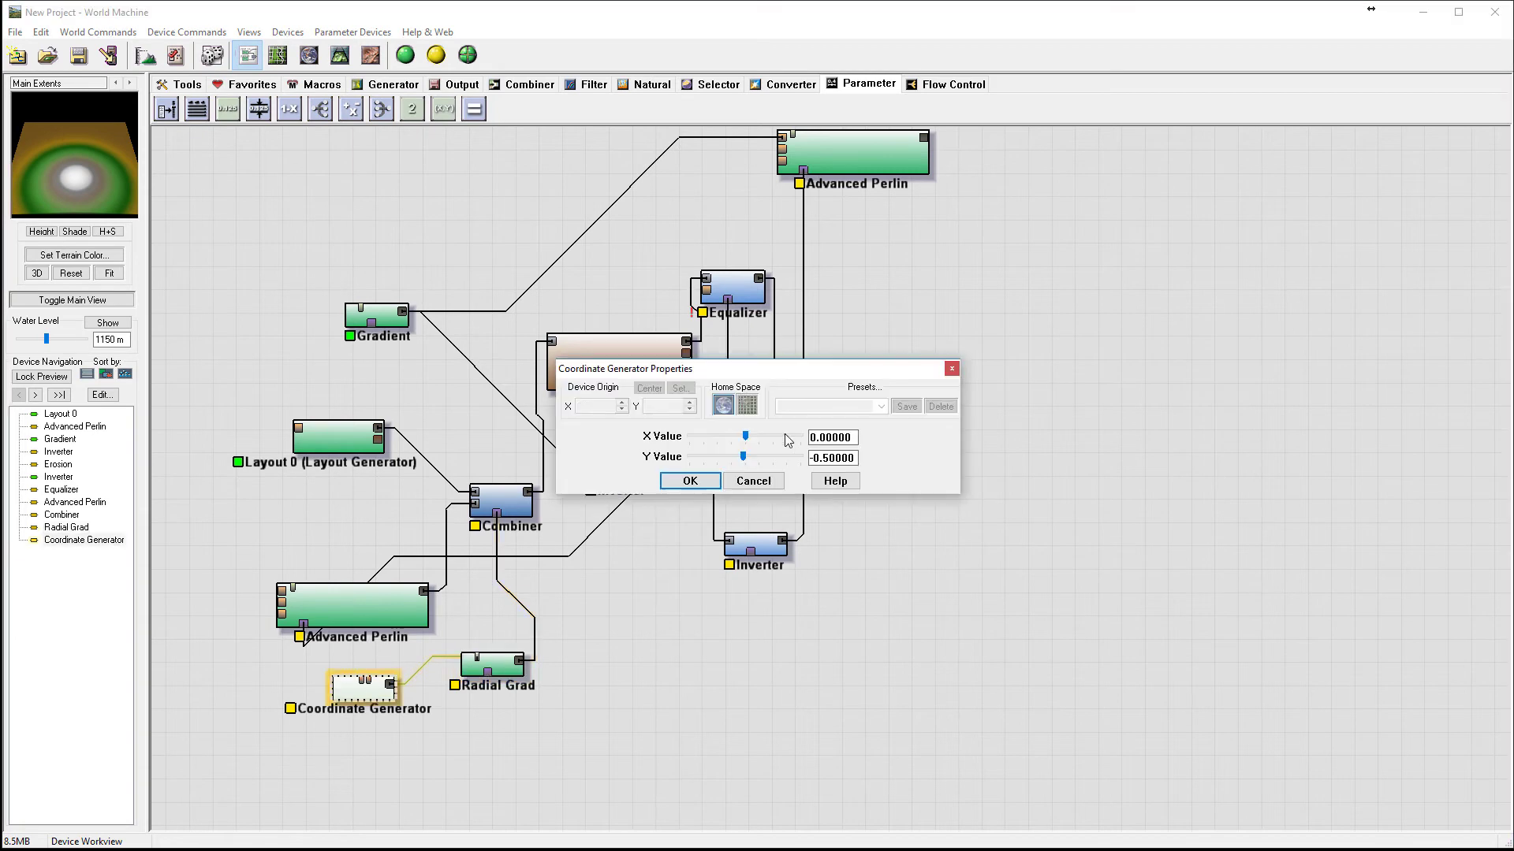
left_click_drag(816, 458, 892, 453)
type("1.5")
left_click(680, 482)
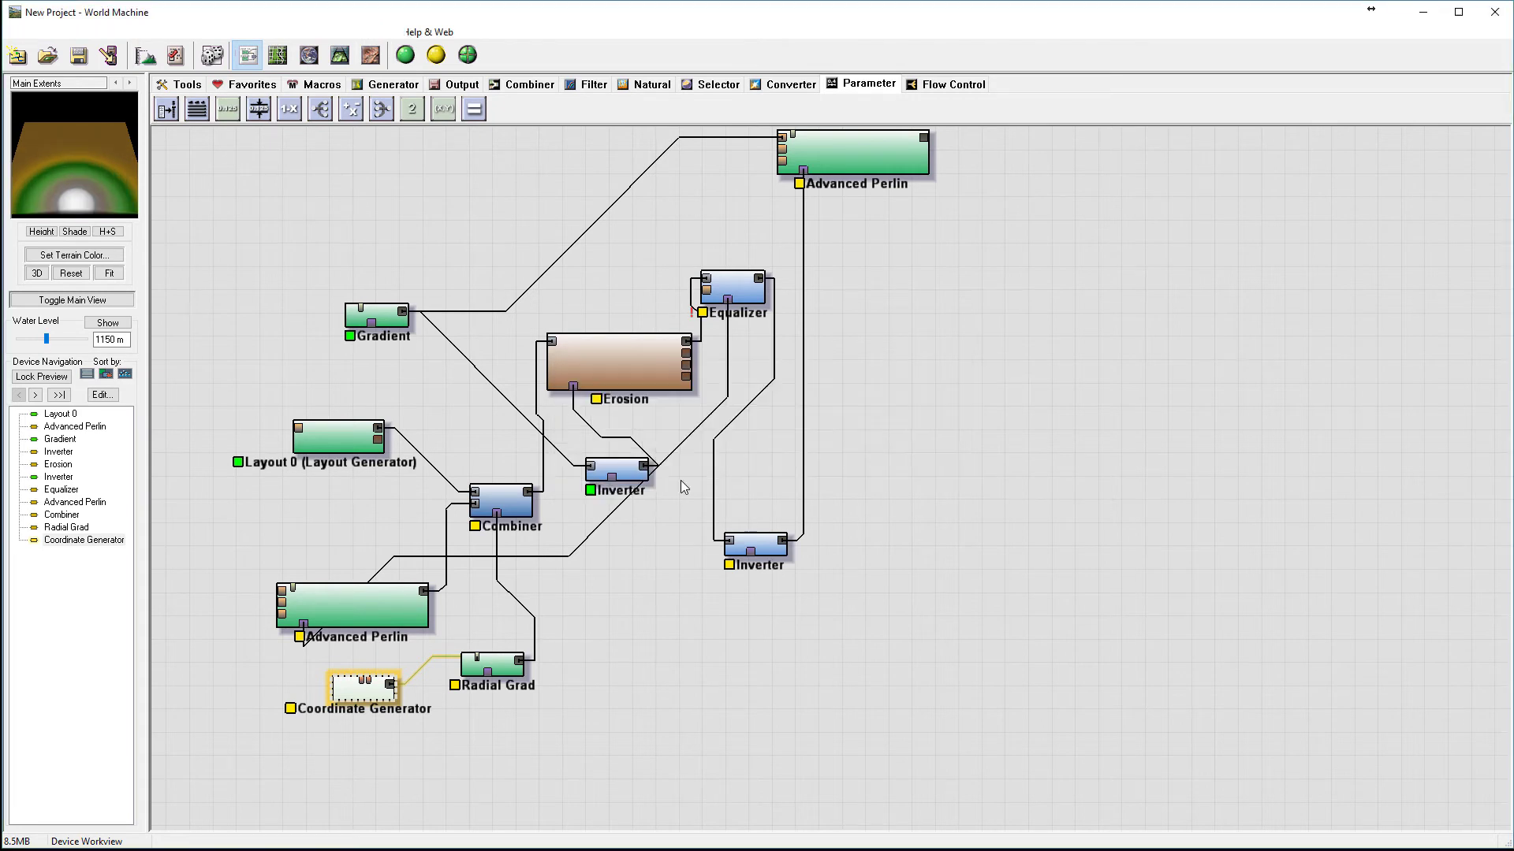
left_click(495, 493)
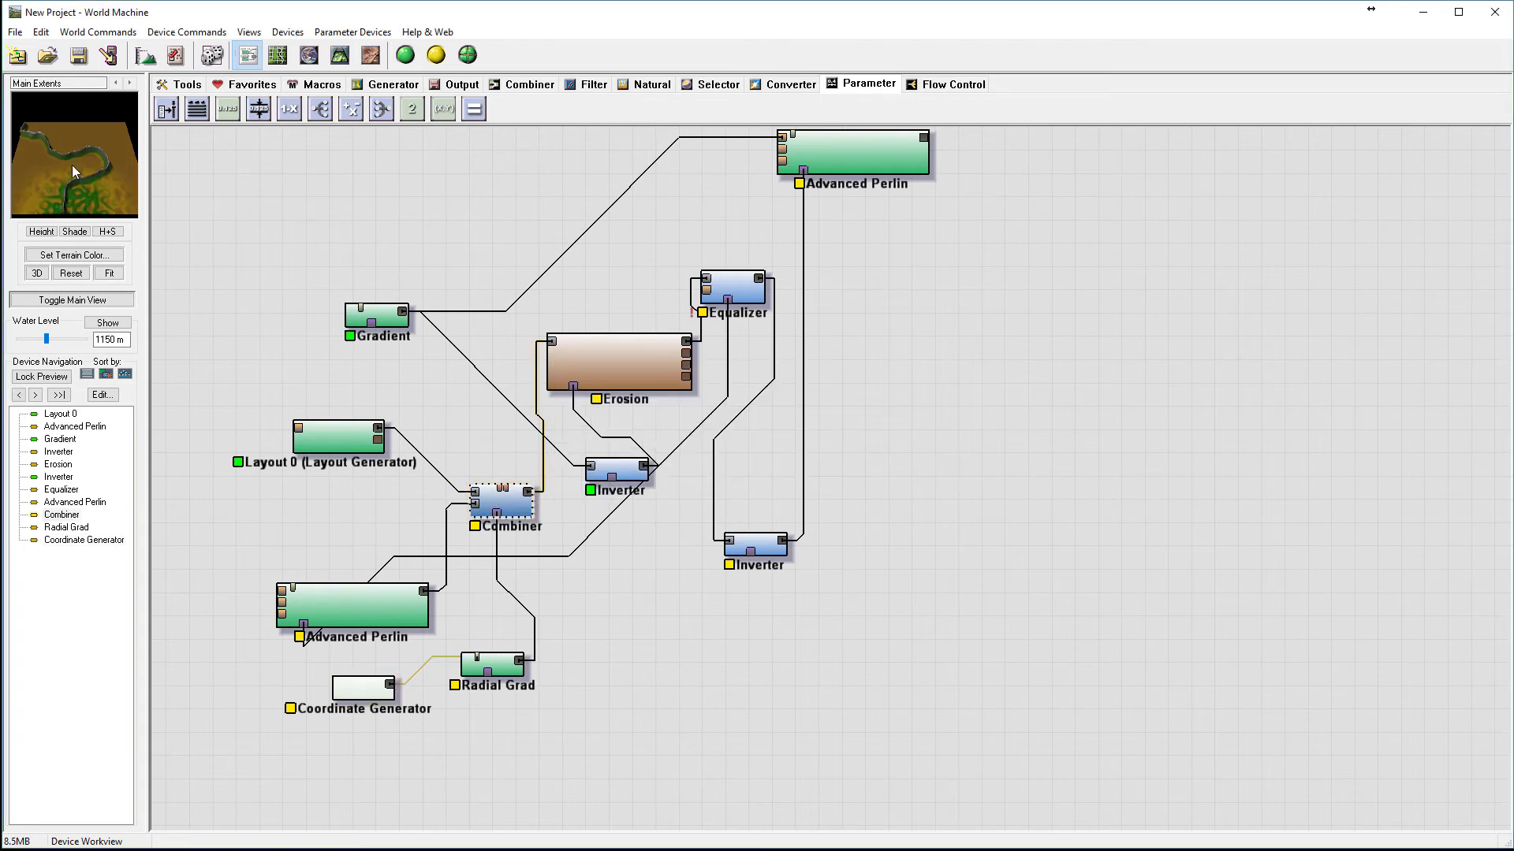
Retune the Max Combiner's strength to 0.42188, checking the Erosion and Equalizer previews.
left_click(666, 382)
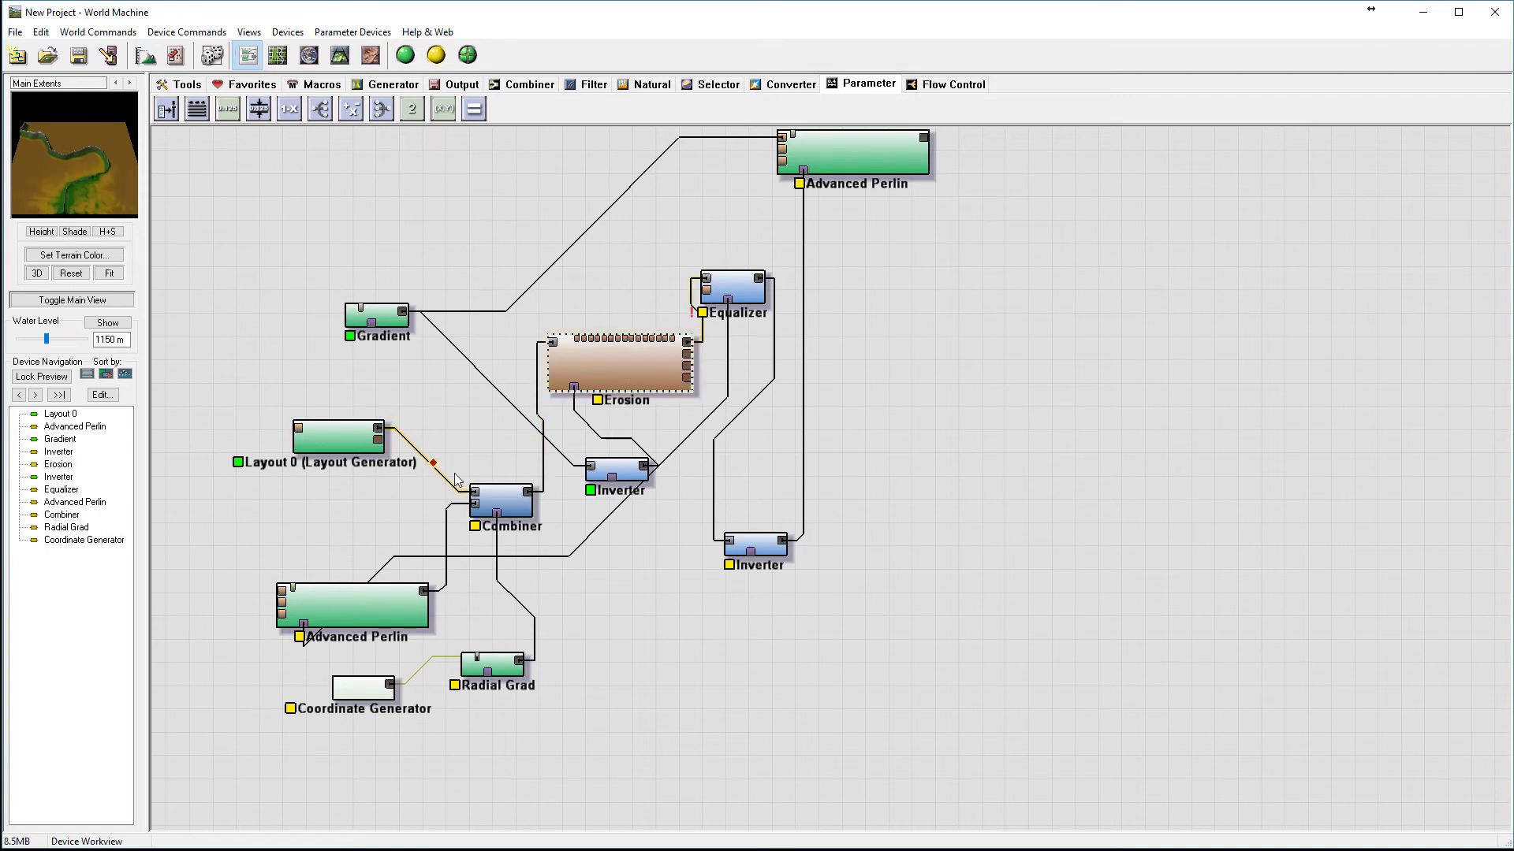
double_click(497, 503)
left_click_drag(720, 459, 739, 460)
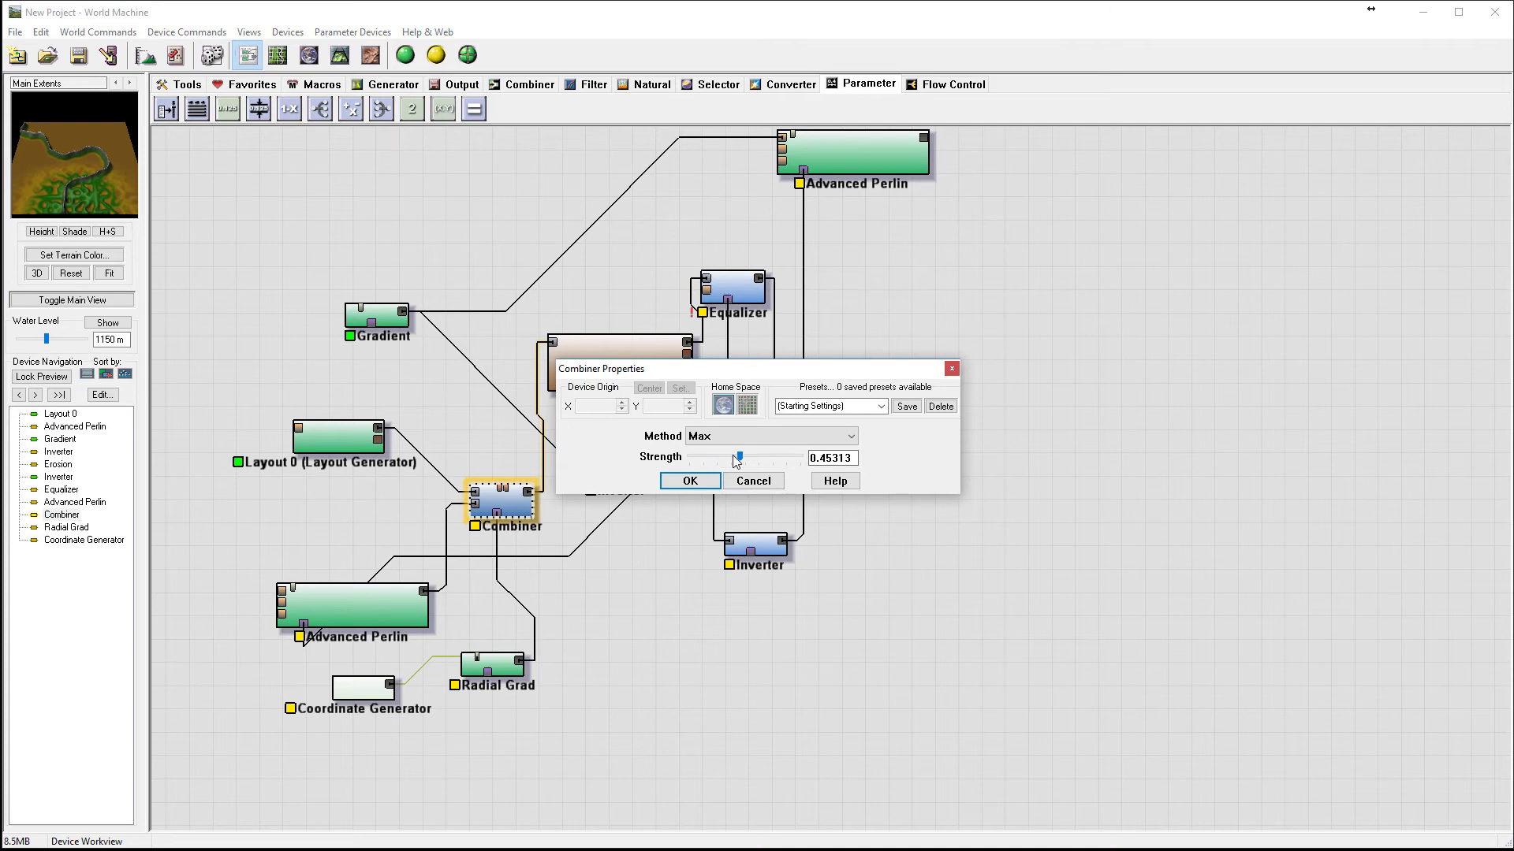
left_click(678, 478)
left_click(613, 366)
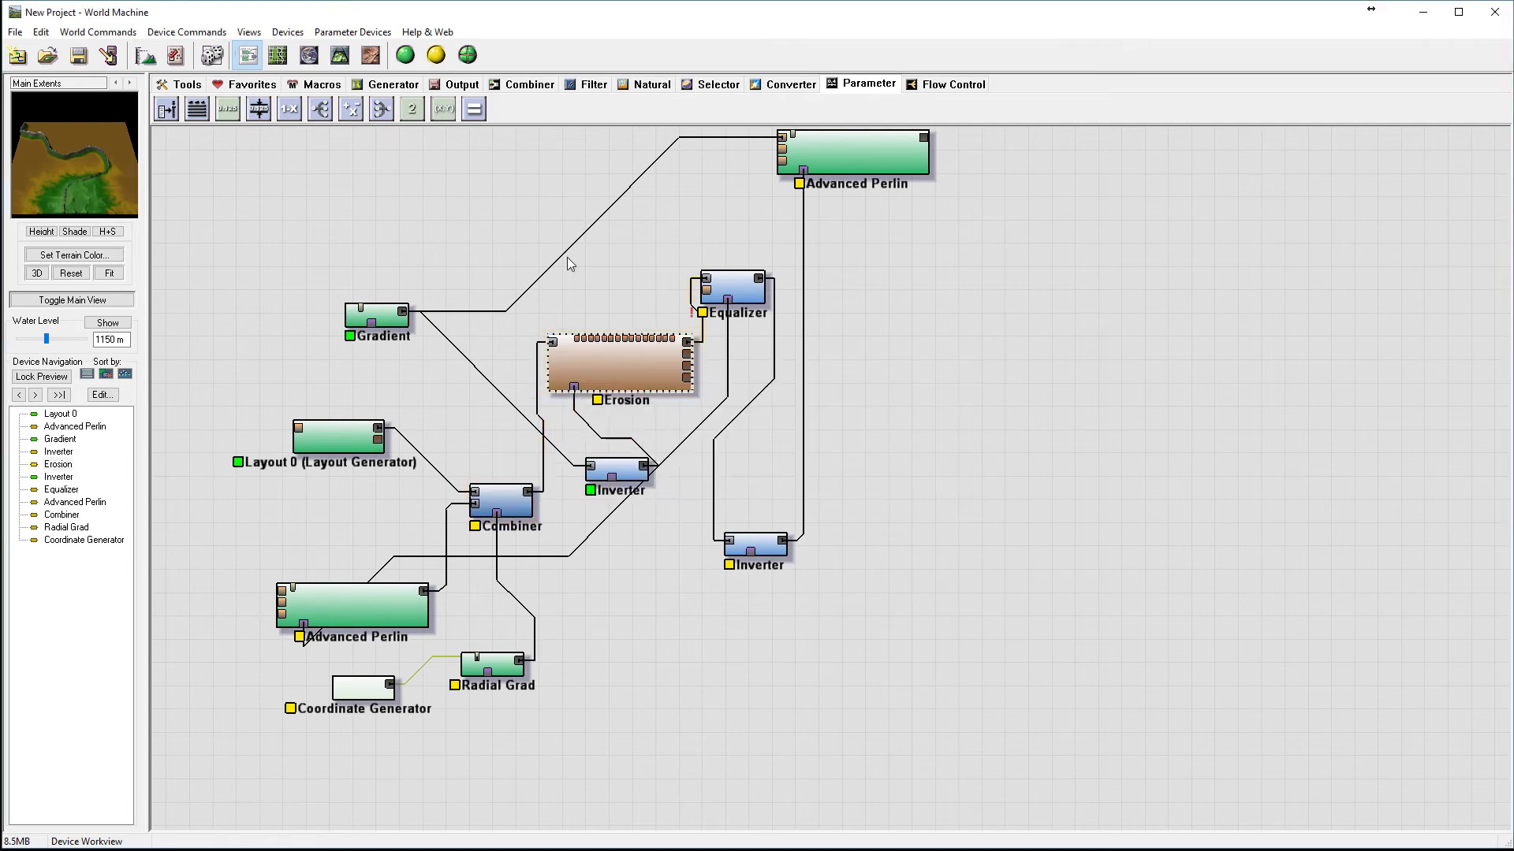
left_click(740, 301)
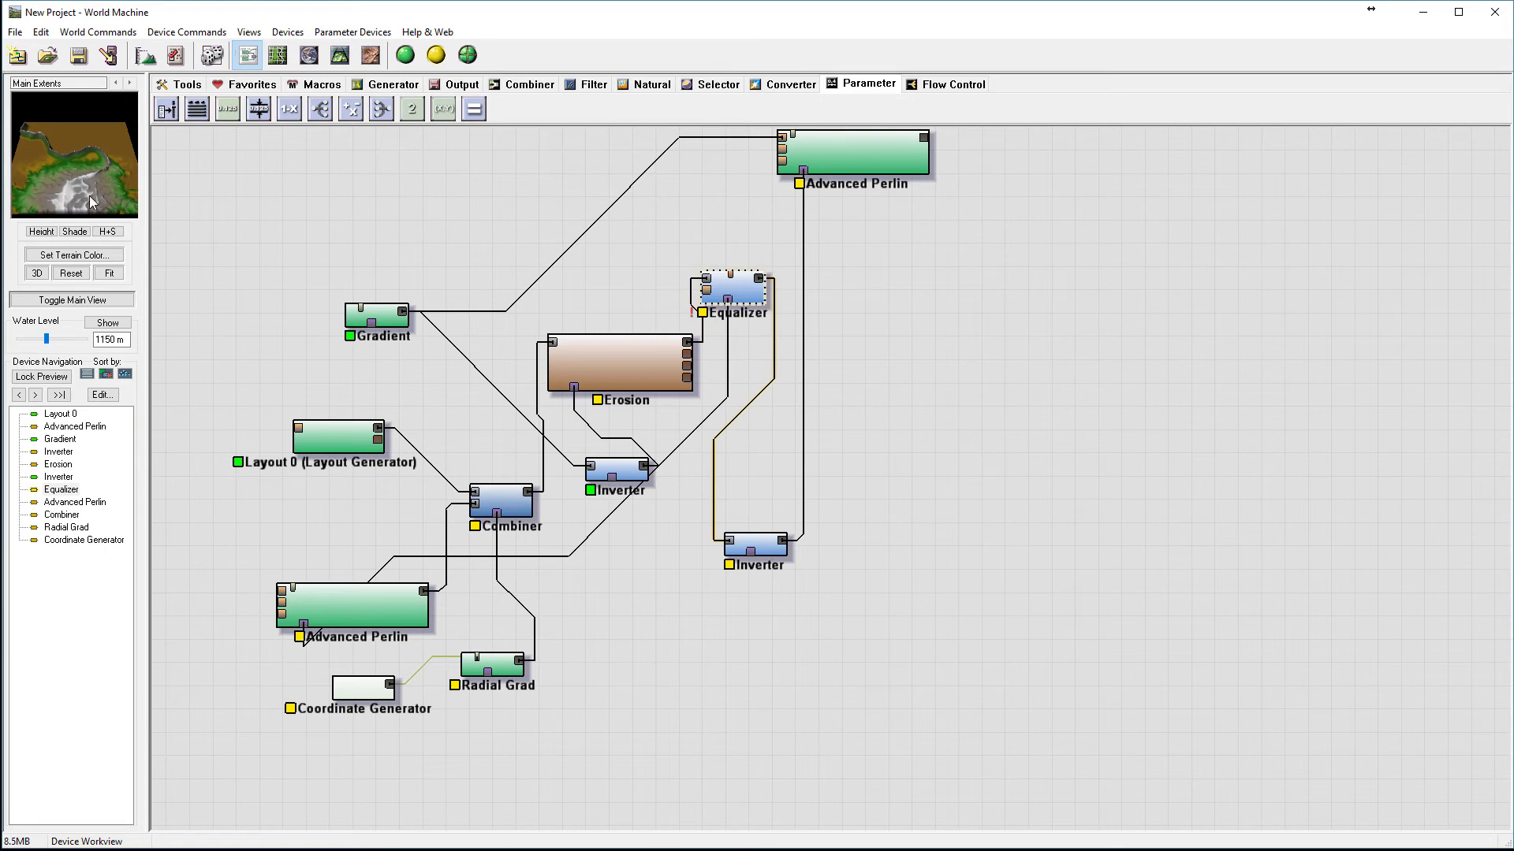
double_click(496, 492)
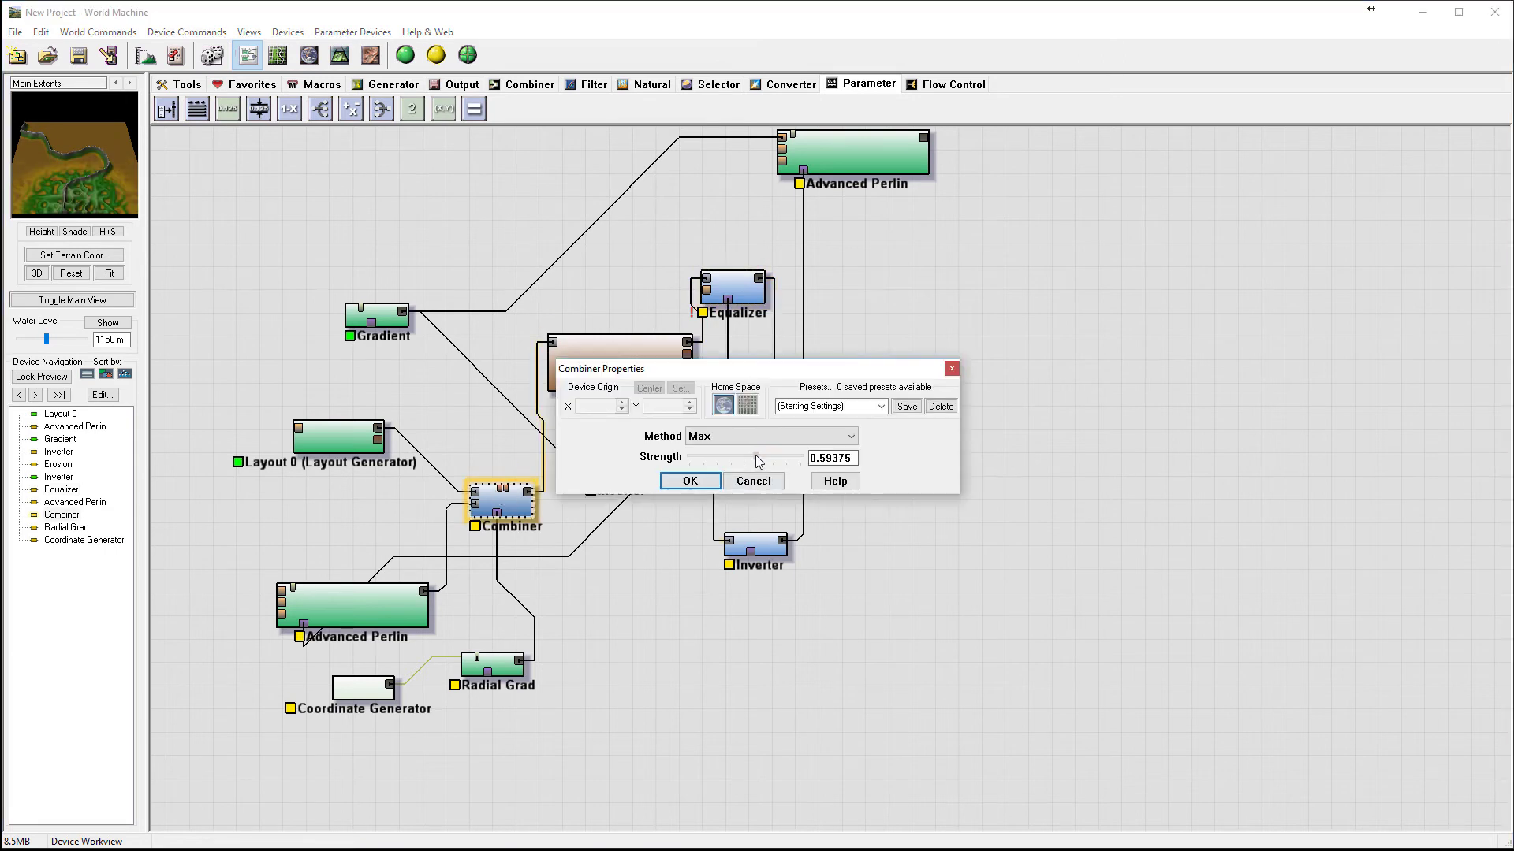
left_click_drag(753, 456, 736, 448)
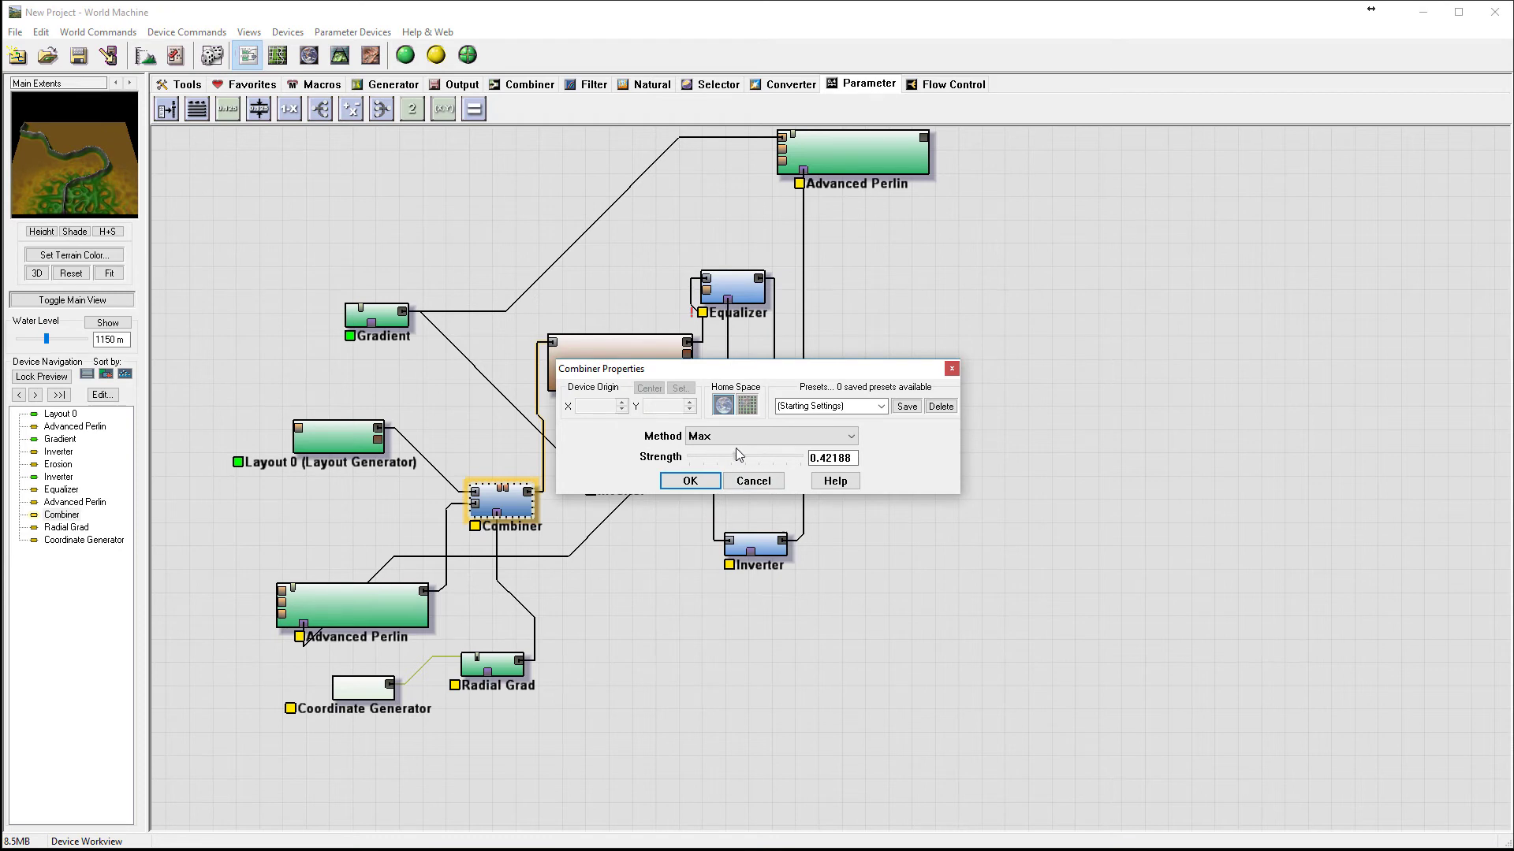
left_click(689, 481)
Enlarge the lower-left Advanced Perlin's feature scale to 2 km and preview the results.
double_click(339, 602)
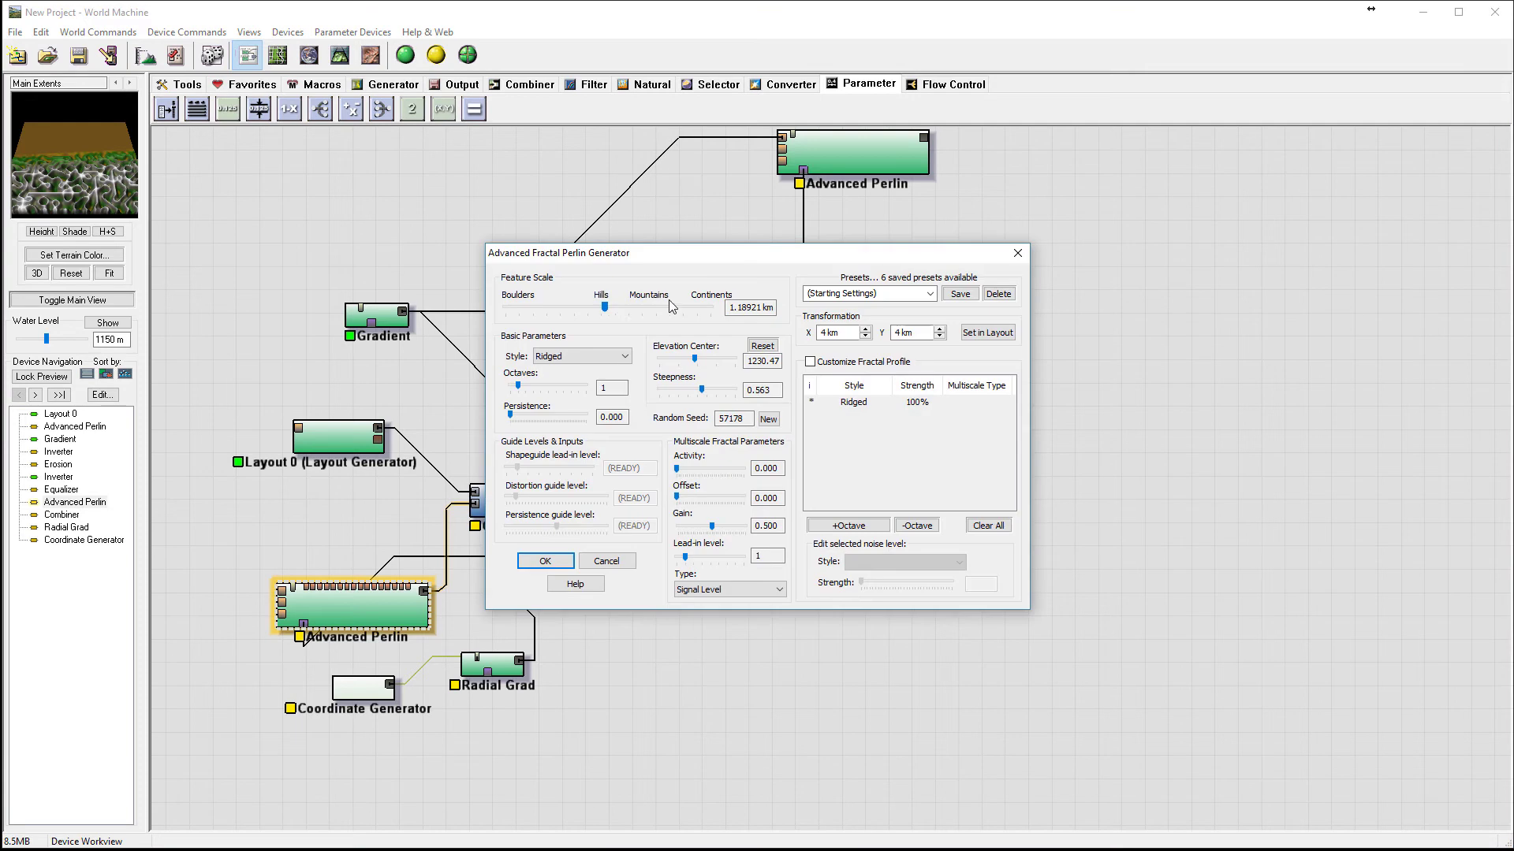
left_click_drag(605, 306, 609, 307)
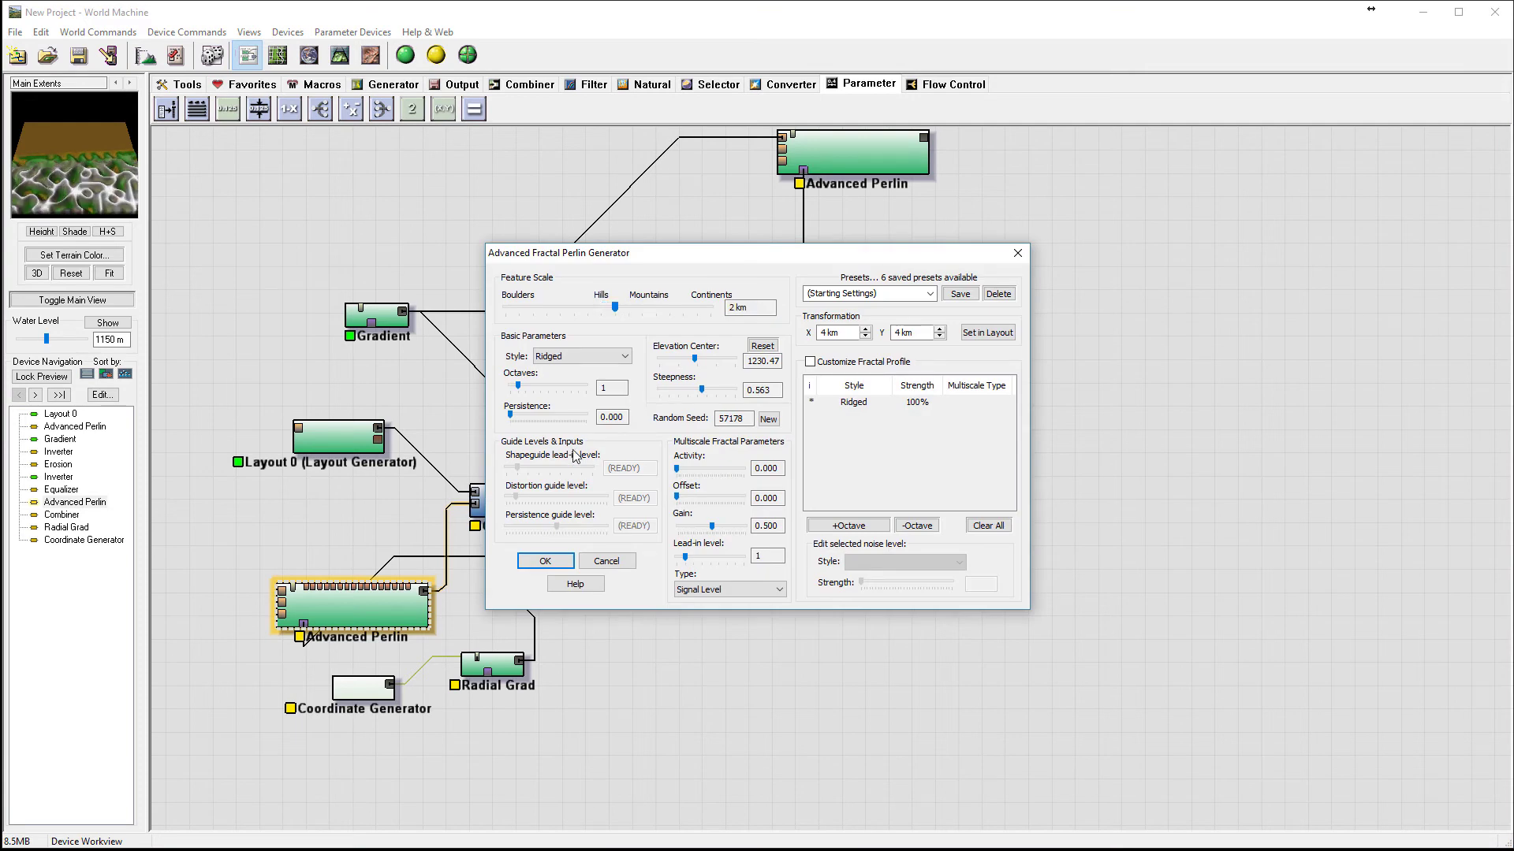
left_click(545, 560)
left_click(780, 174)
left_click(740, 284)
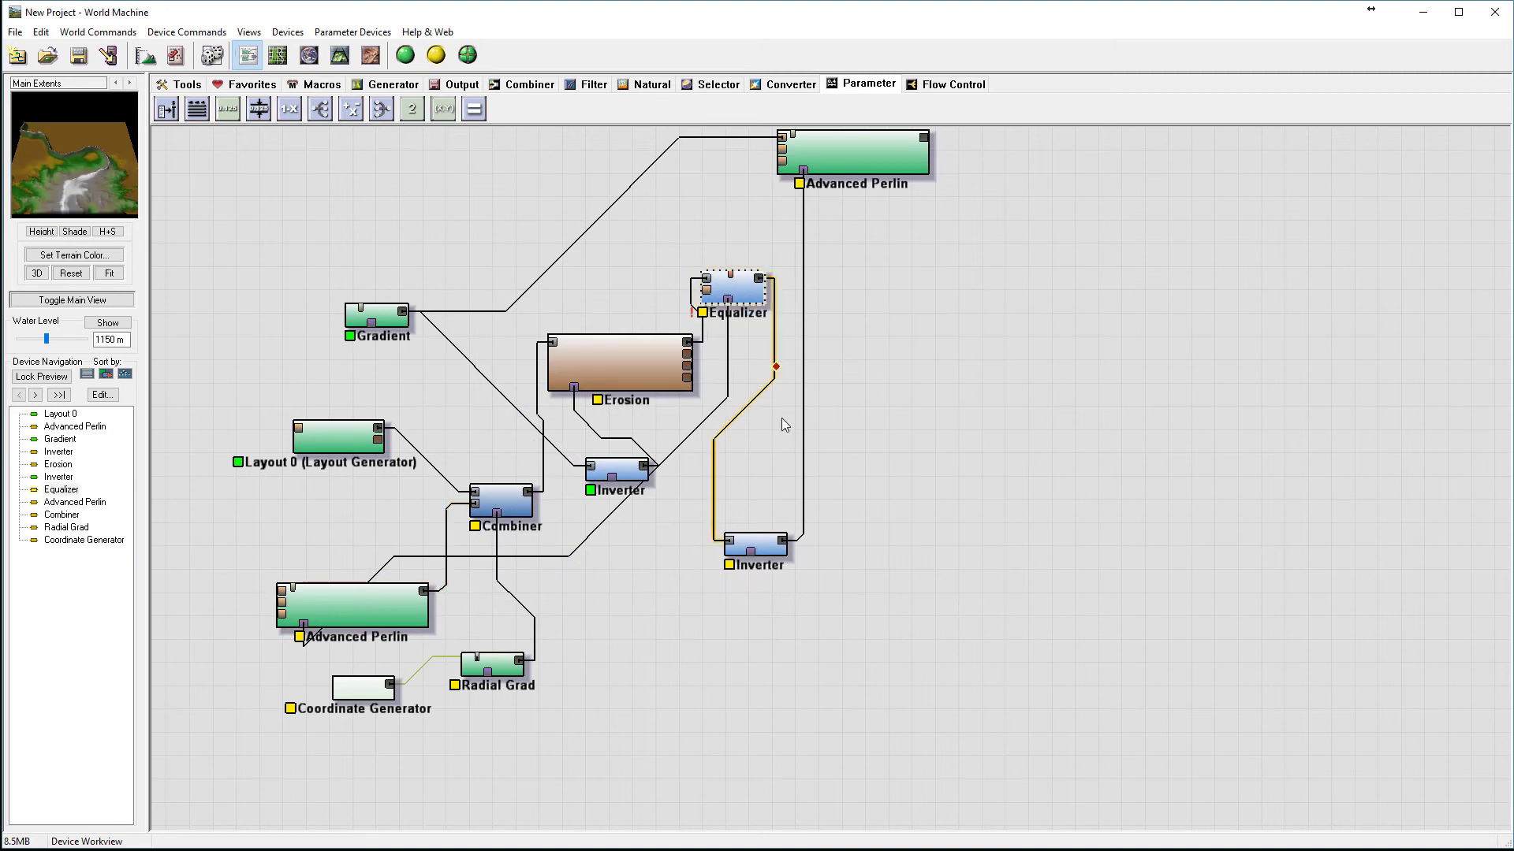
left_click(837, 145)
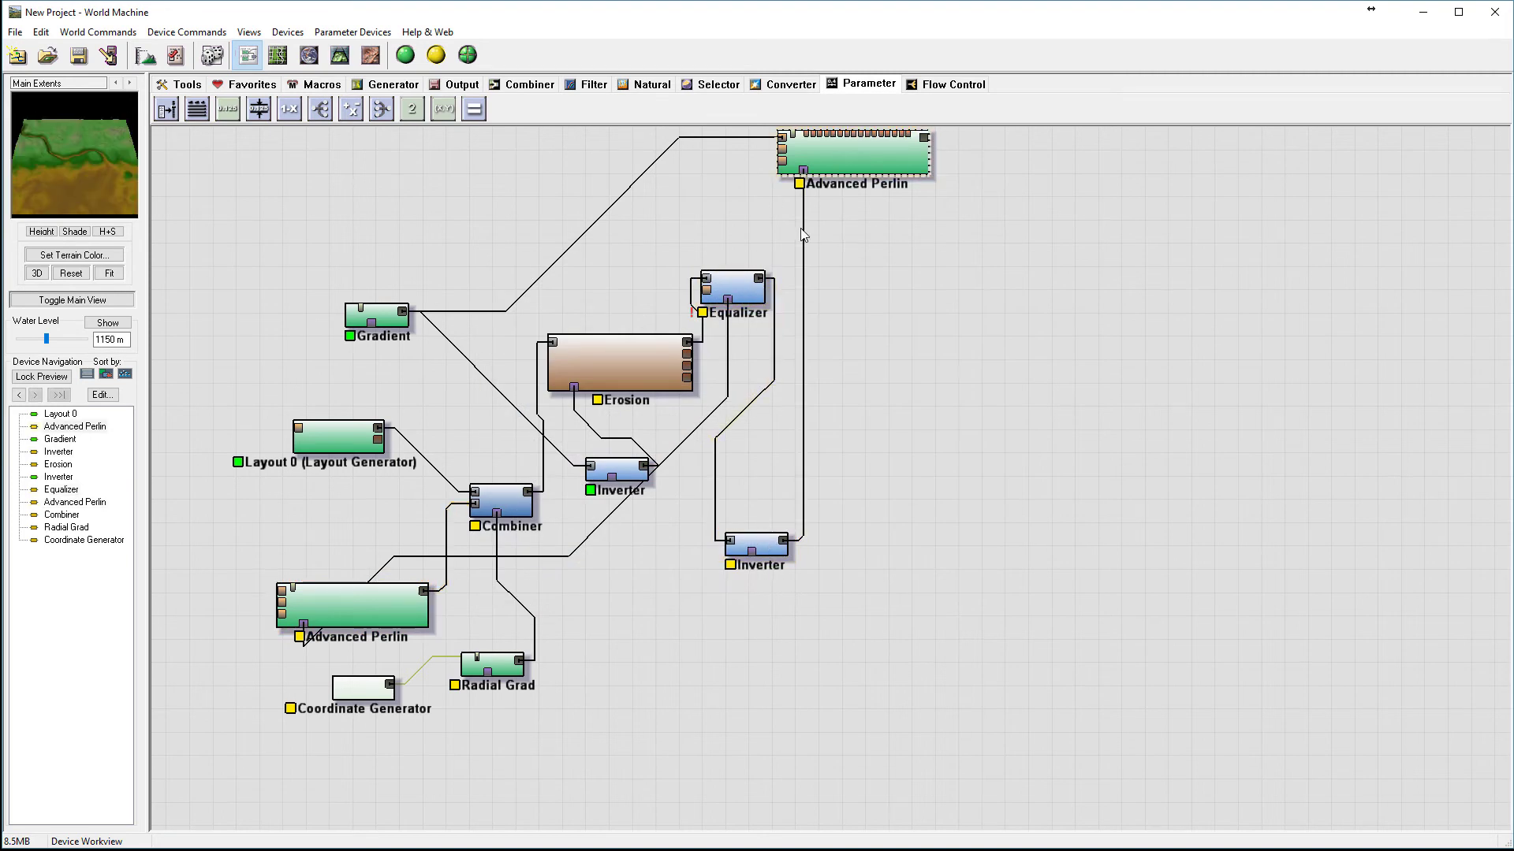
Build the terrain at full detail and orbit it in the 3D view.
left_click(756, 544)
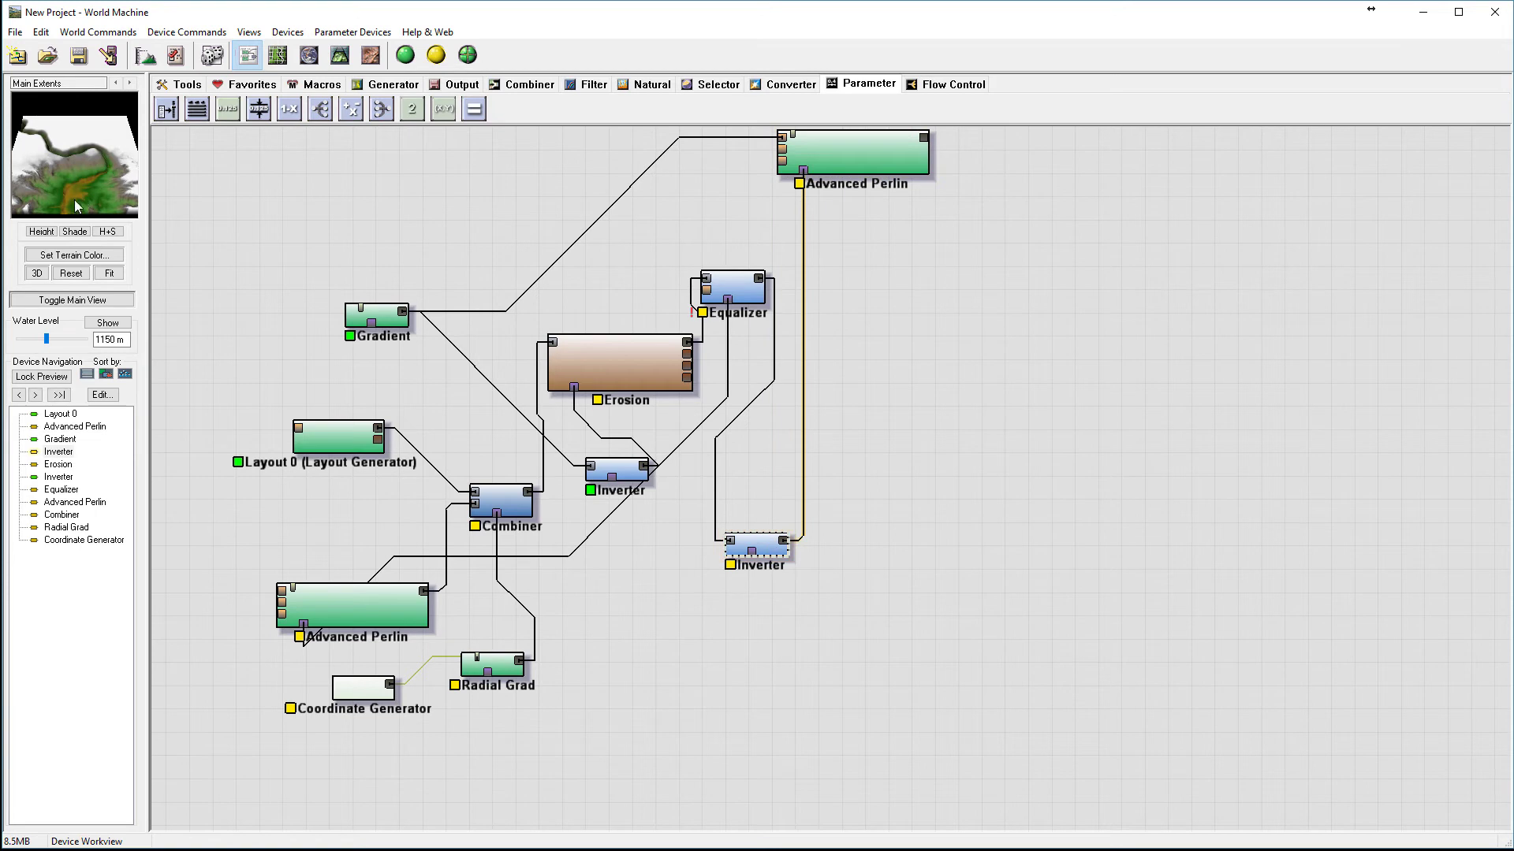
left_click(340, 54)
left_click(468, 55)
left_click_drag(872, 500, 960, 564)
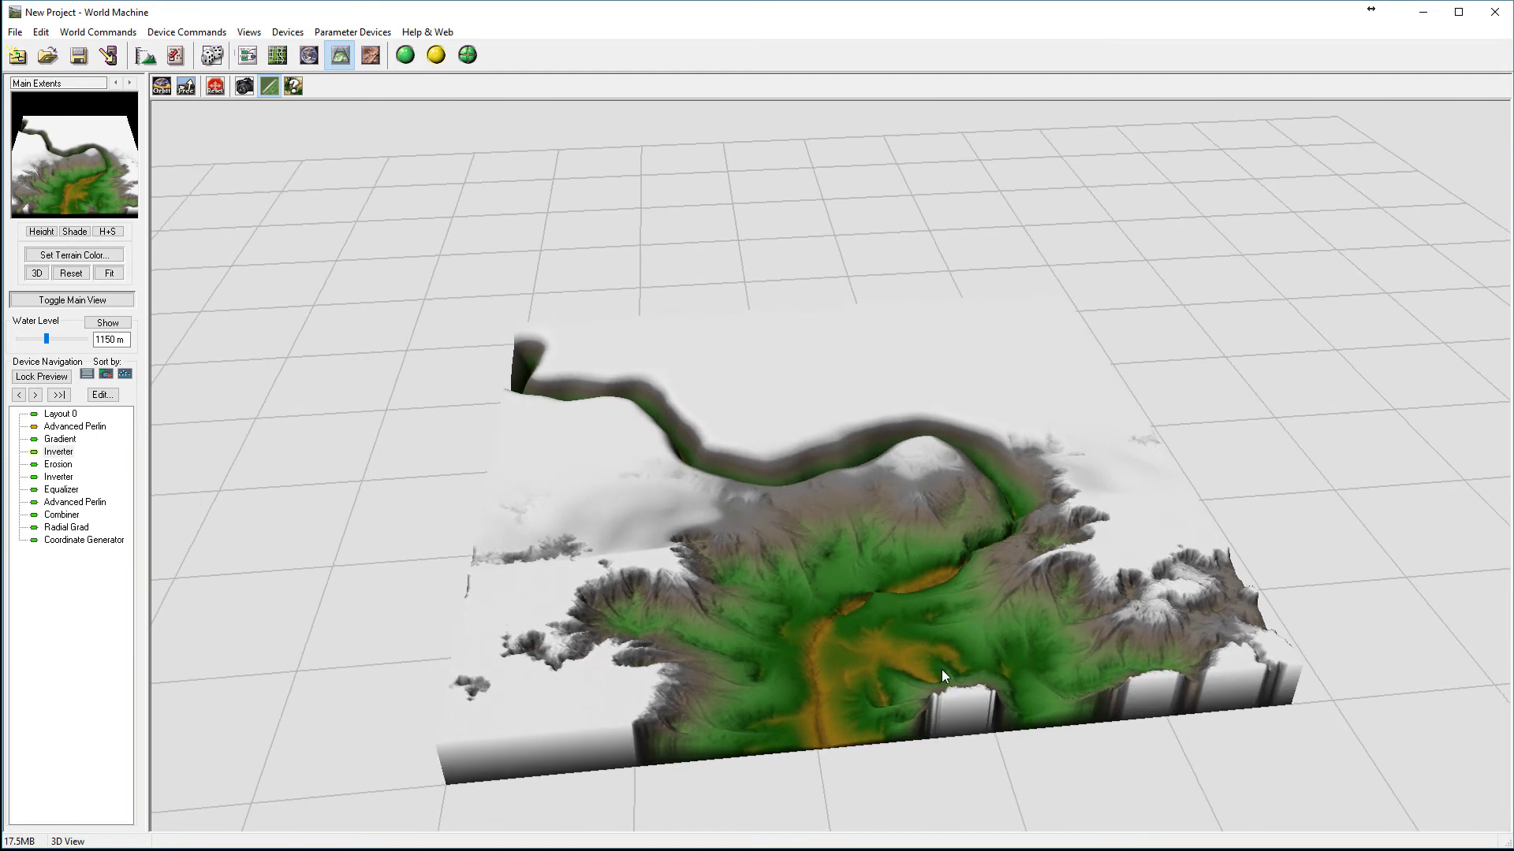
Shift the top Advanced Perlin node slightly right, then re-inspect the river valley in 3D.
left_click(247, 55)
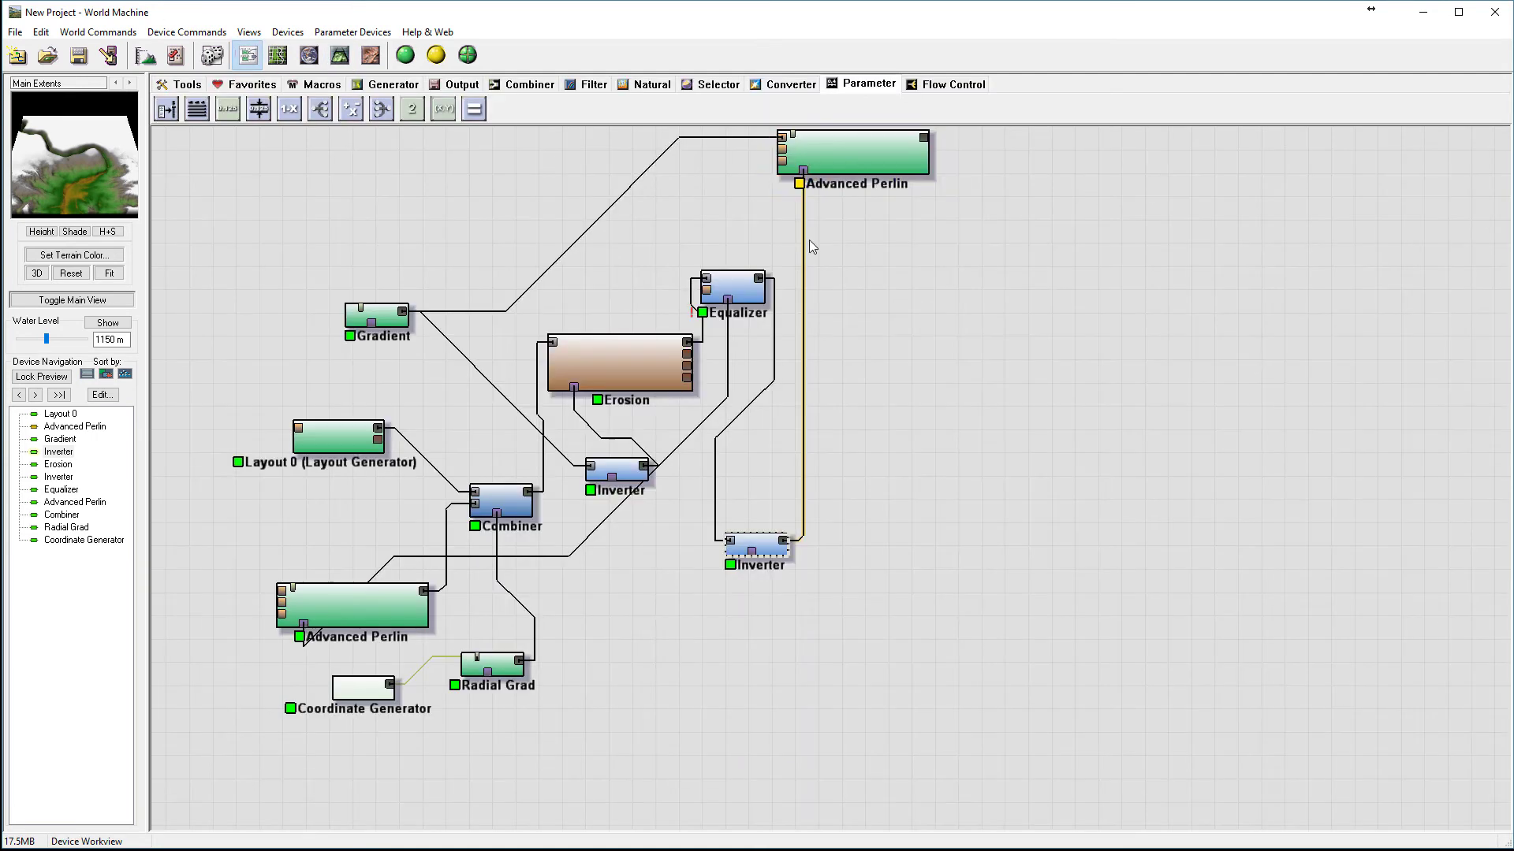
left_click_drag(858, 165, 896, 164)
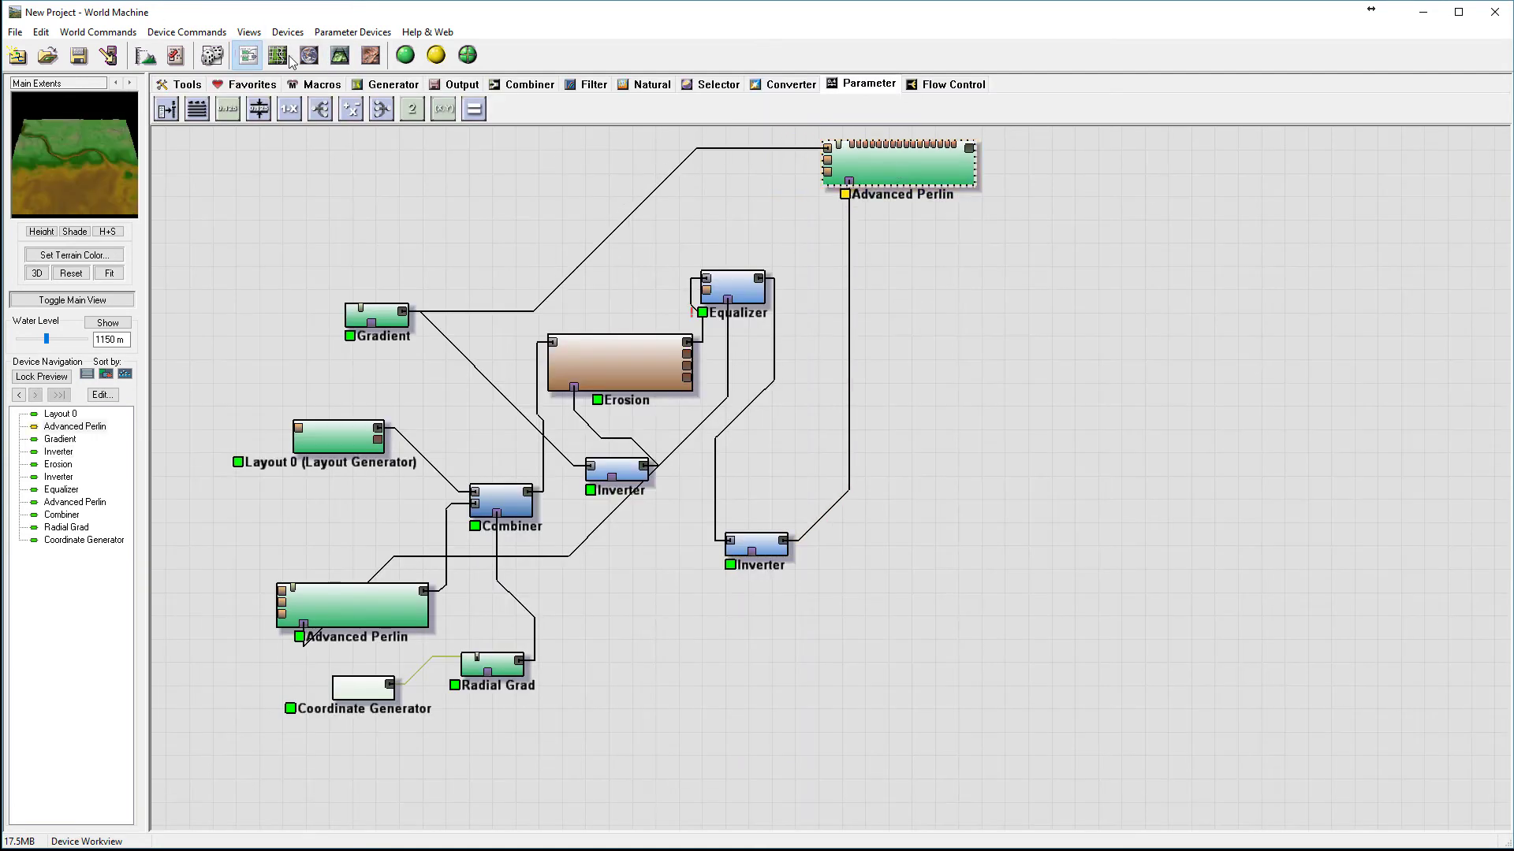
left_click(340, 54)
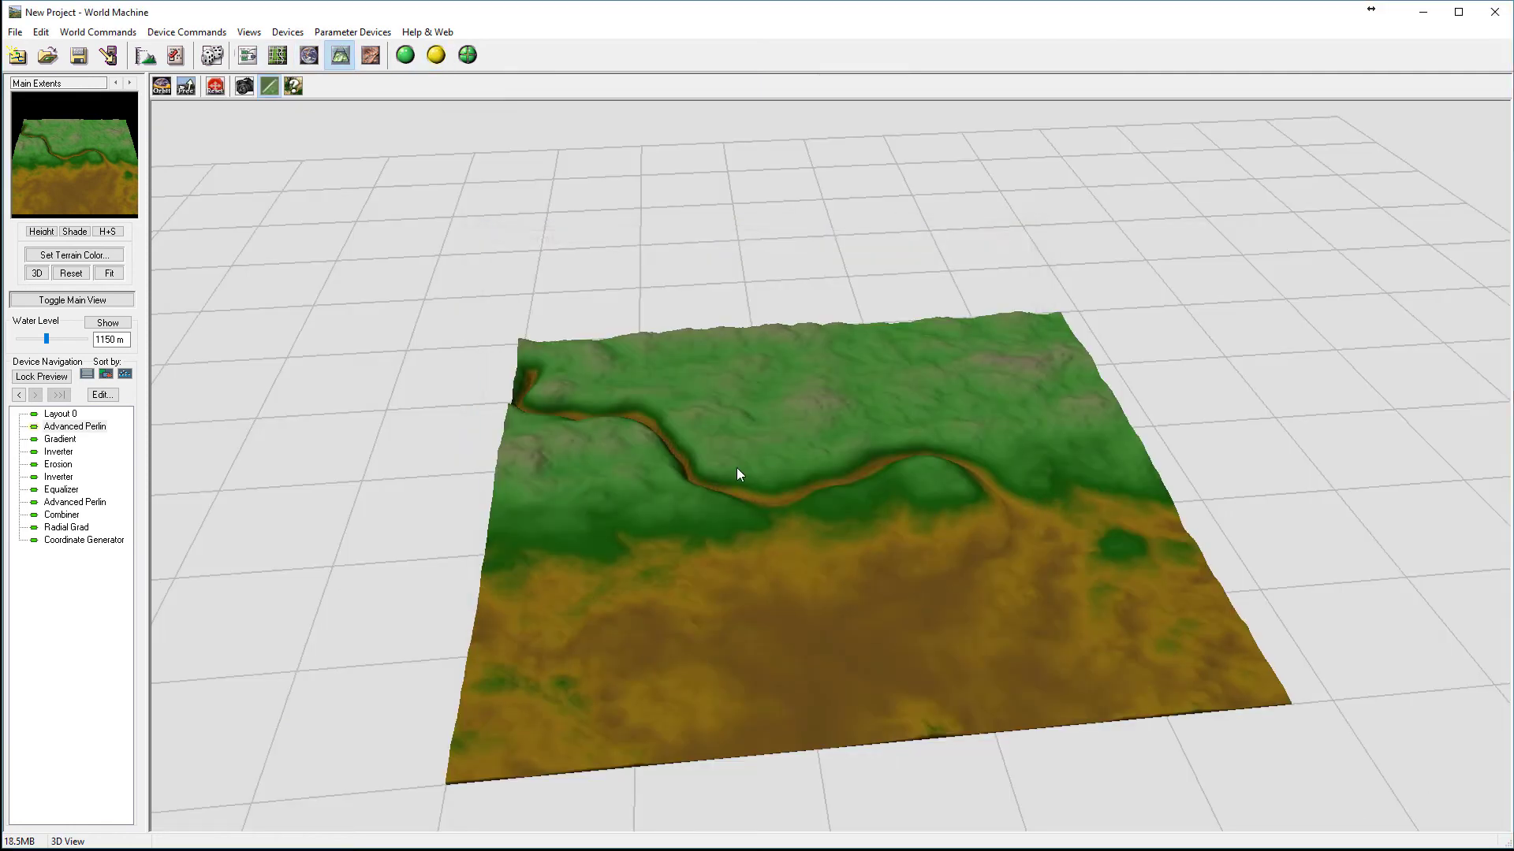
left_click_drag(751, 486, 859, 403)
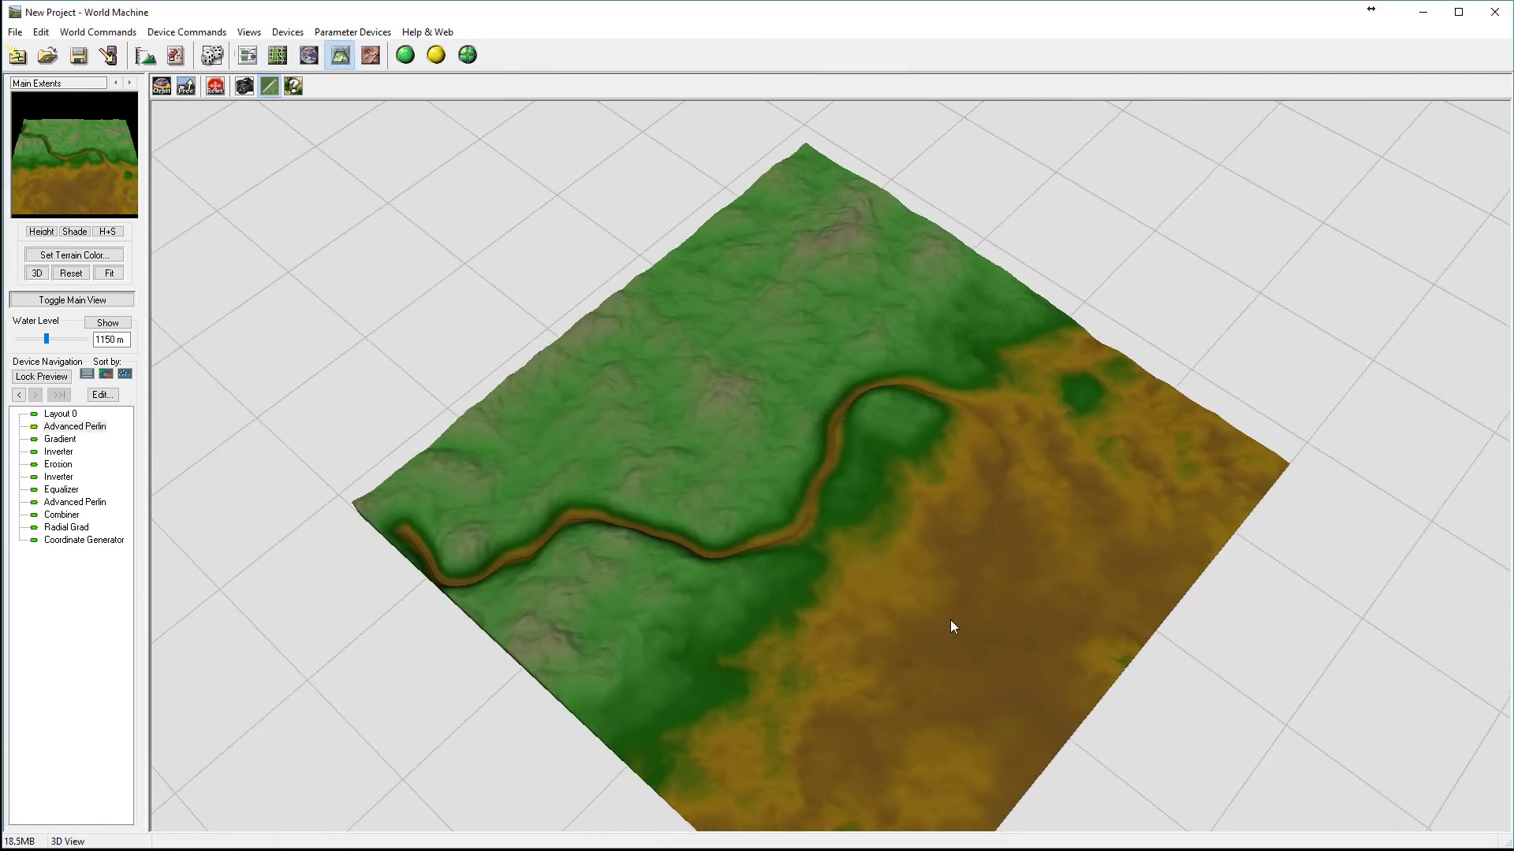
left_click_drag(1029, 424, 982, 685)
left_click_drag(1002, 517, 973, 490)
Place a new Erosion node at upper right and delete the accidental extra copy.
left_click(247, 54)
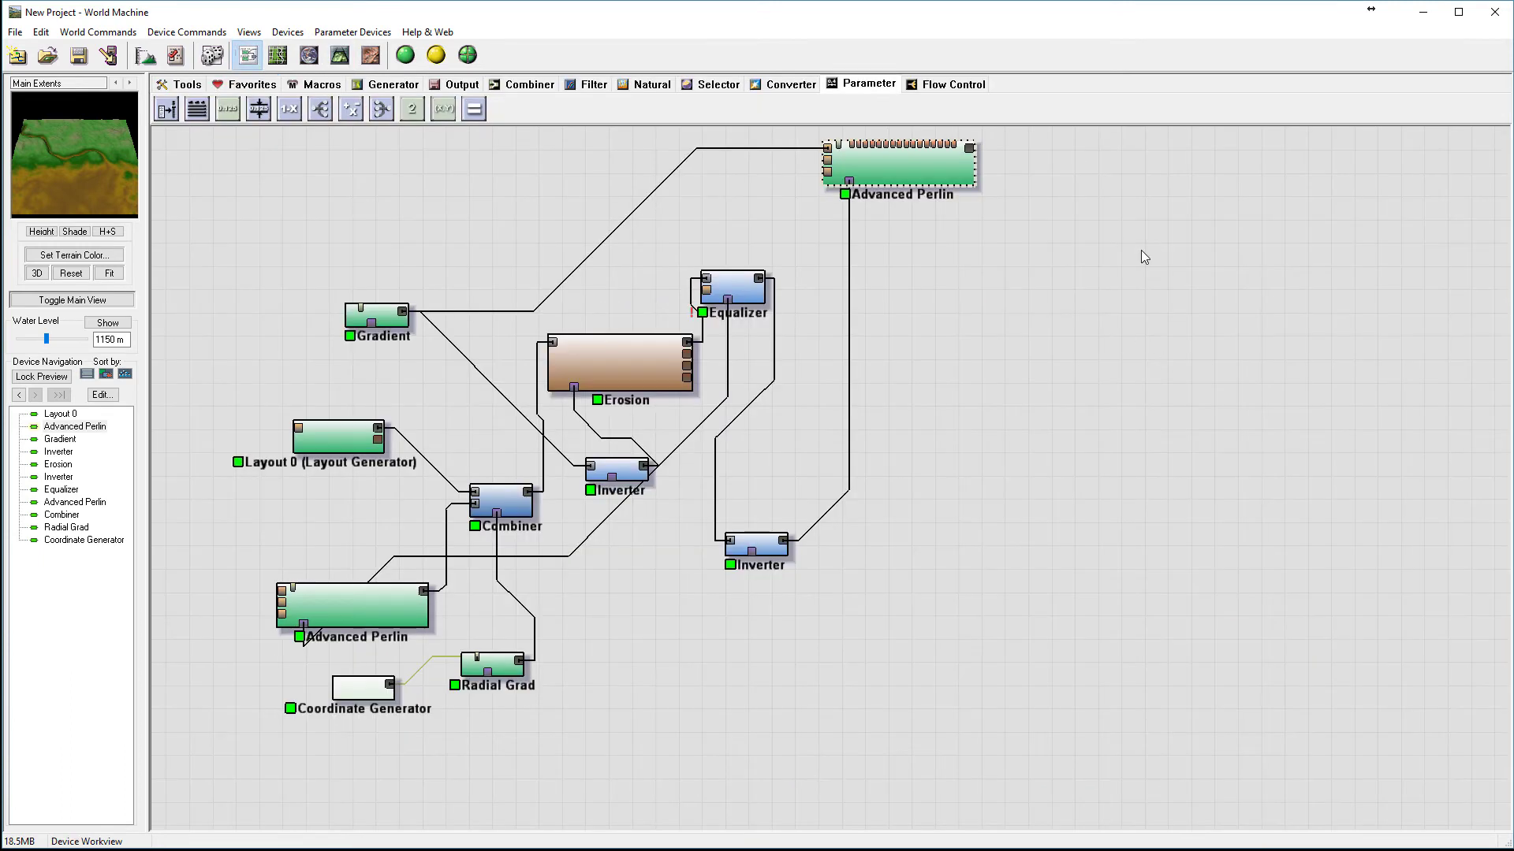
right_click_drag(1142, 253, 1104, 341)
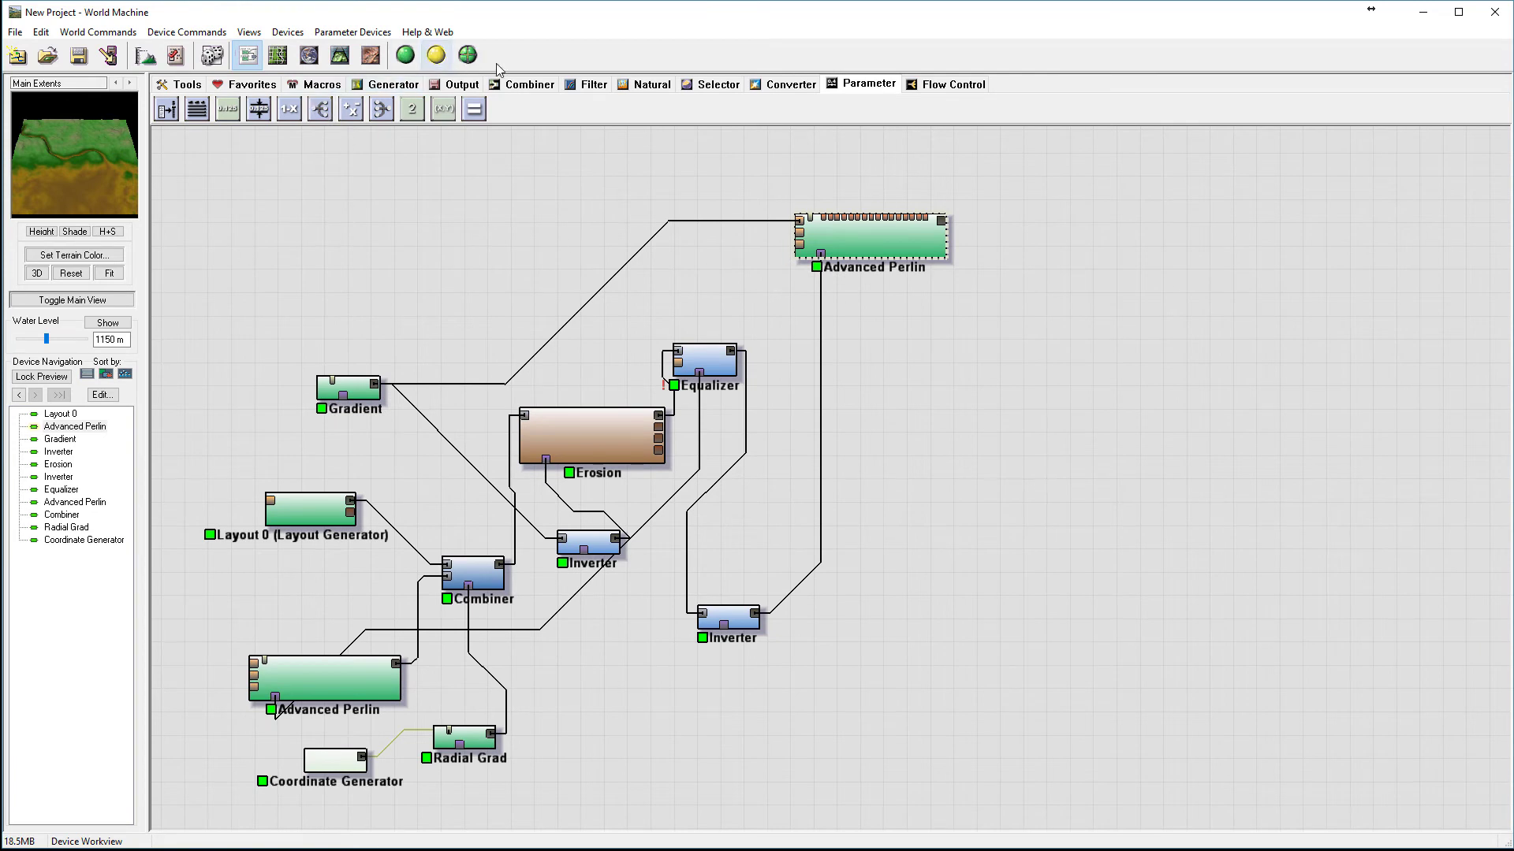
left_click(643, 85)
left_click(166, 111)
left_click(1123, 258)
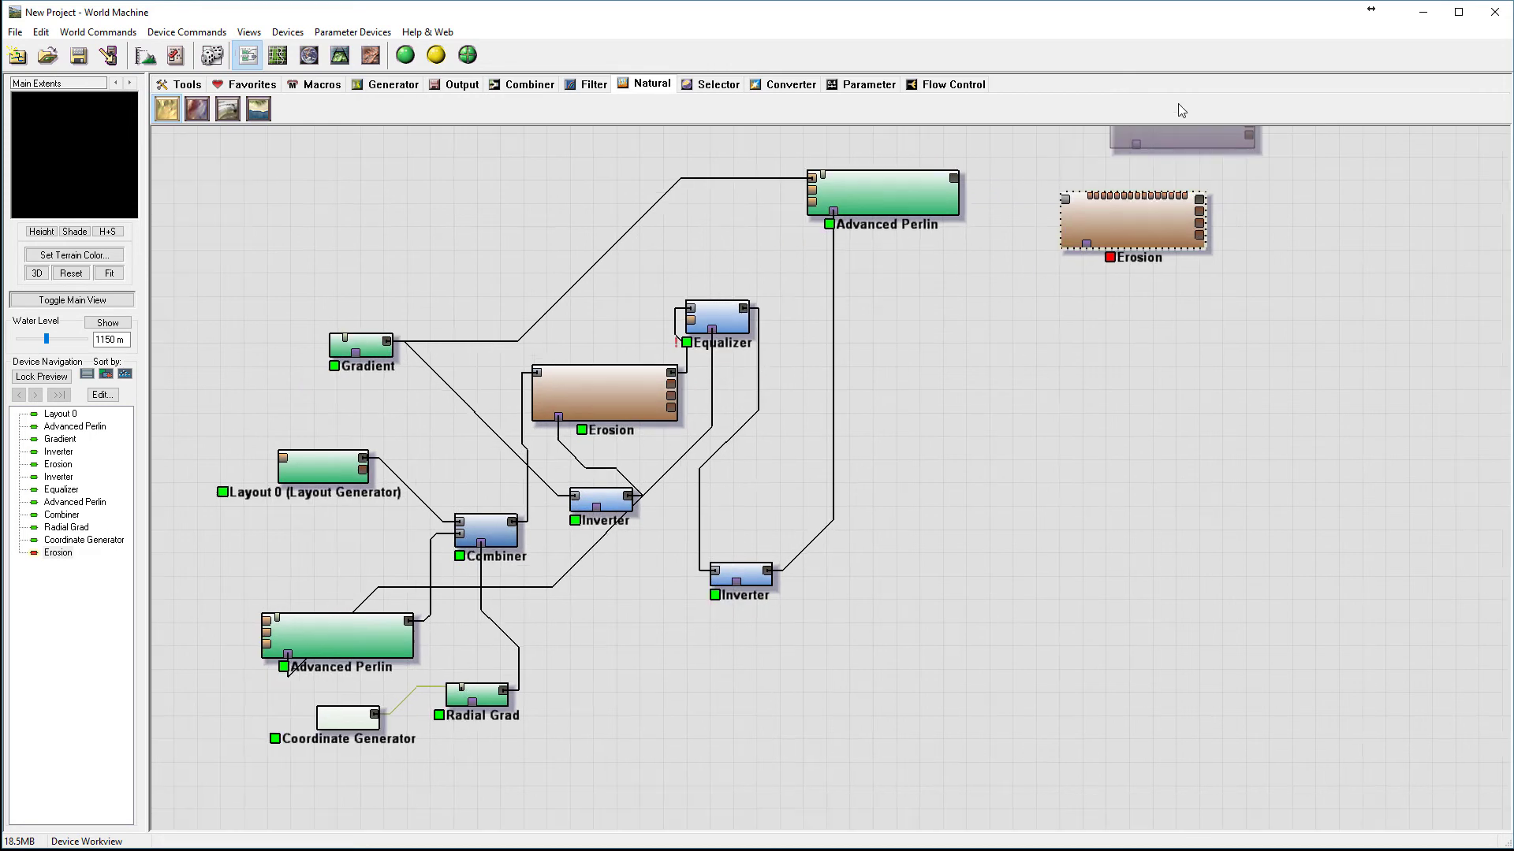
left_click(932, 518)
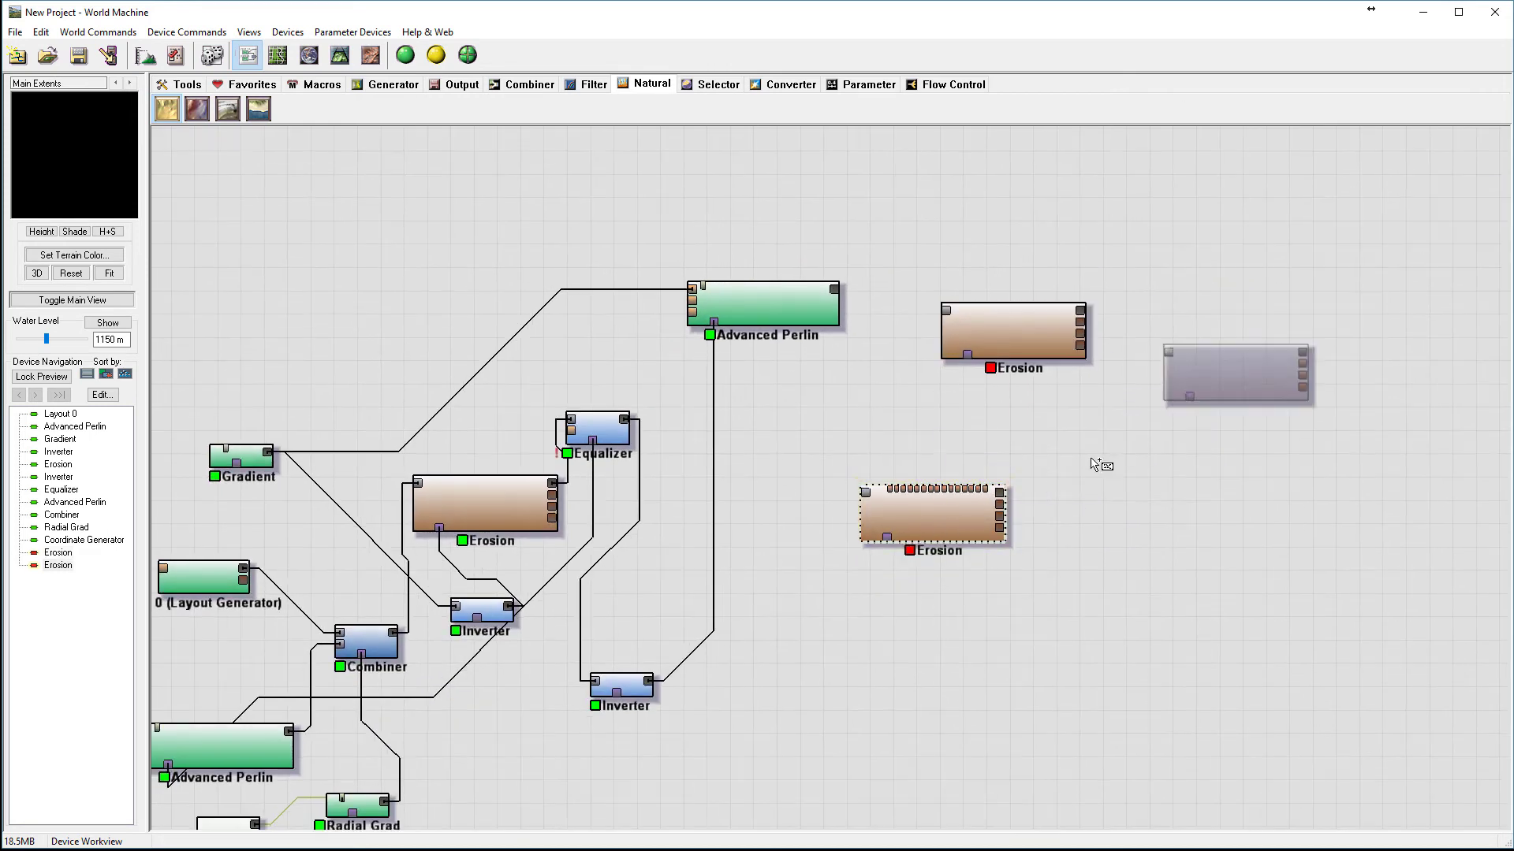
key("Escape")
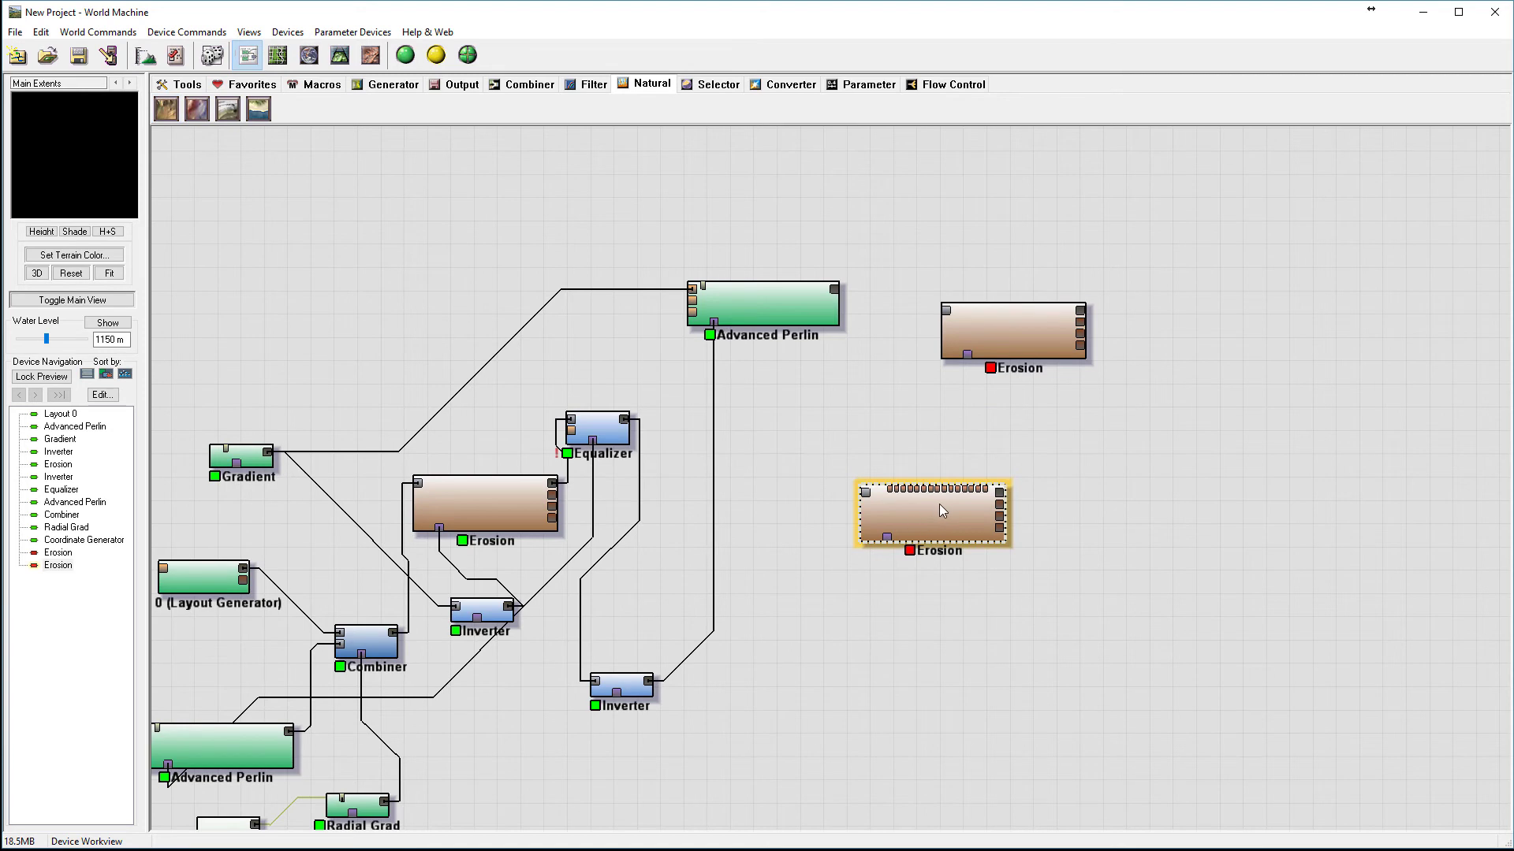
key("Delete")
left_click(796, 470)
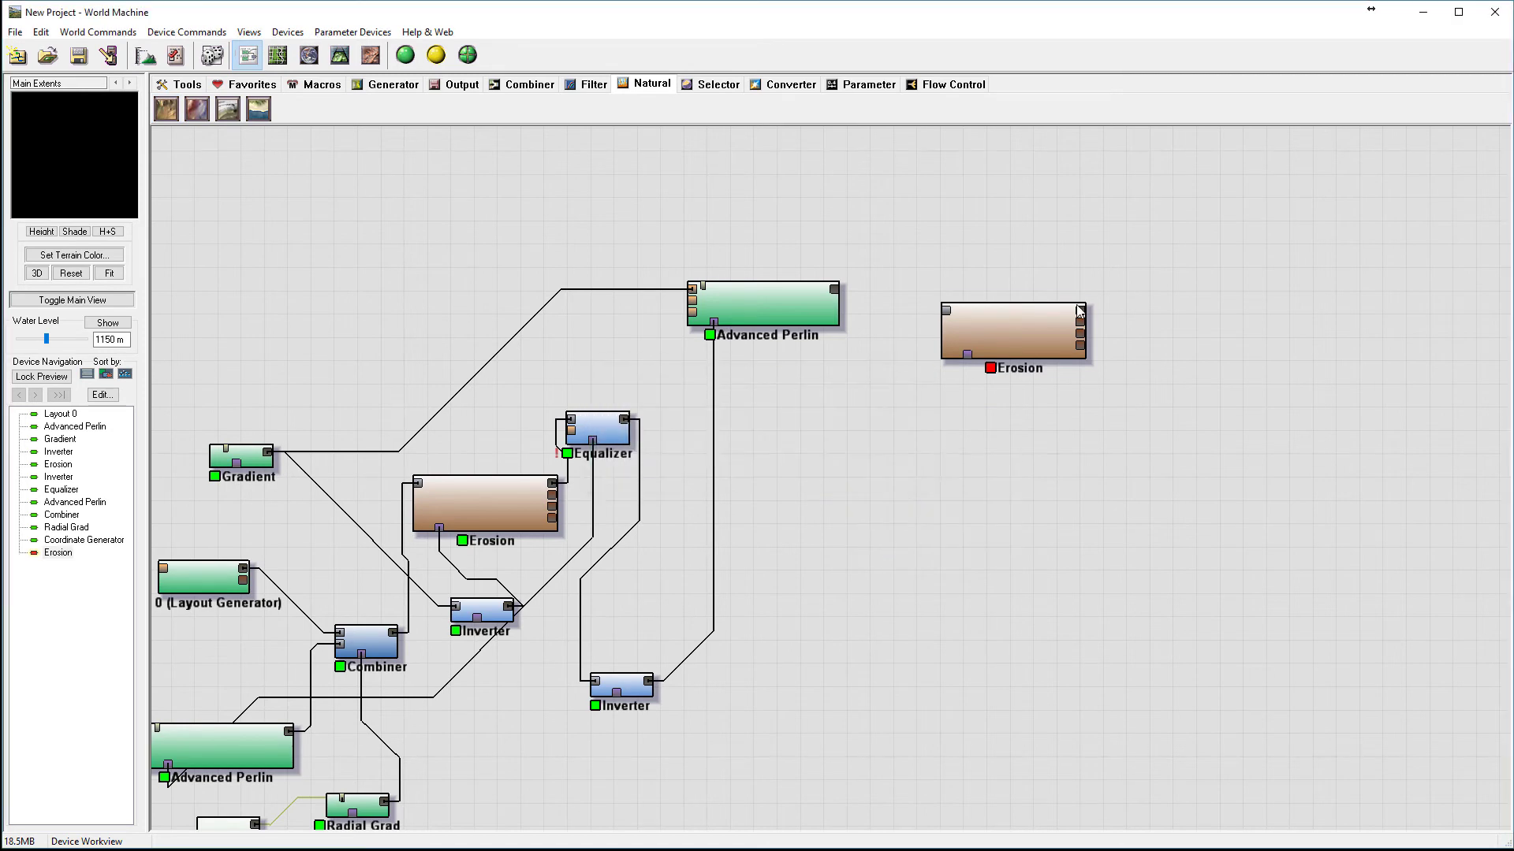
Move the Erosion node into position and feed it the top Advanced Perlin's output.
left_click_drag(1012, 337, 1015, 302)
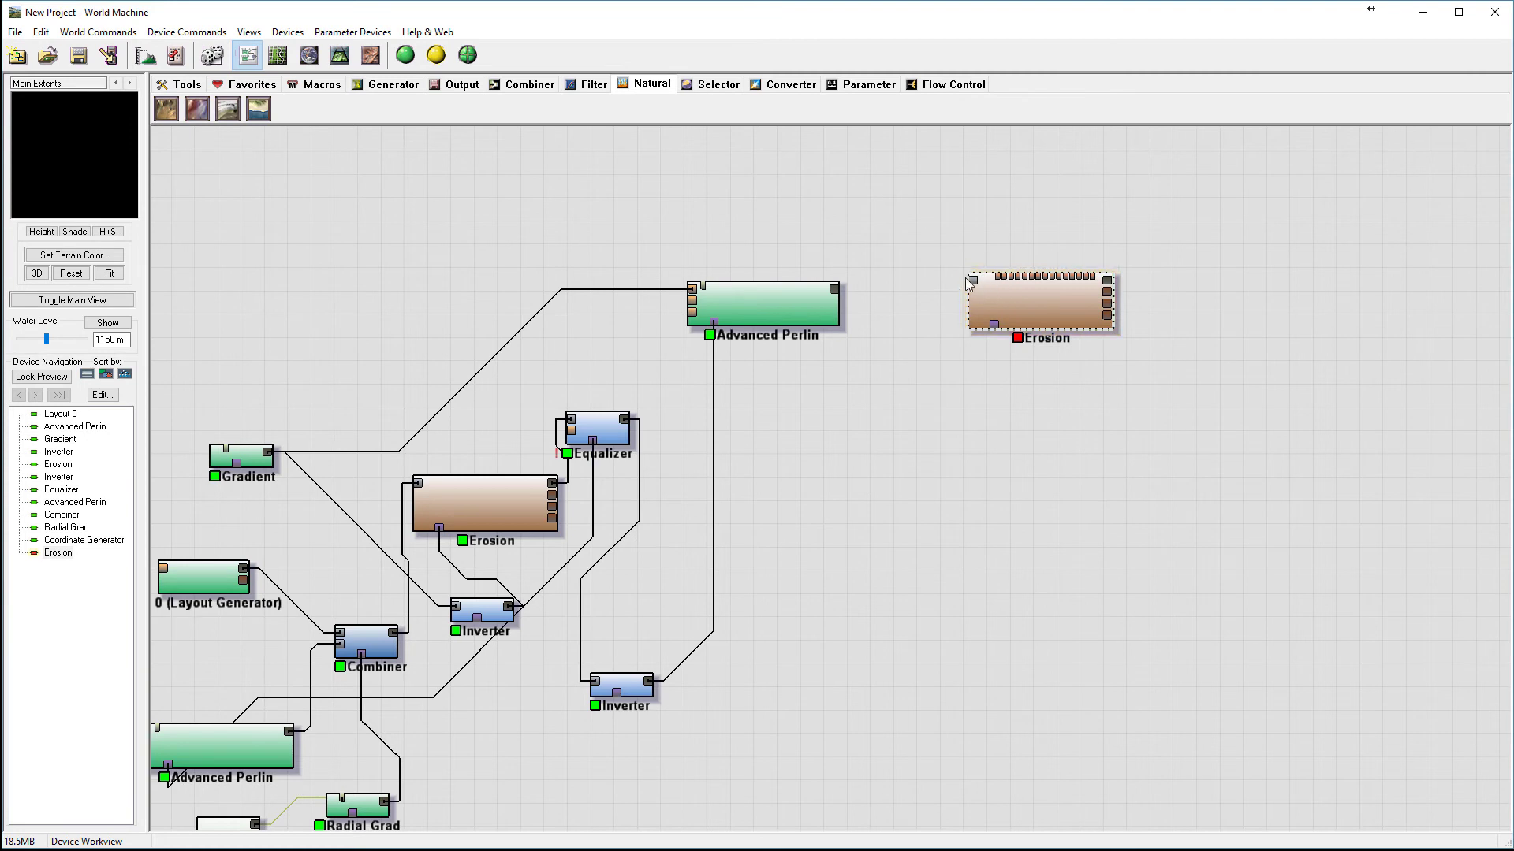
left_click_drag(973, 280, 838, 290)
left_click(1033, 313)
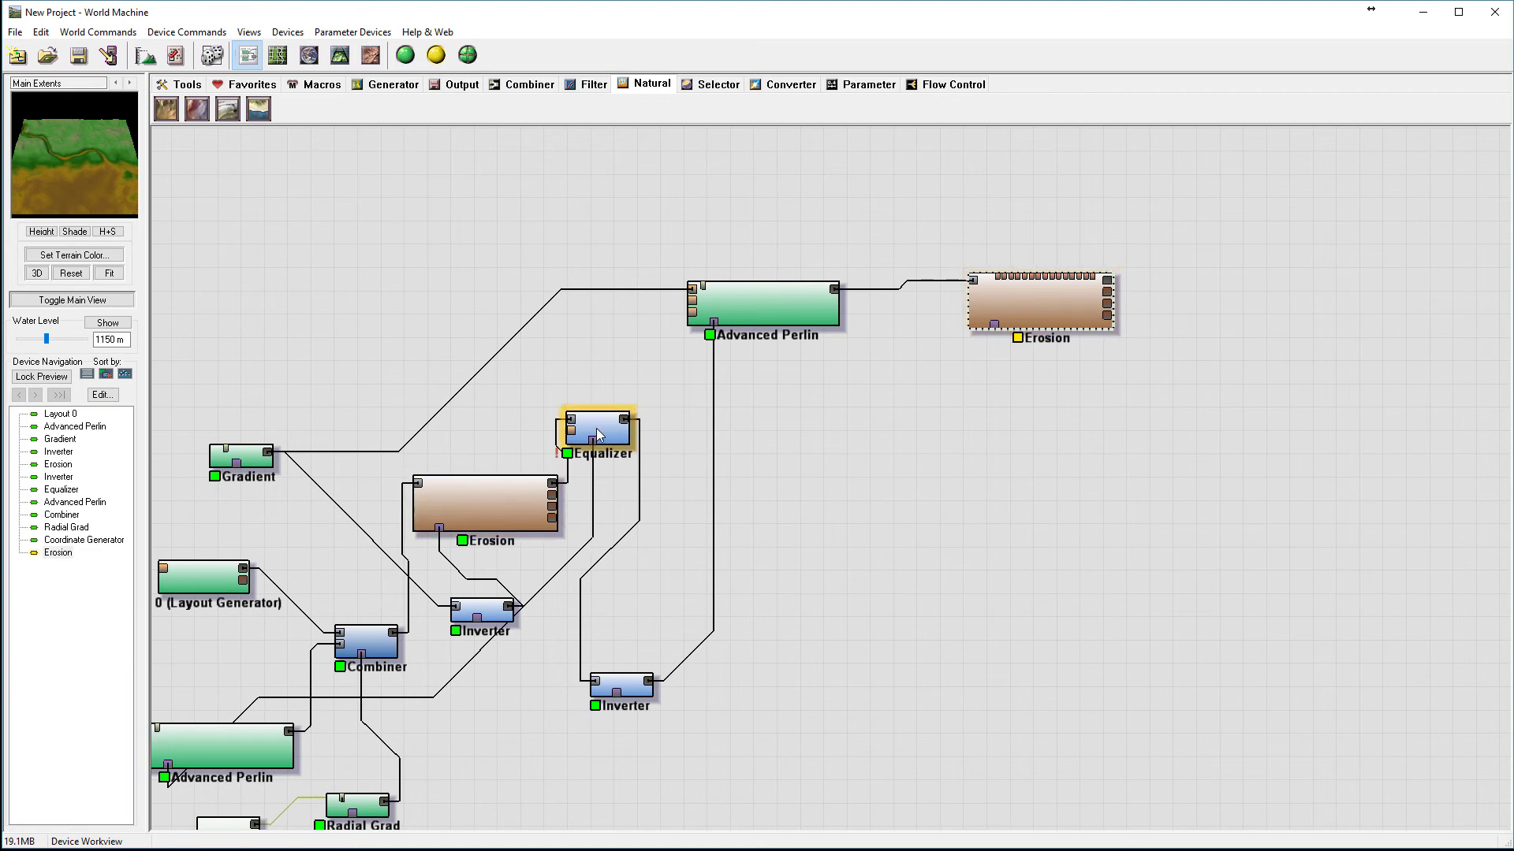
left_click_drag(648, 681, 867, 529)
Add a Blur node below the new Erosion, taking the lower Inverter's output.
left_click(585, 86)
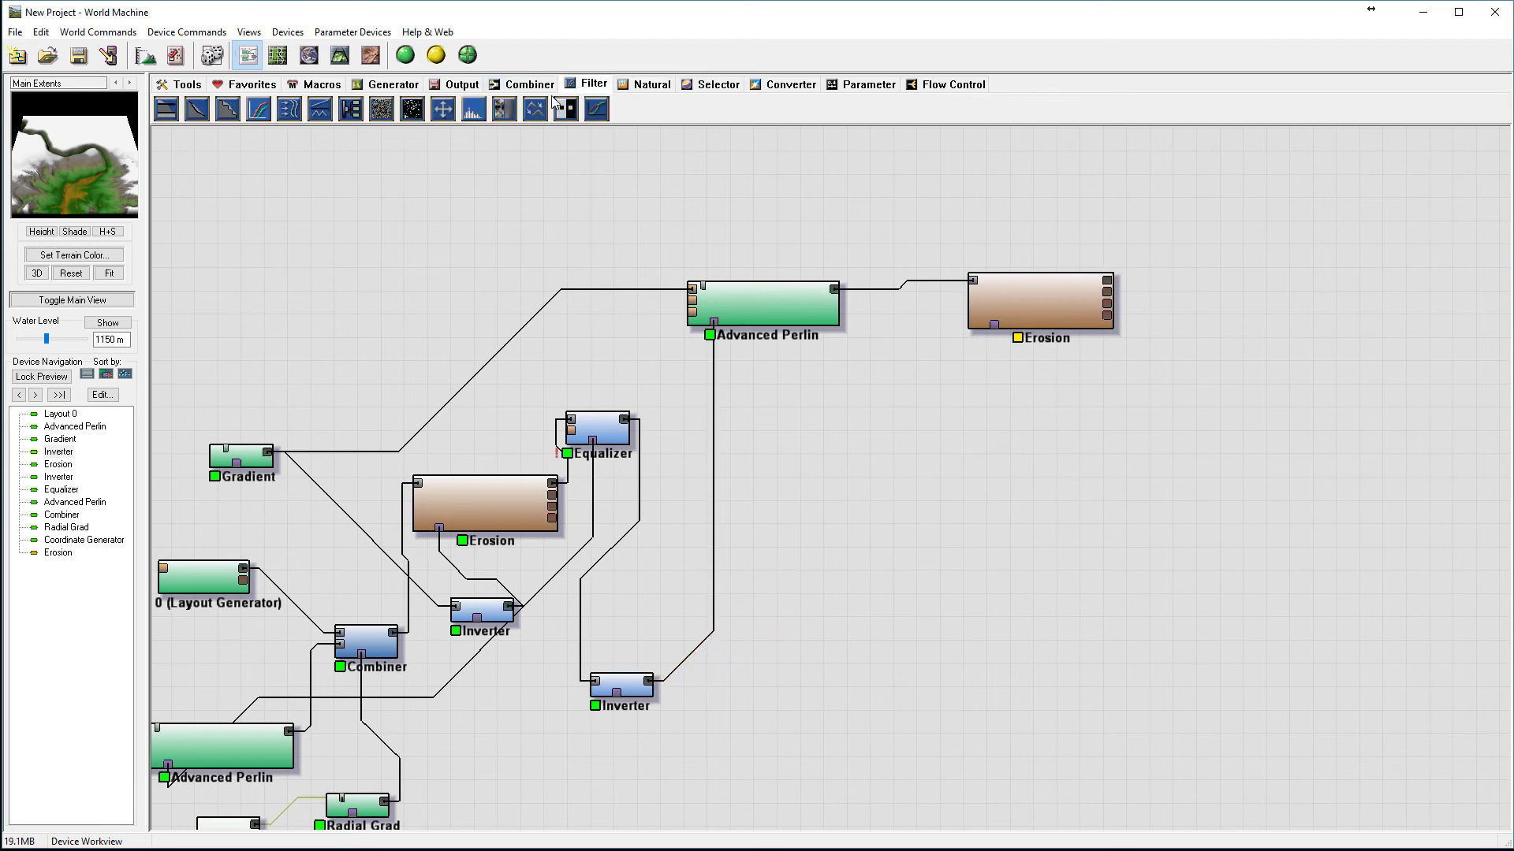
left_click(504, 110)
left_click(859, 628)
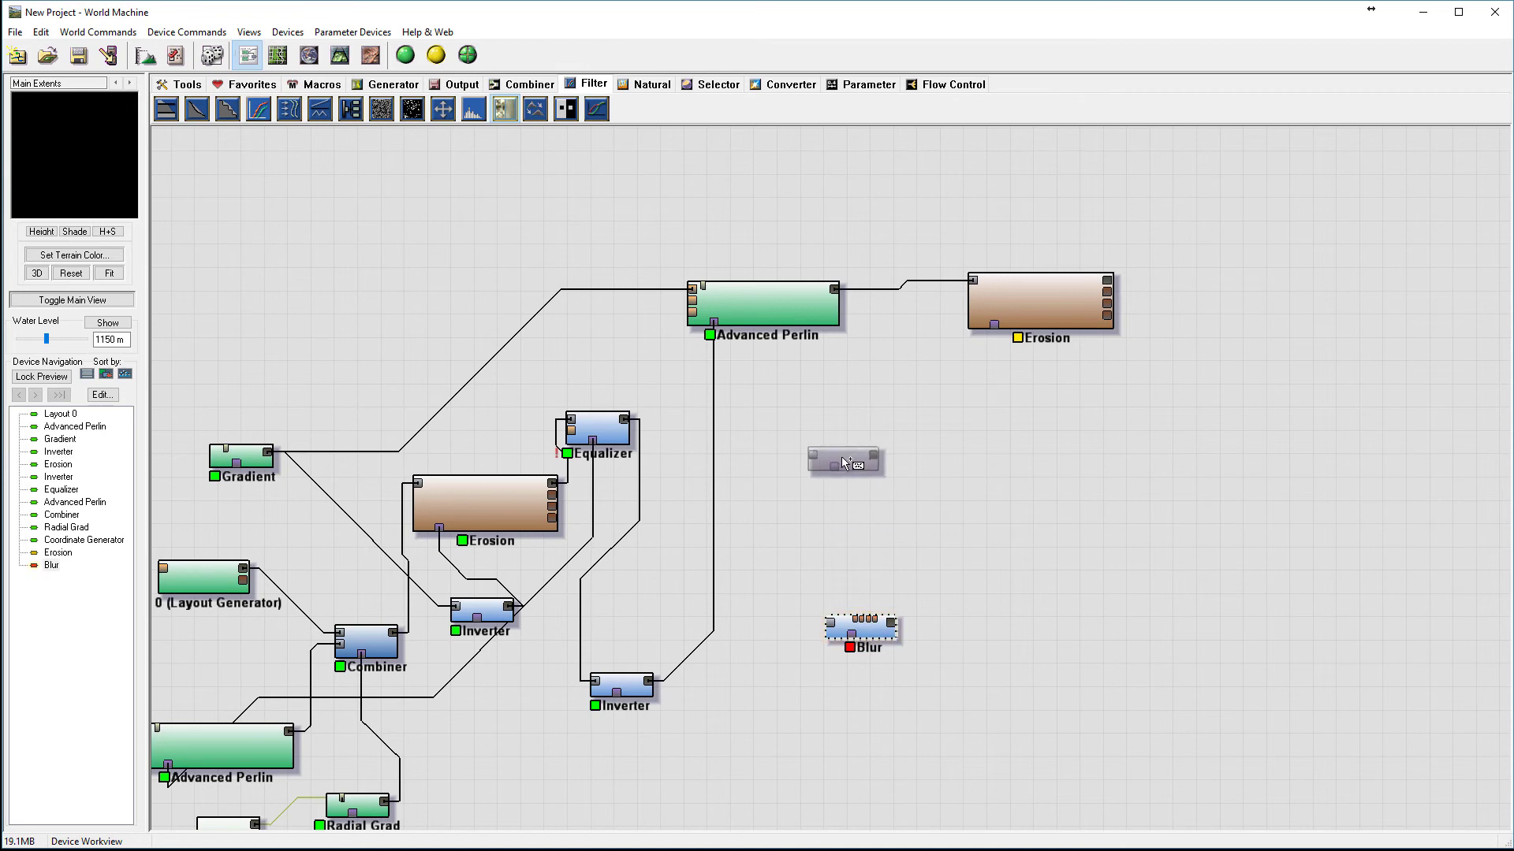
left_click_drag(648, 680, 994, 324)
Set the Blur radius to 3.
double_click(888, 644)
left_click_drag(833, 437, 561, 443)
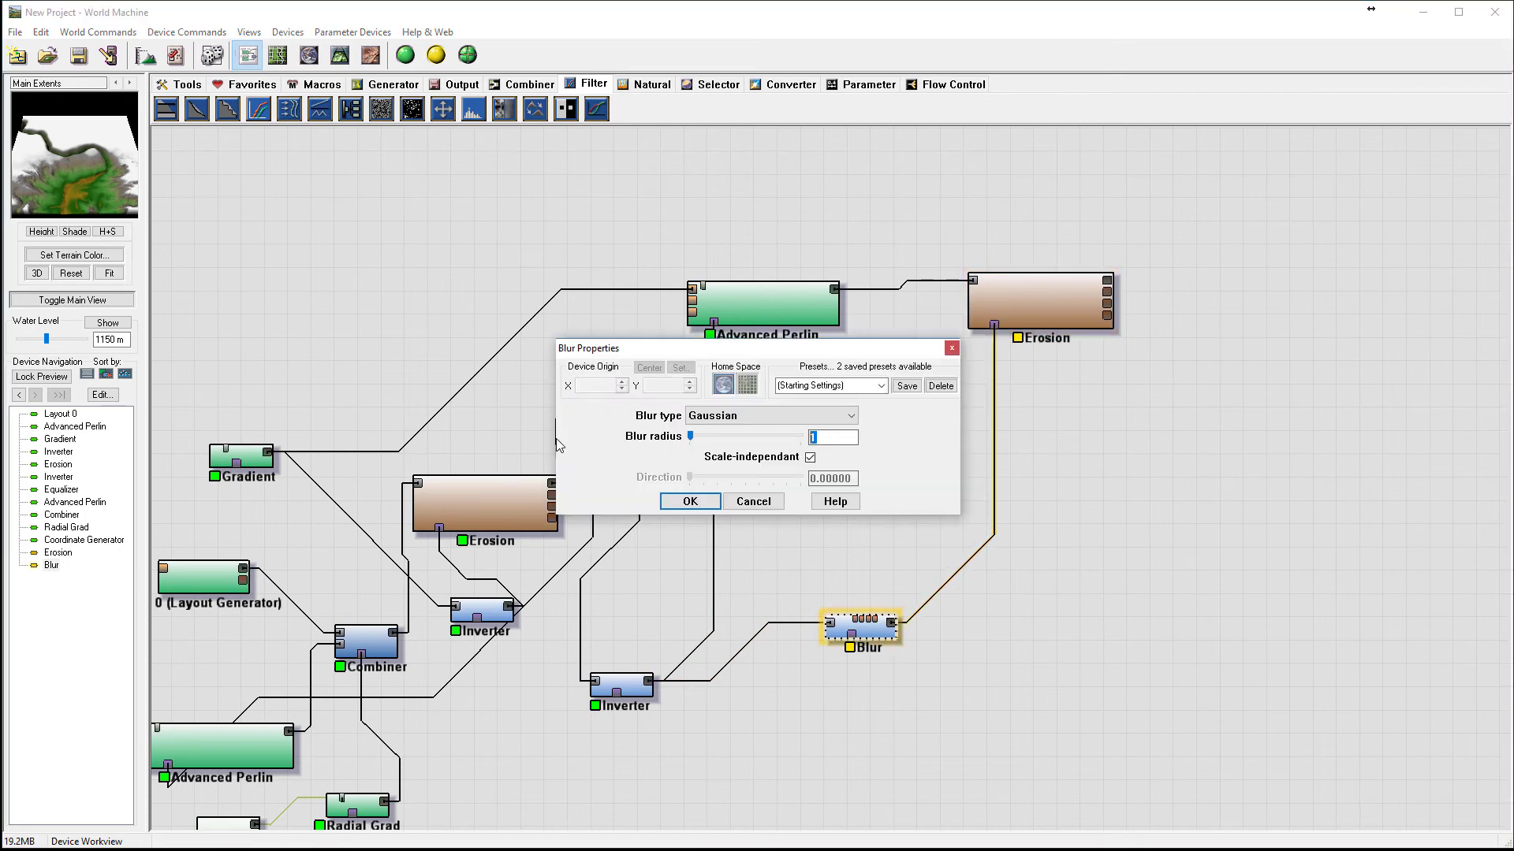
left_click(687, 501)
left_click(1054, 299)
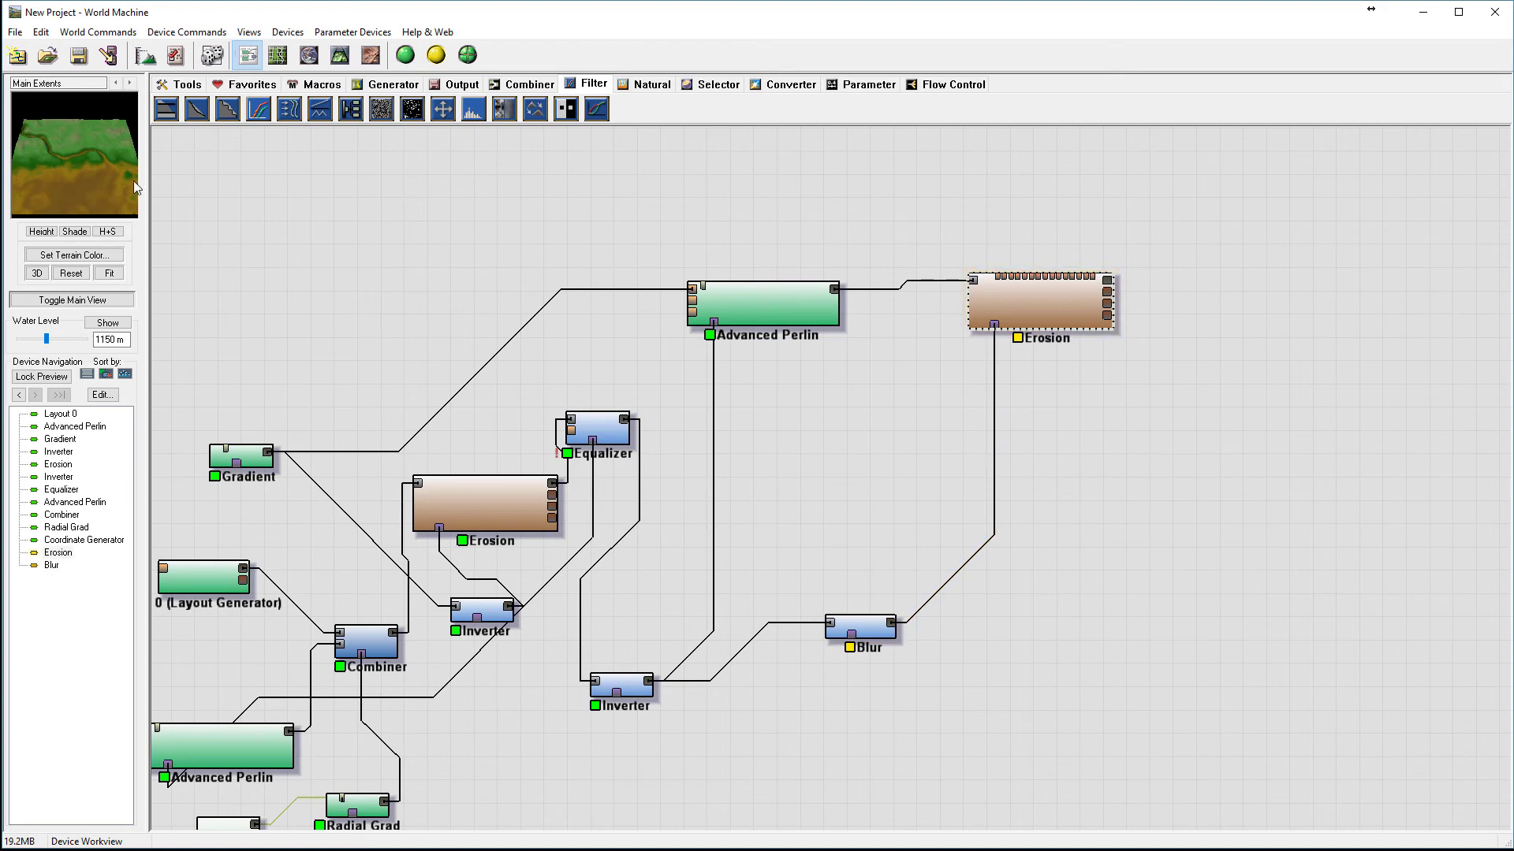
Give the new Erosion Standard method, duration 140, rock hardness 0.603, geological-time enhancement with erosive power 0.457.
double_click(1073, 305)
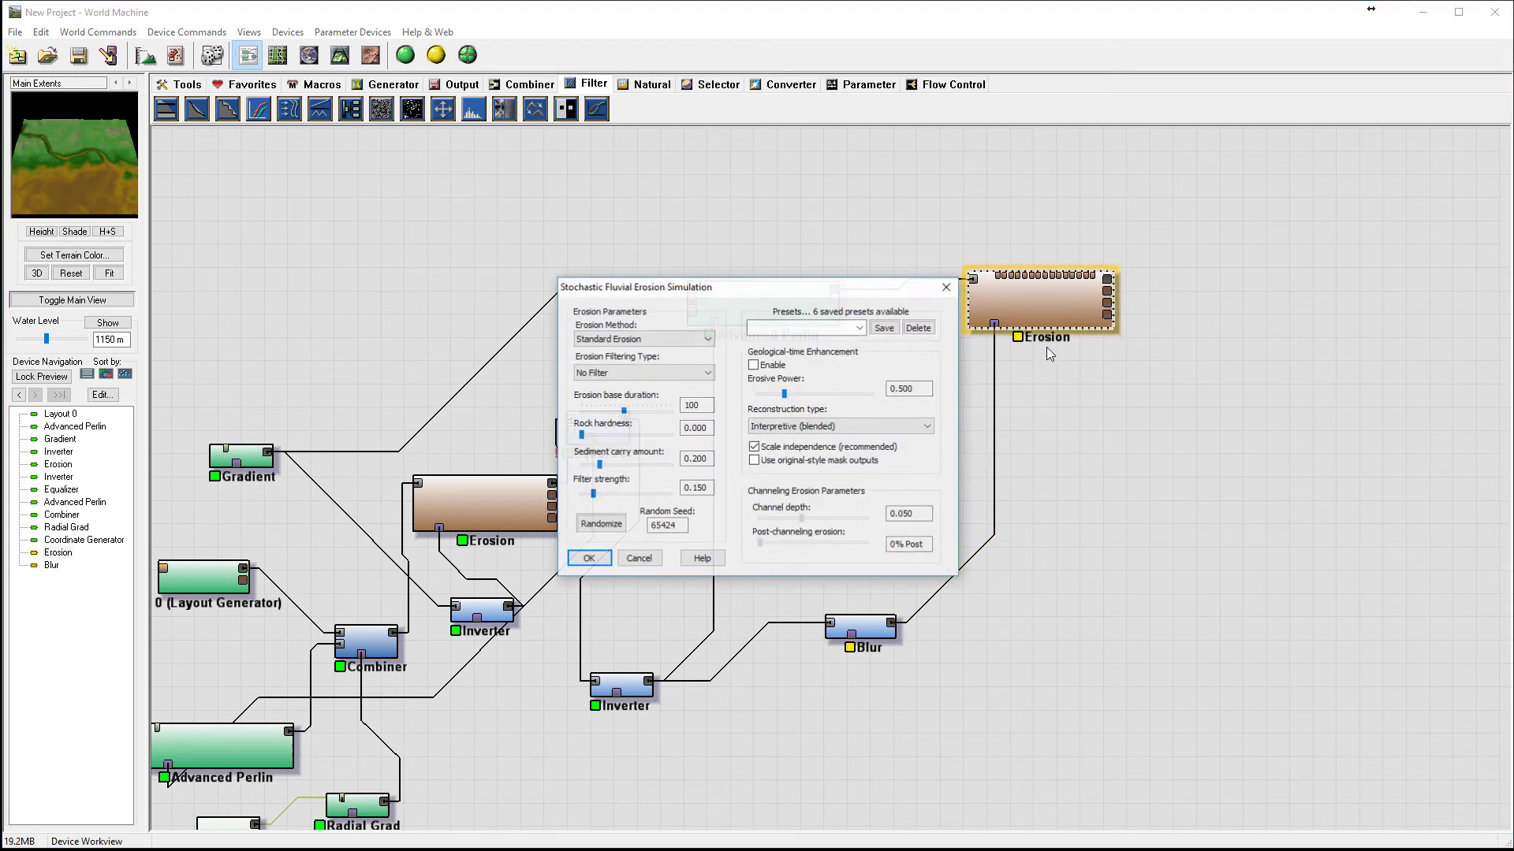
left_click_drag(769, 293, 851, 183)
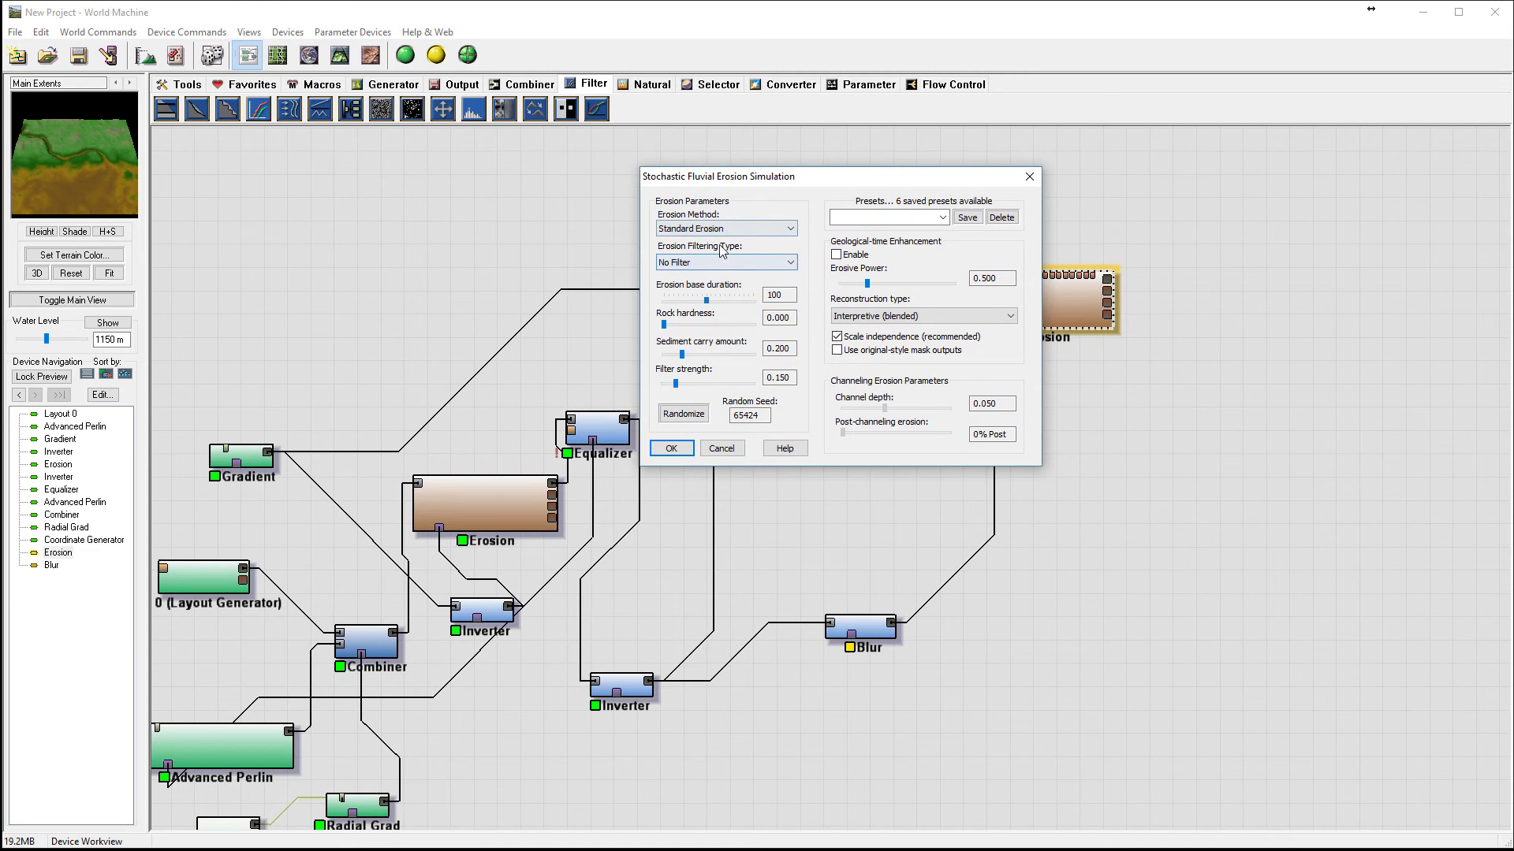
left_click(1371, 9)
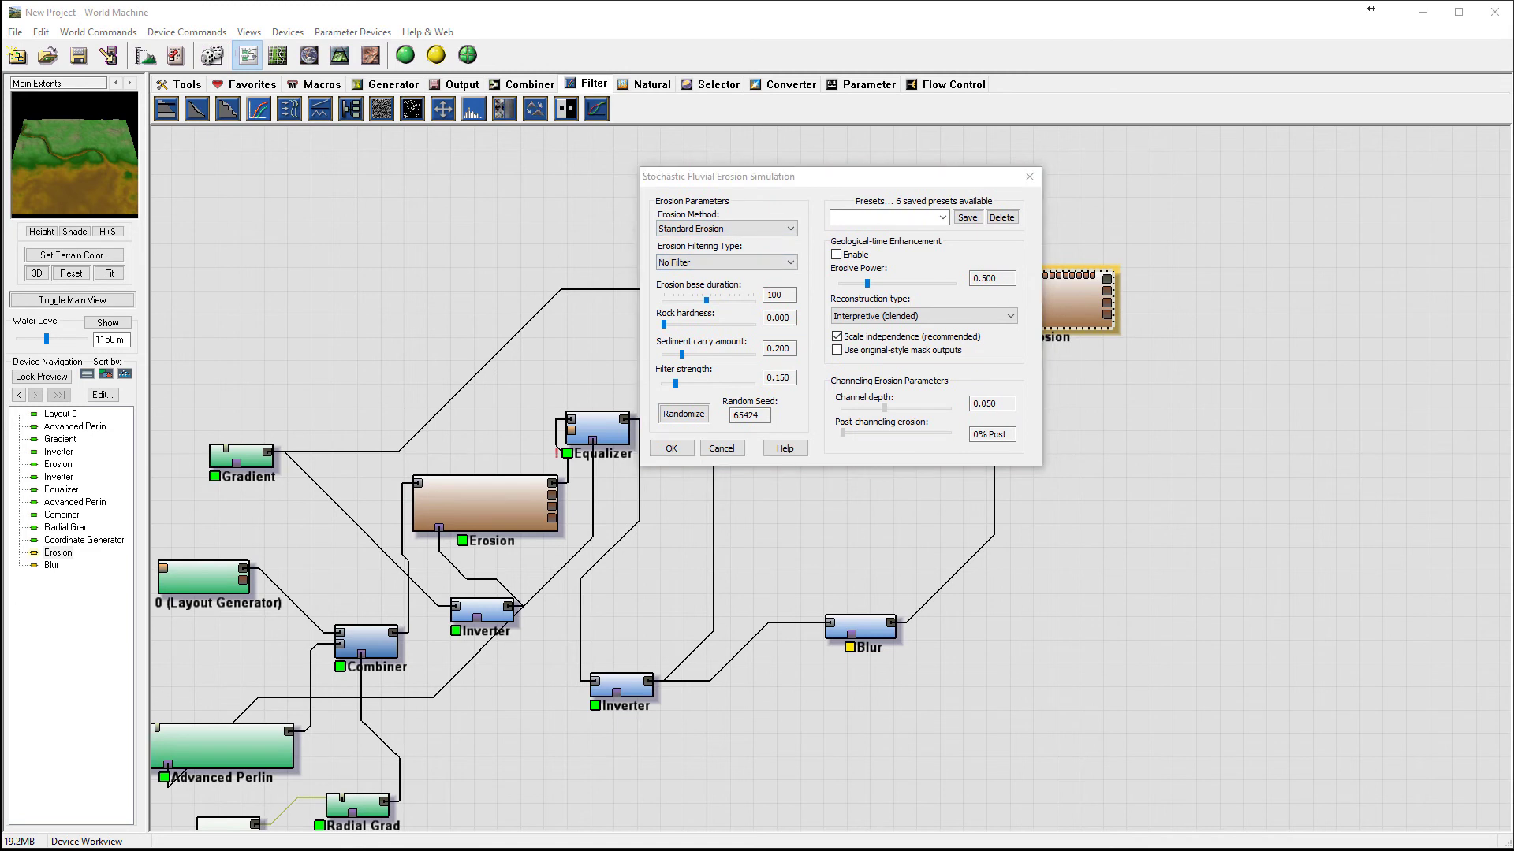
left_click(757, 228)
left_click(737, 270)
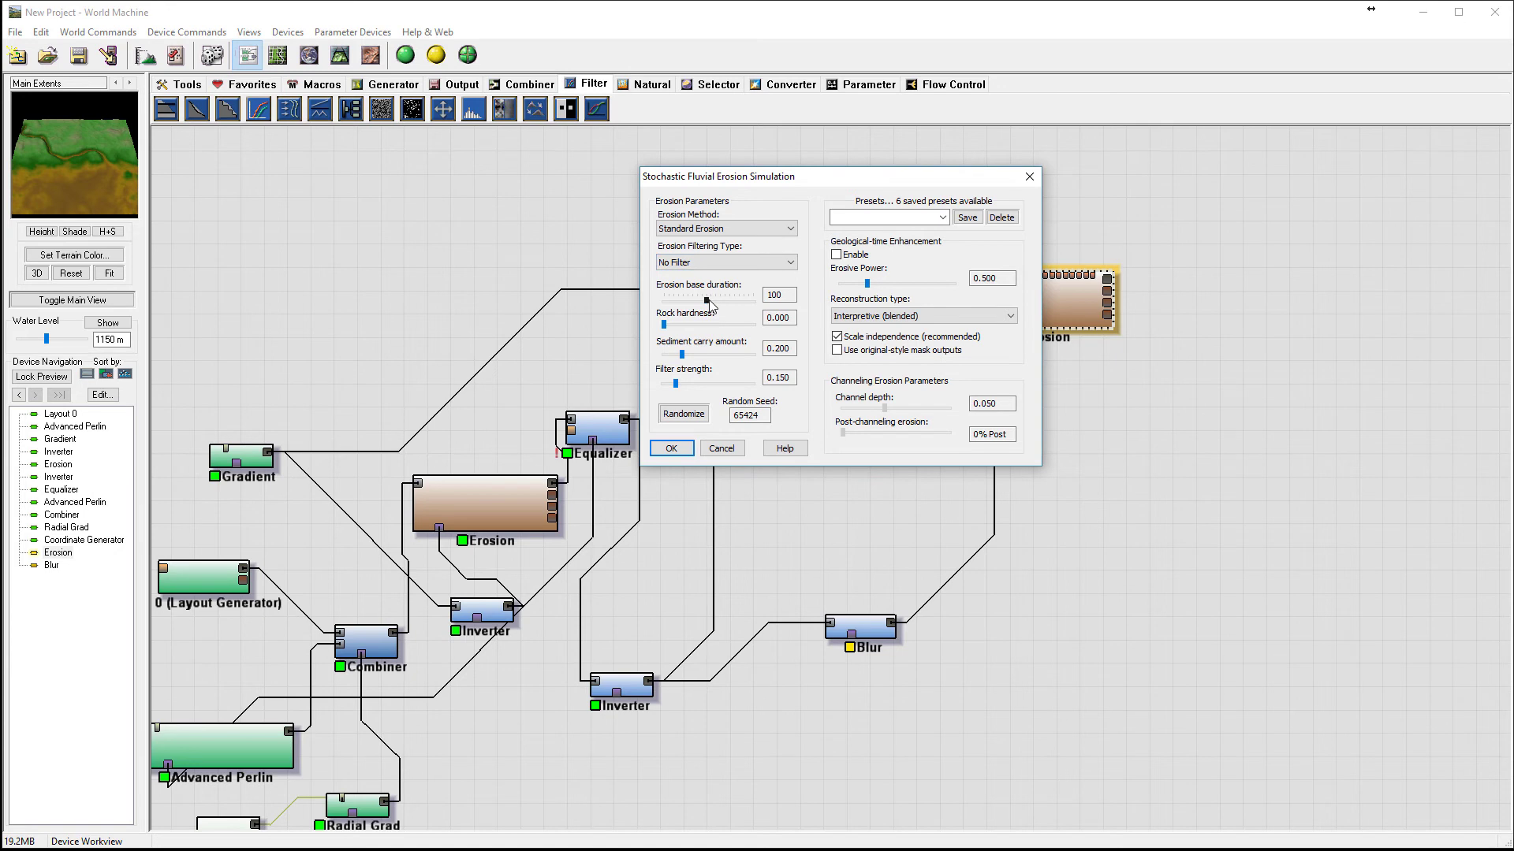
left_click_drag(709, 300, 728, 302)
left_click_drag(732, 320, 684, 360)
left_click(852, 257)
left_click_drag(870, 291, 867, 290)
left_click(671, 448)
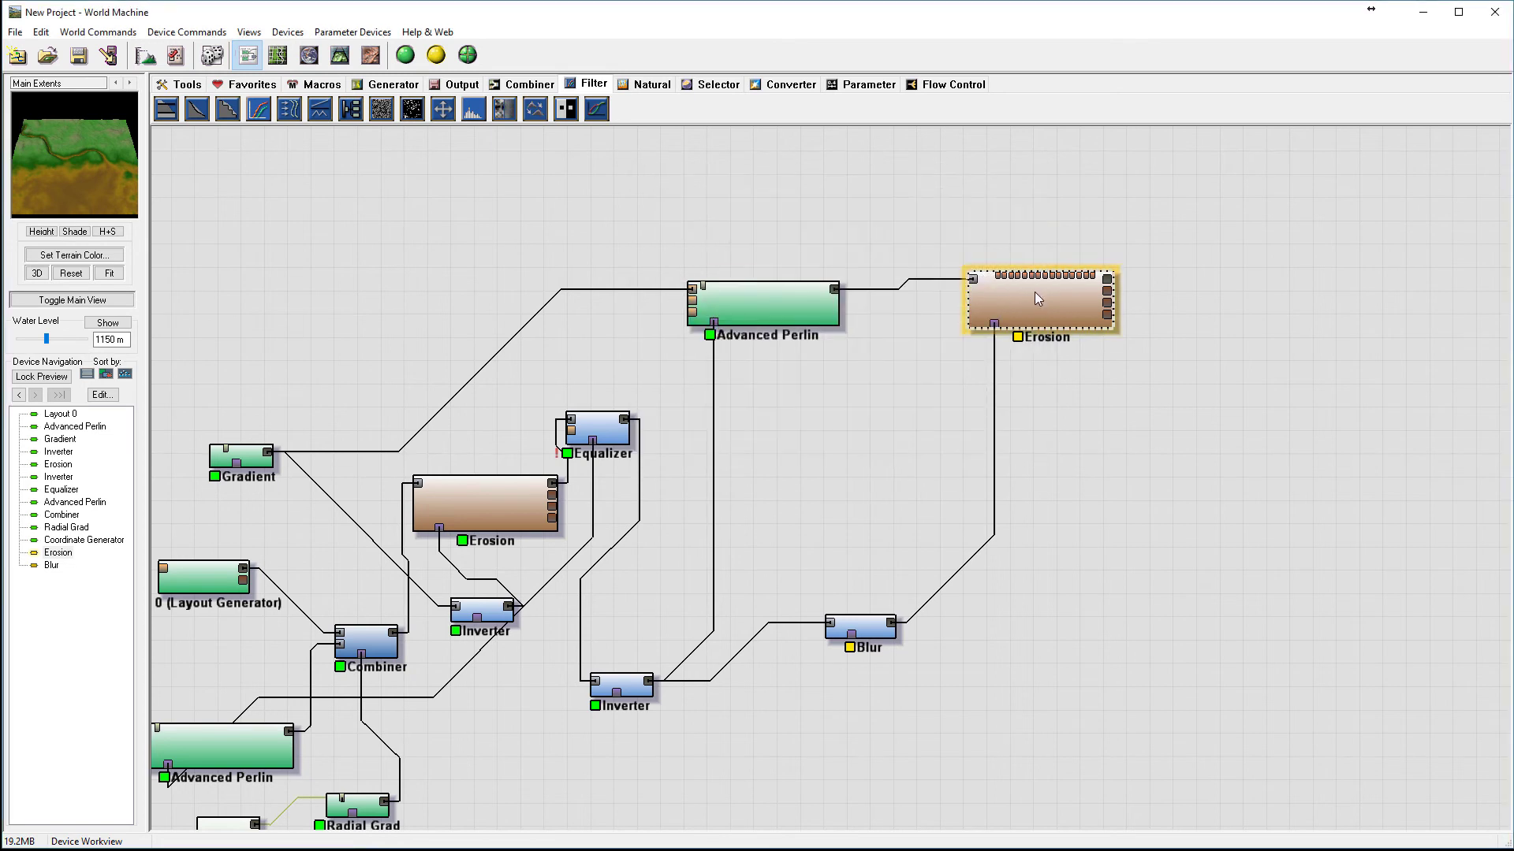
left_click(340, 54)
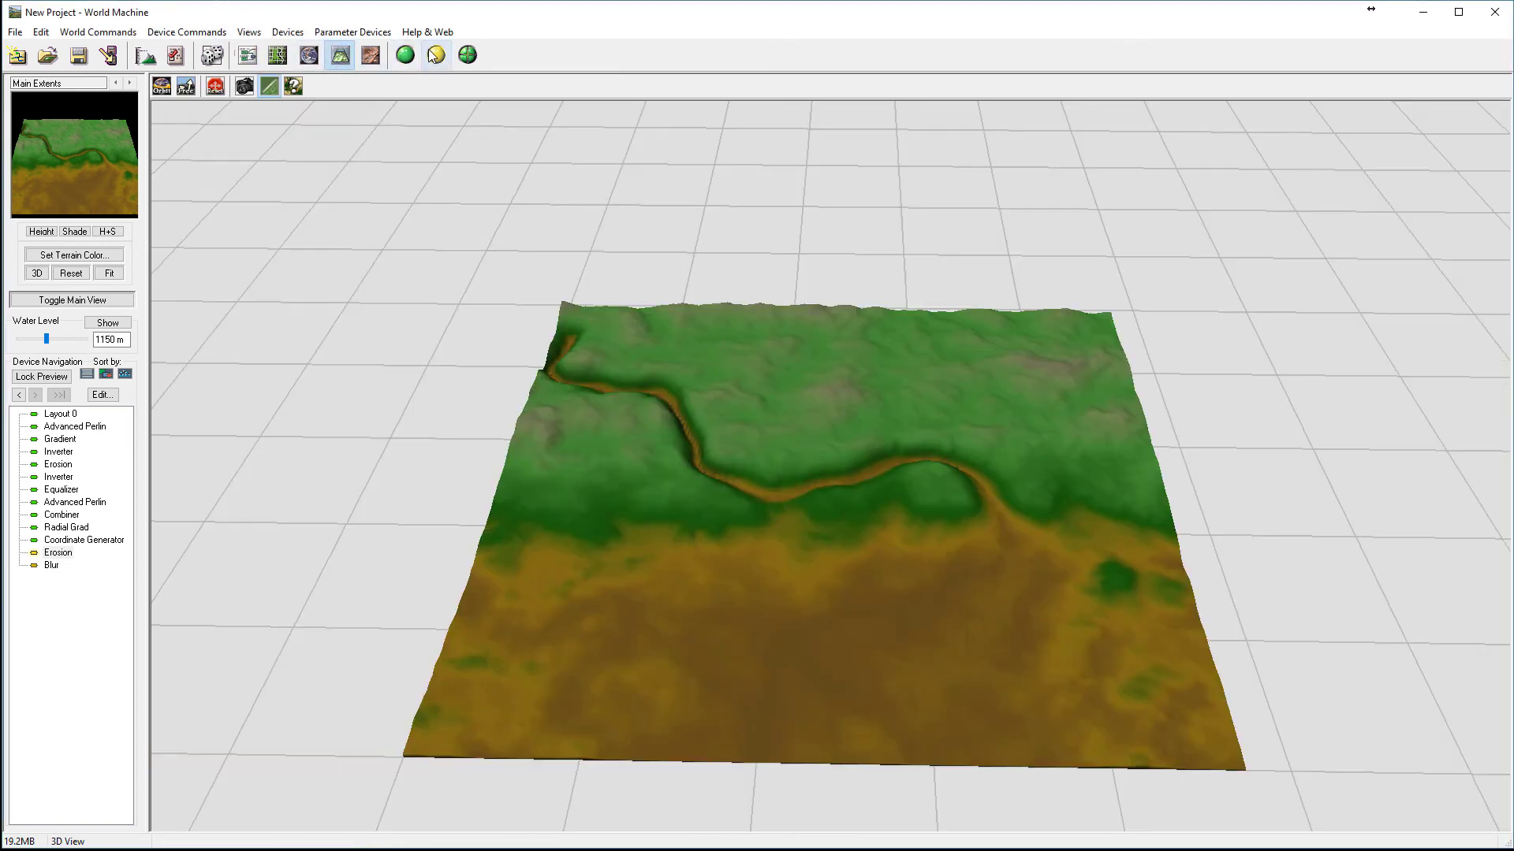
left_click(436, 54)
left_click_drag(847, 442, 970, 540)
left_click_drag(847, 487, 797, 623)
scroll(788, 462, "up", 2)
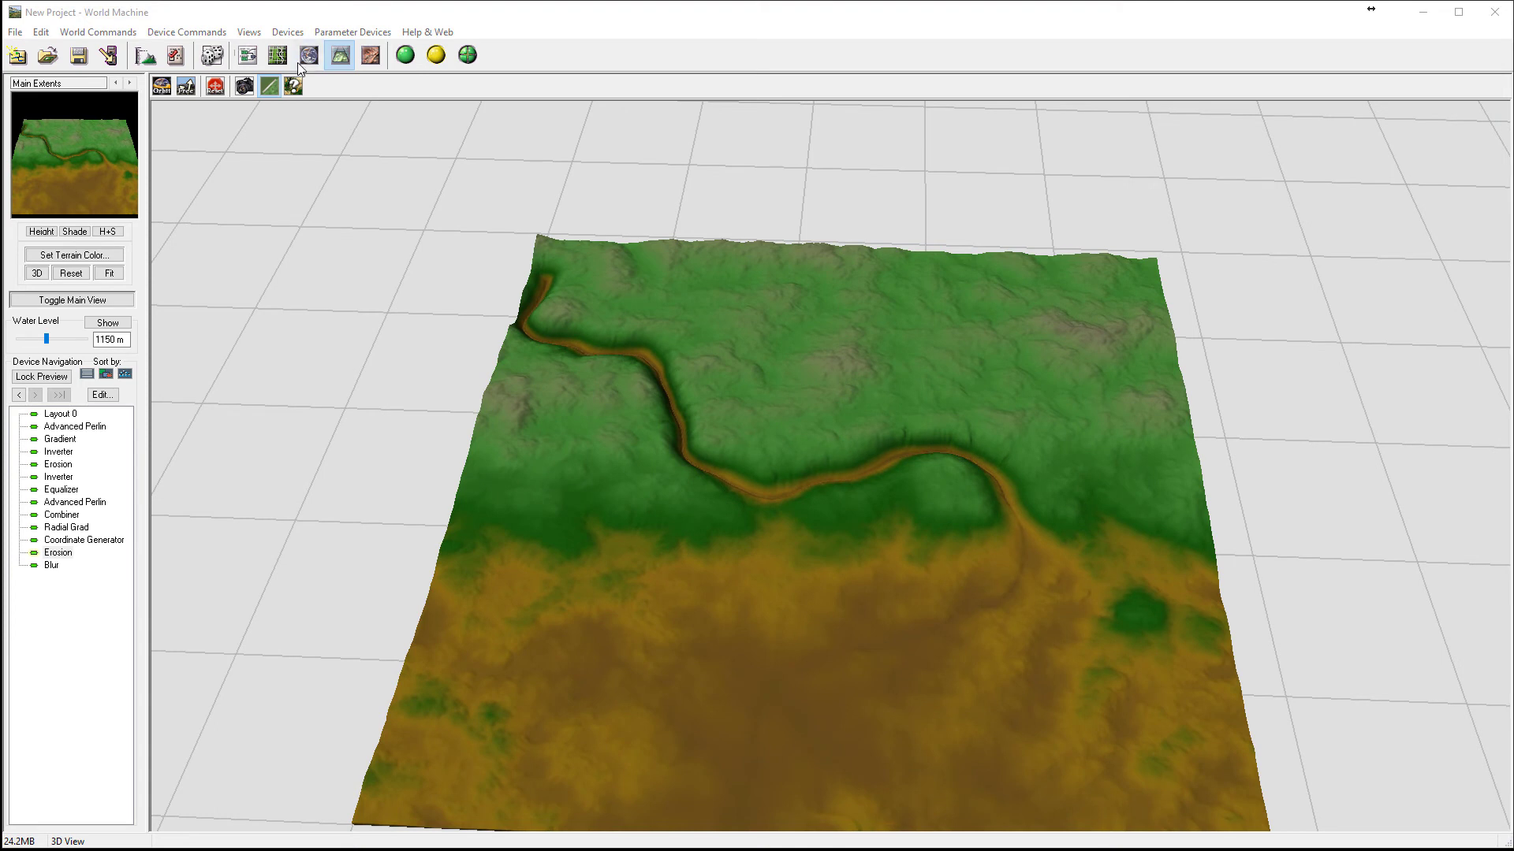
left_click(247, 55)
right_click_drag(1215, 320, 962, 399)
Add a Coast Erosion node right of Erosion, fed by the Erosion output.
left_click(637, 89)
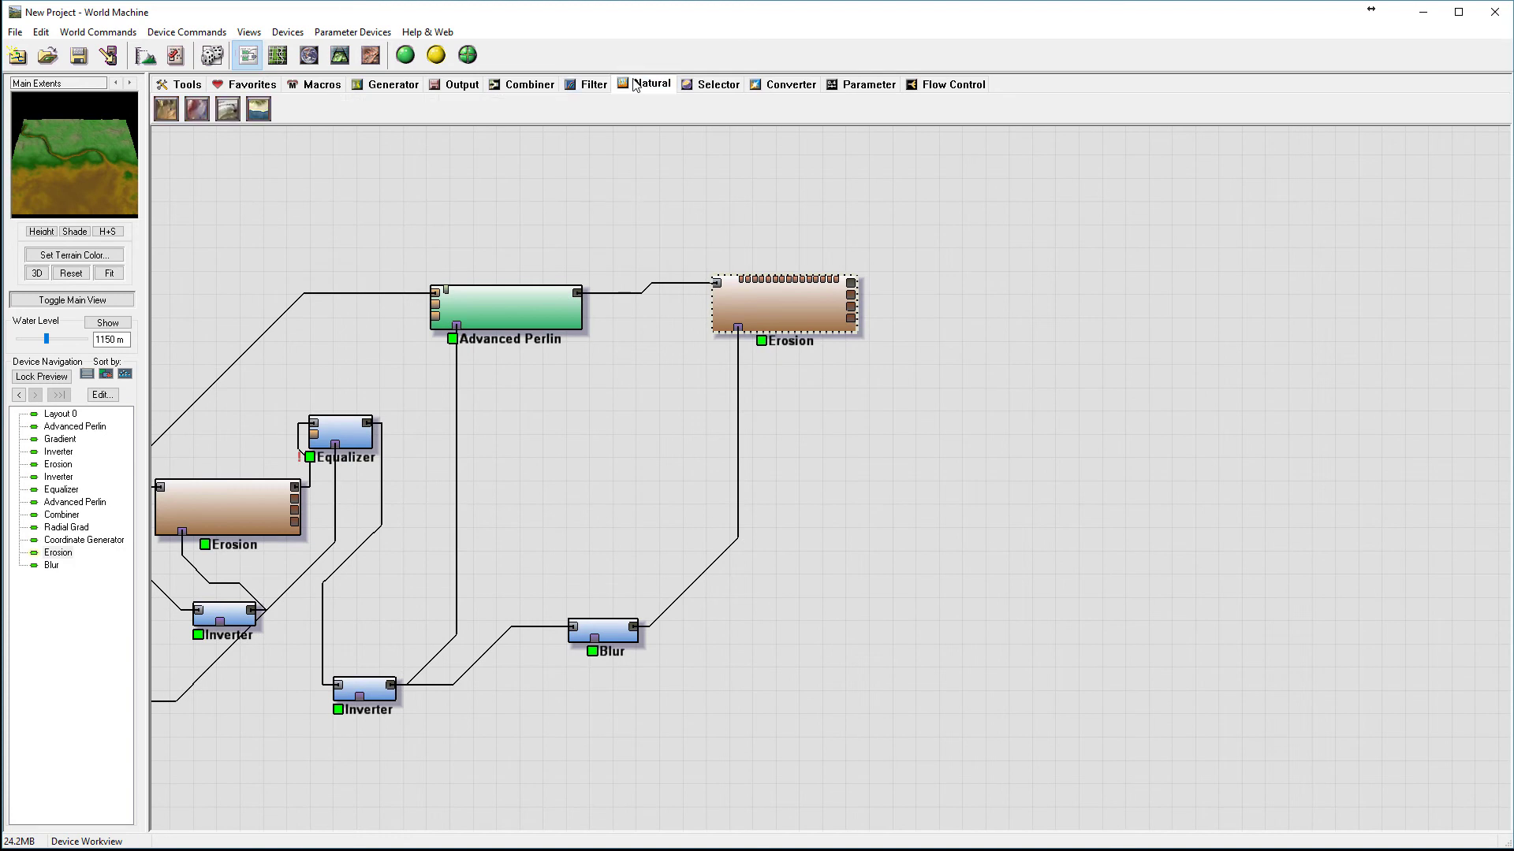
left_click(259, 108)
left_click(1022, 316)
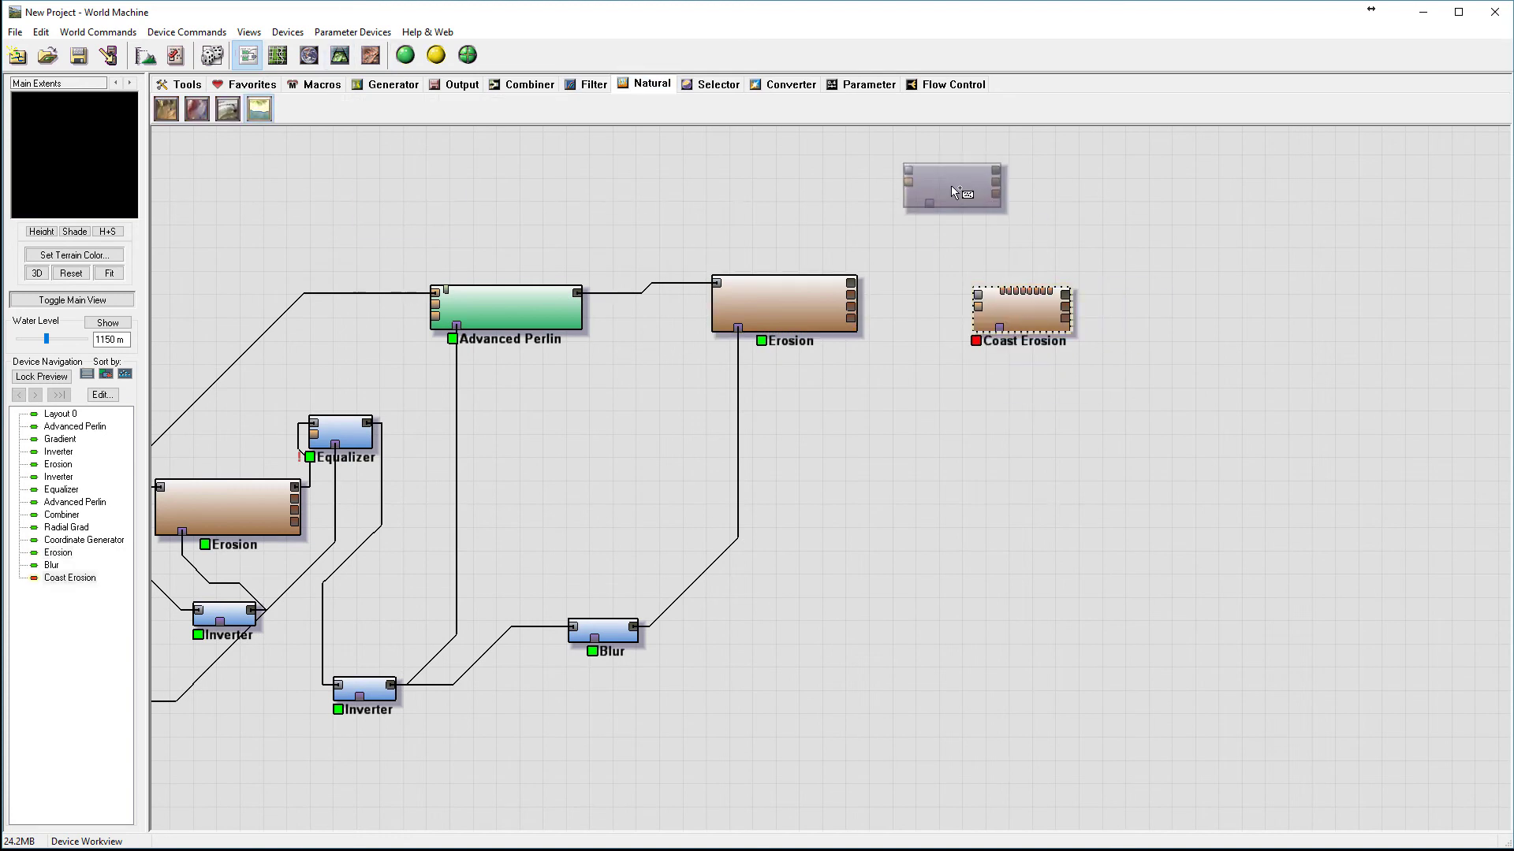
left_click_drag(851, 283, 978, 295)
Set Coast Erosion water level to 123.047 m and beach size to 0.05703.
double_click(1026, 306)
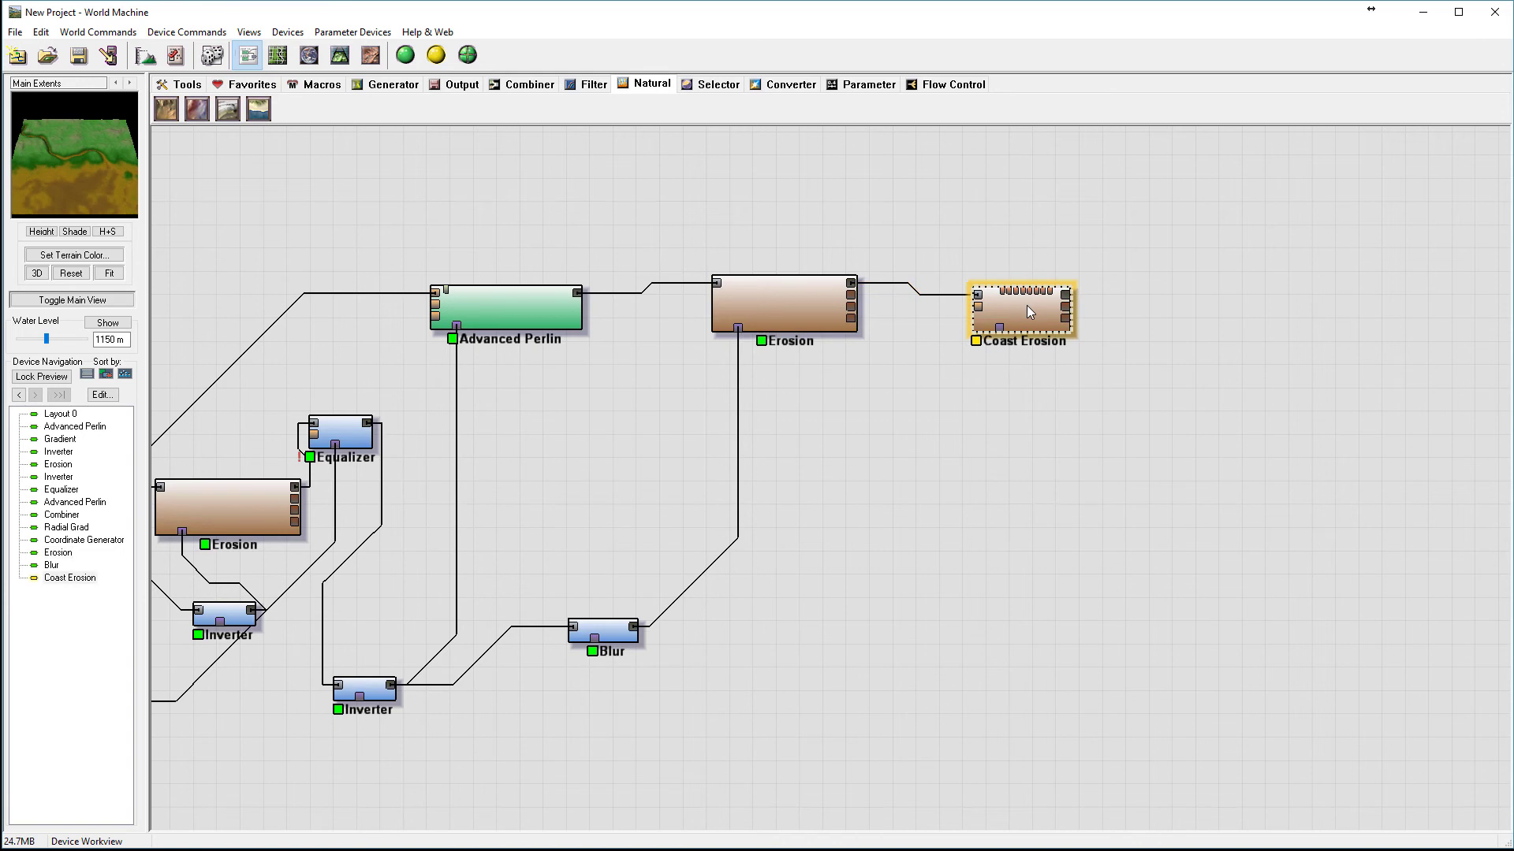
left_click_drag(764, 314, 897, 356)
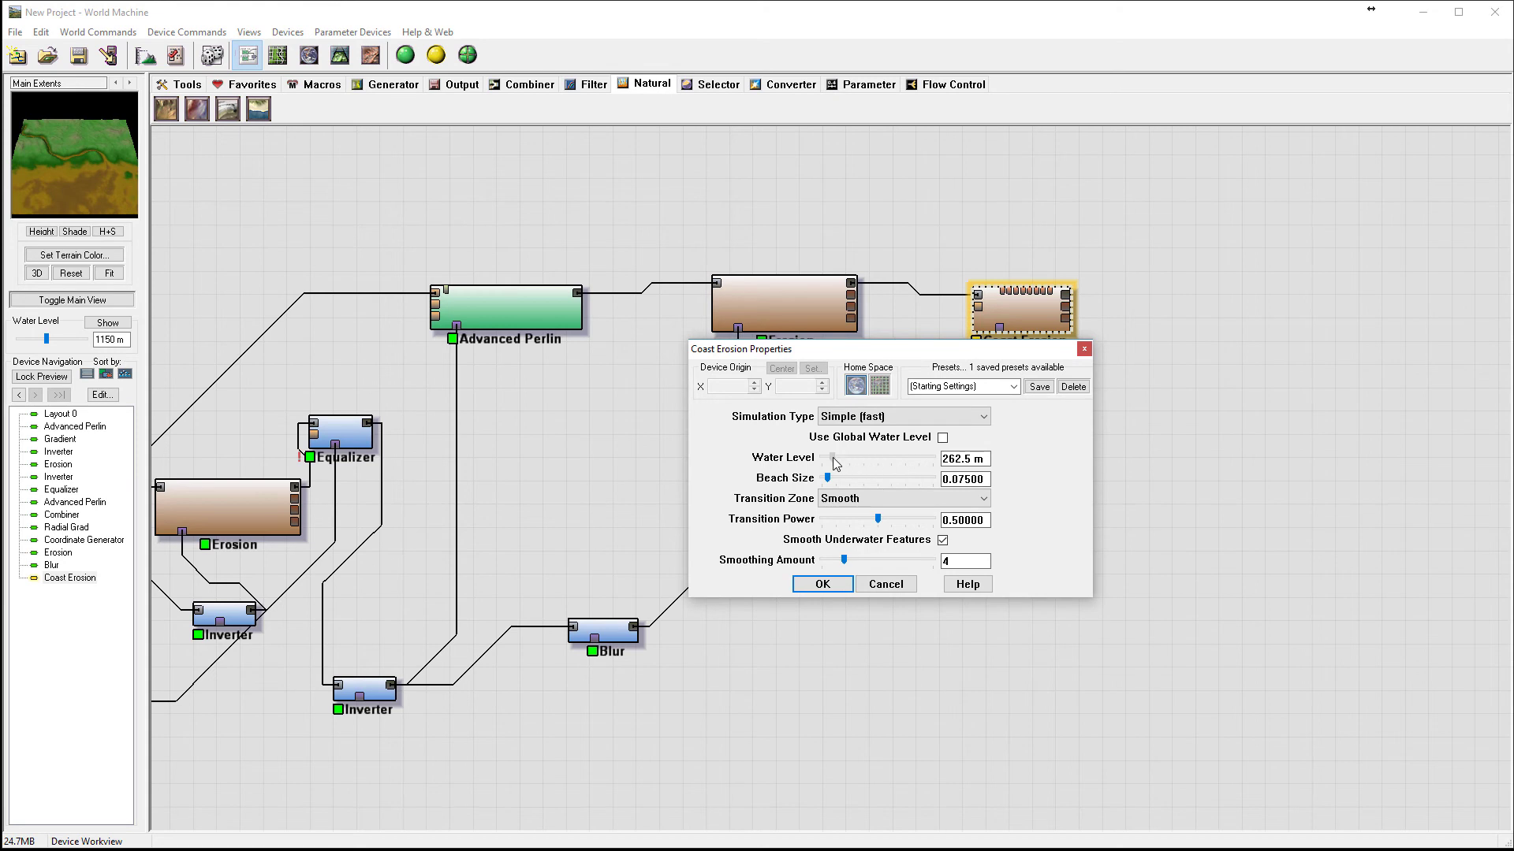
left_click_drag(835, 462, 833, 462)
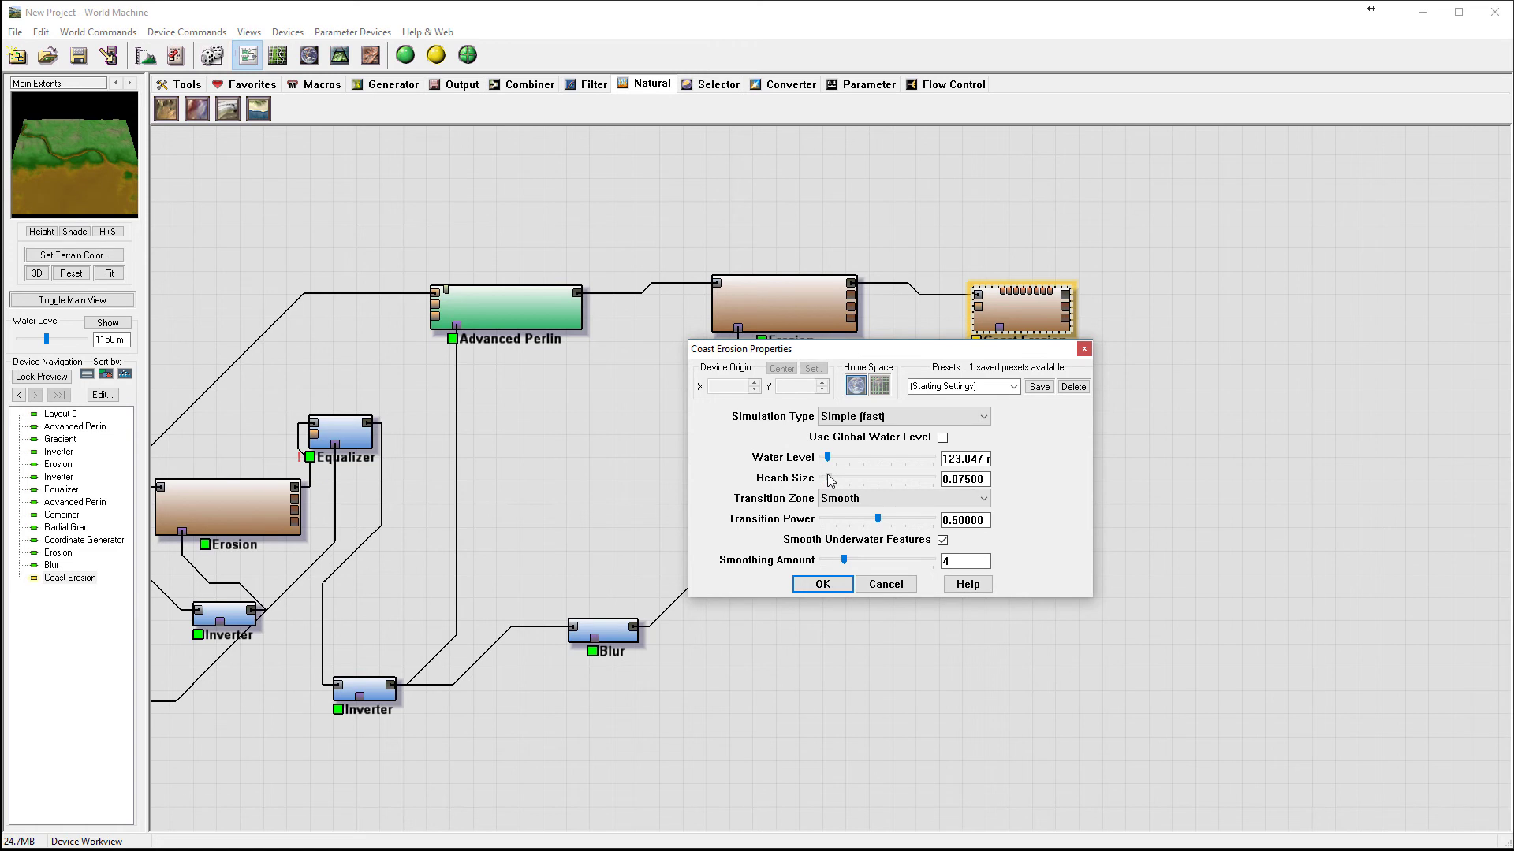
left_click_drag(841, 480, 824, 480)
left_click(832, 589)
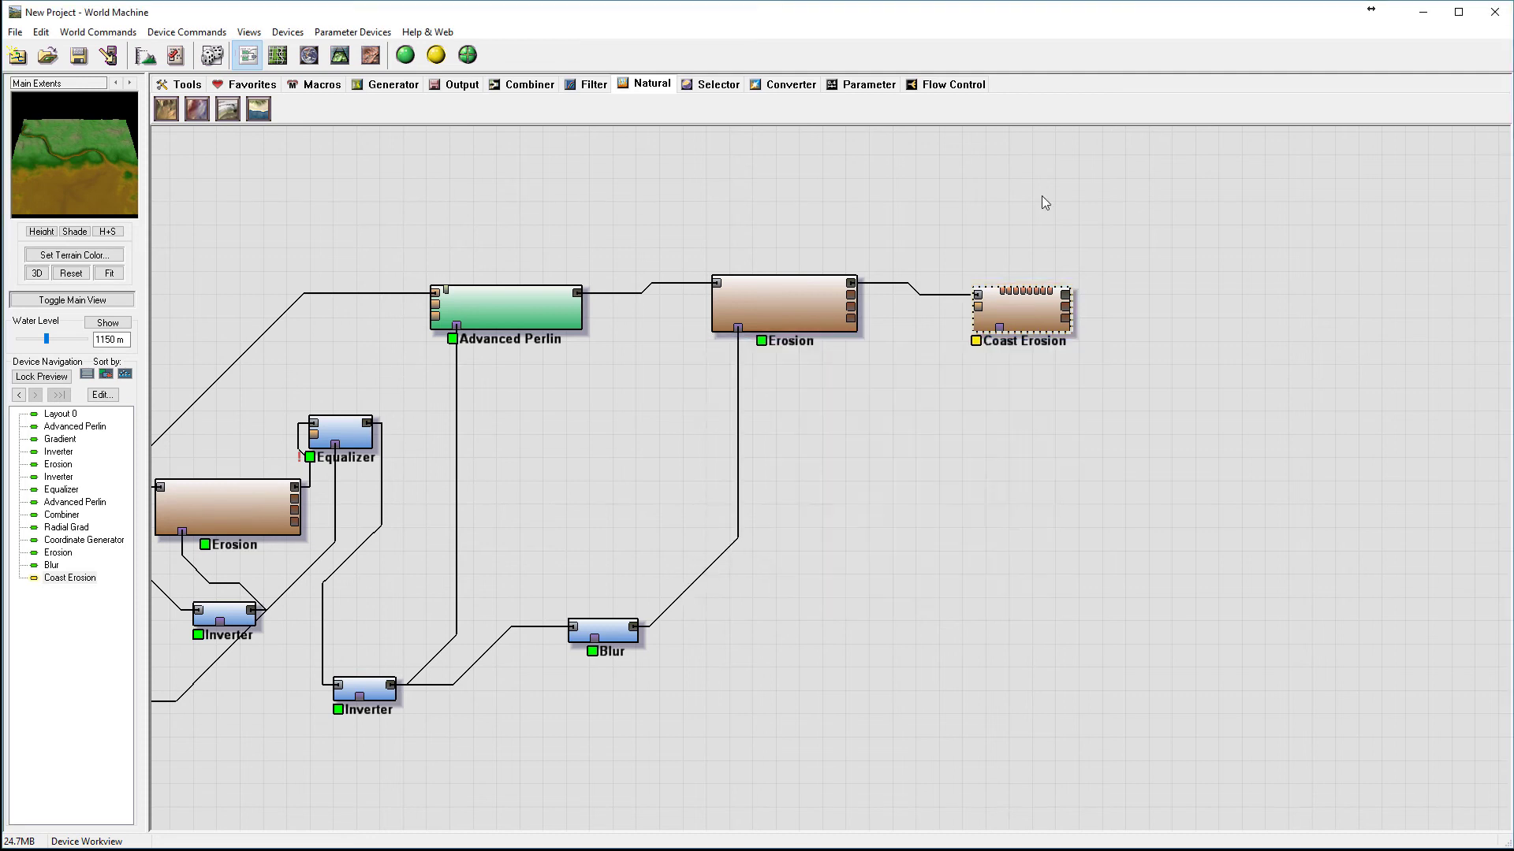
left_click(340, 54)
left_click_drag(1052, 476, 853, 380)
left_click_drag(852, 597, 808, 424)
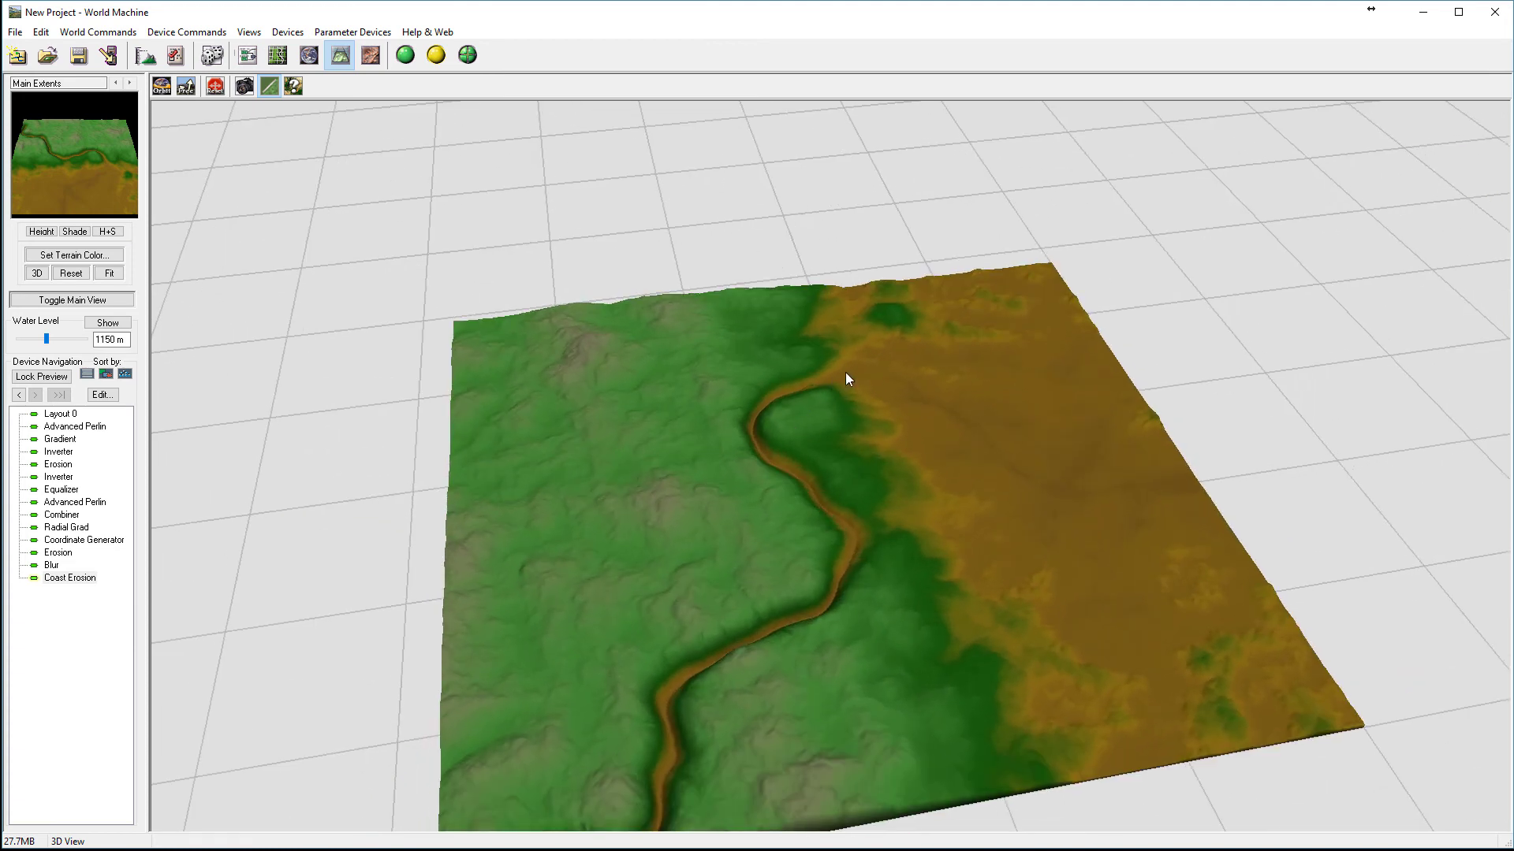
left_click_drag(1081, 470, 888, 439)
left_click_drag(1036, 527, 540, 140)
left_click(247, 55)
right_click_drag(1196, 318, 1044, 338)
left_click_drag(877, 324, 888, 309)
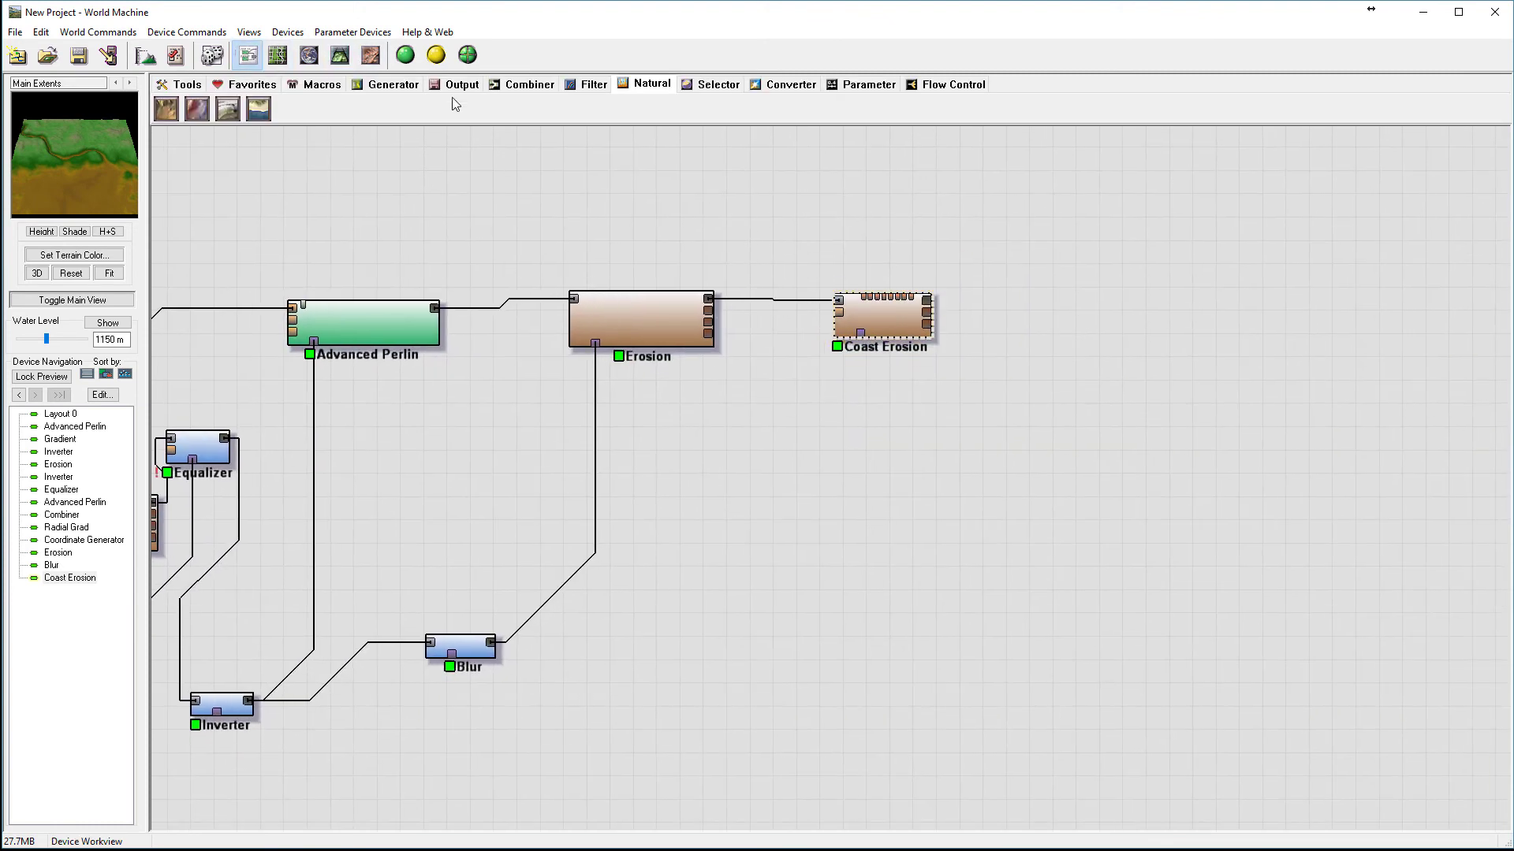
Add an Equalizer between Erosion and Coast Erosion, then delete it as misplaced.
left_click(591, 85)
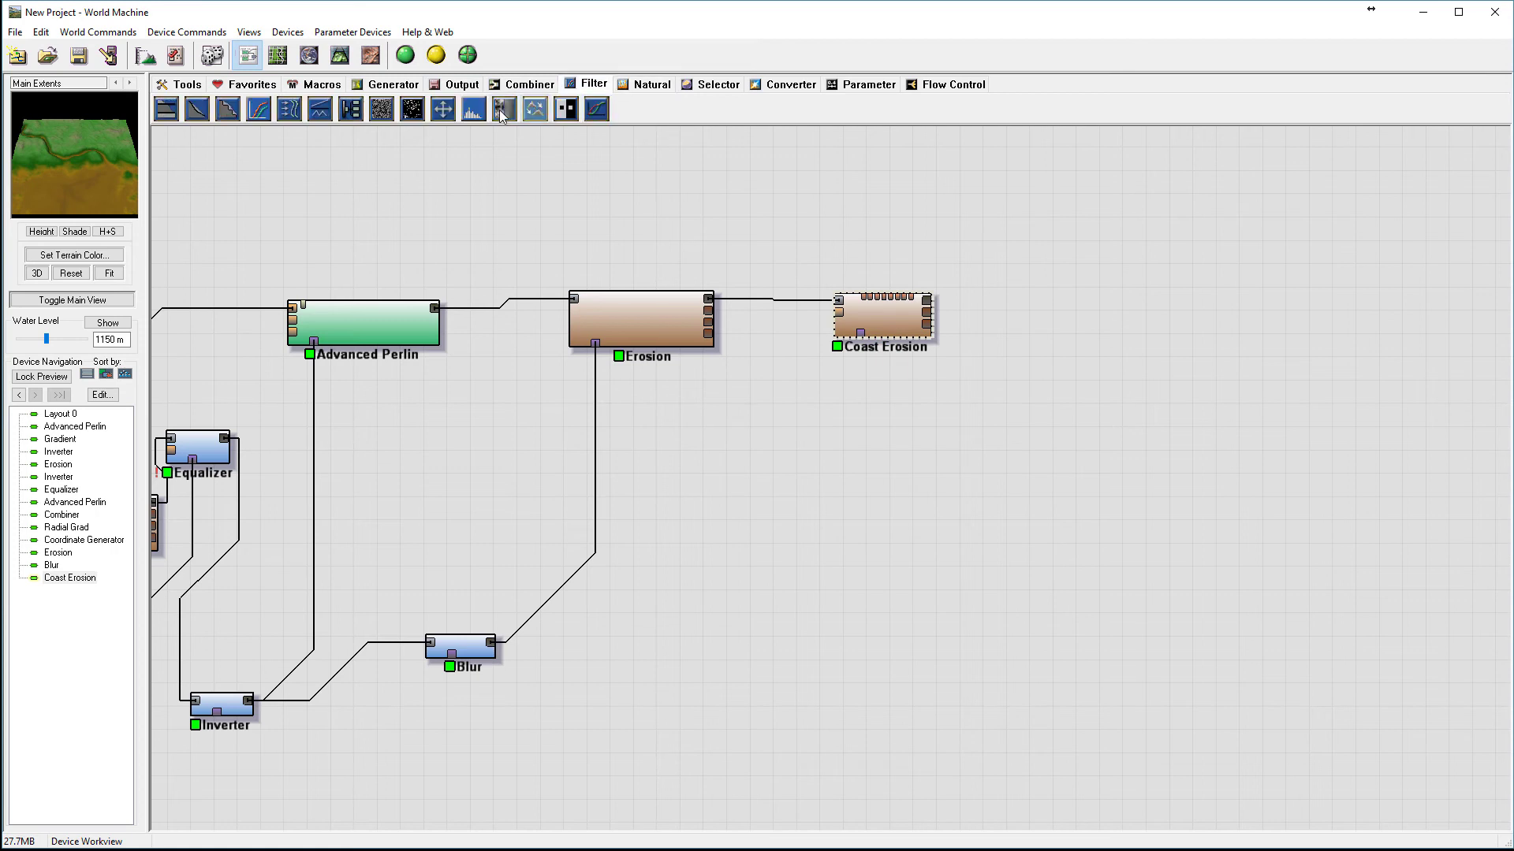
left_click_drag(474, 109, 710, 299)
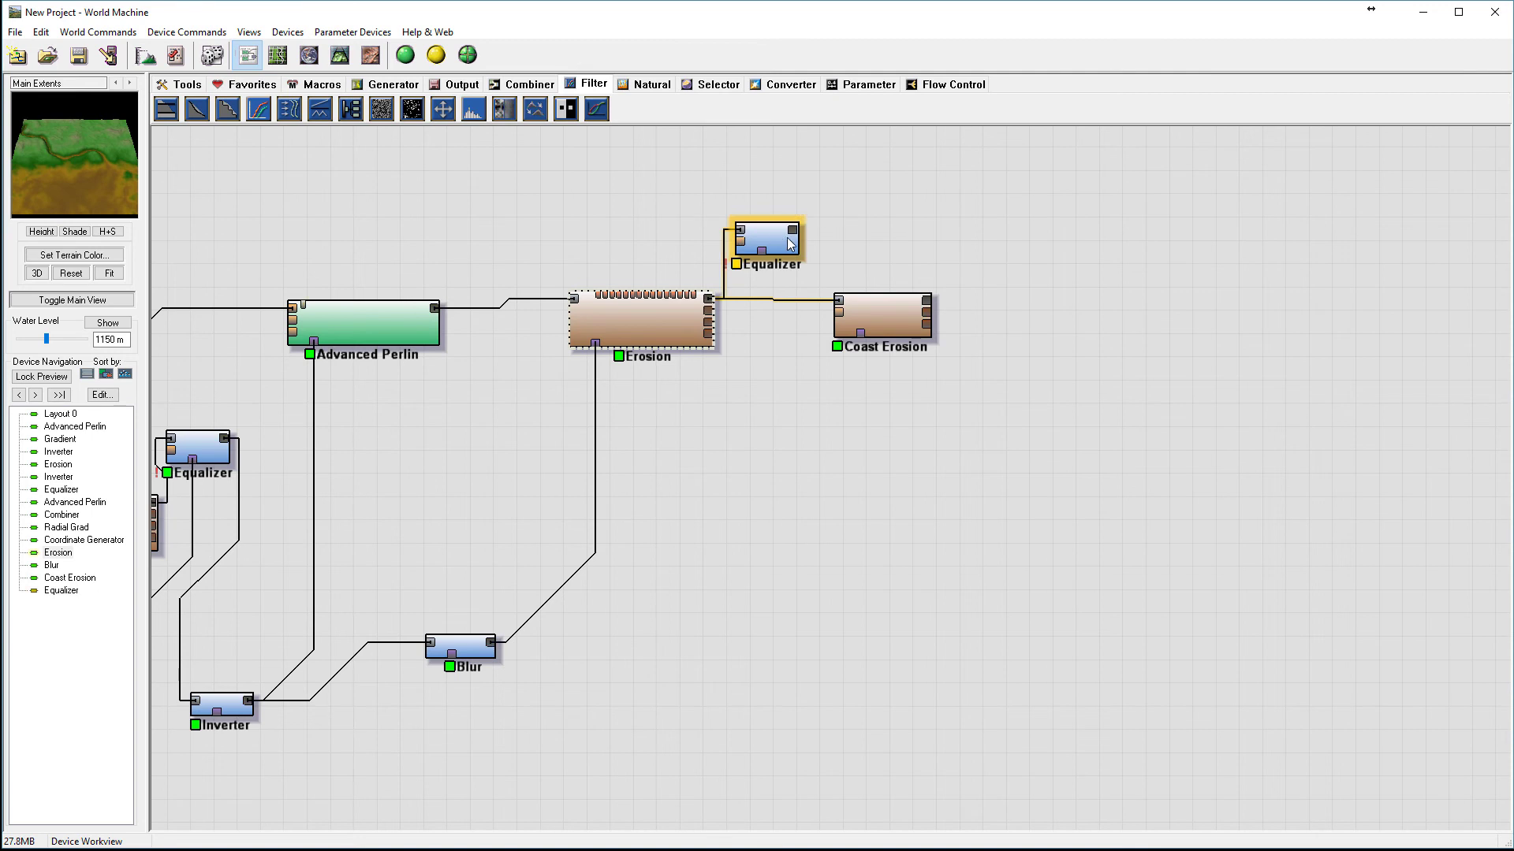
left_click_drag(751, 246, 800, 284)
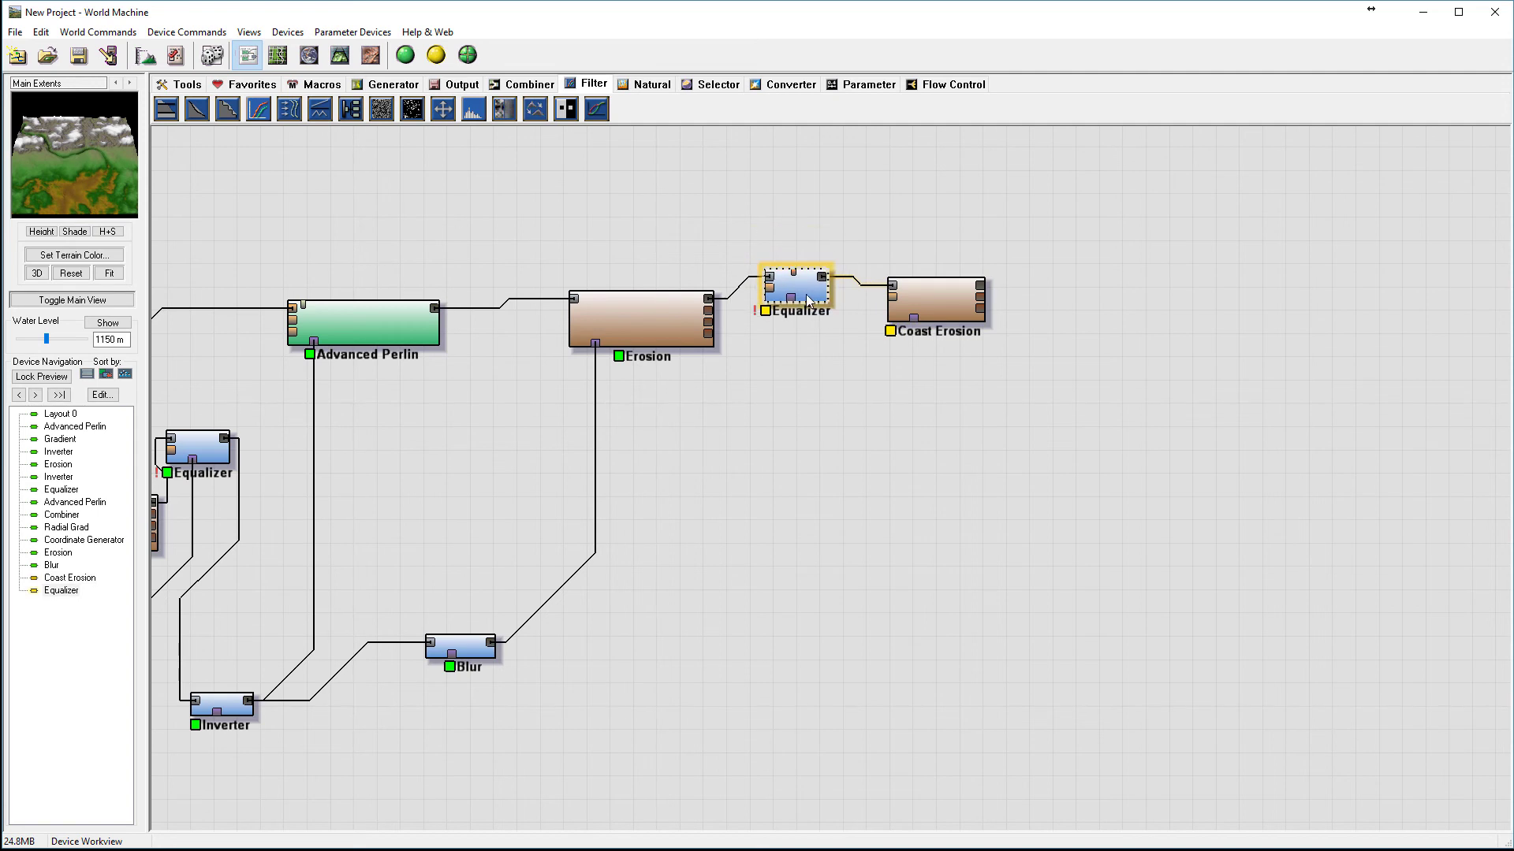
key("Delete")
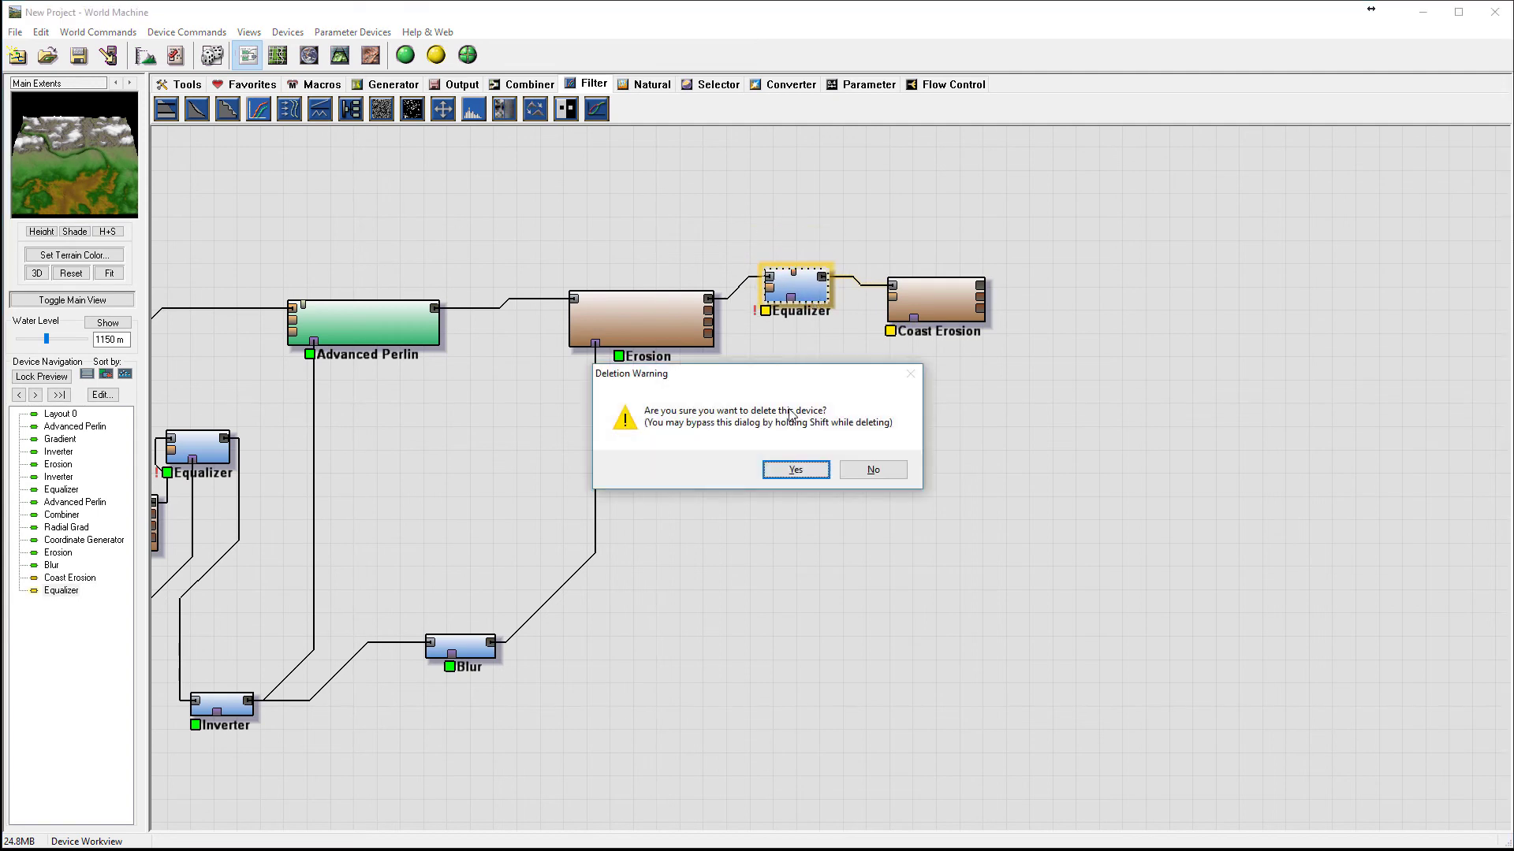
left_click(796, 469)
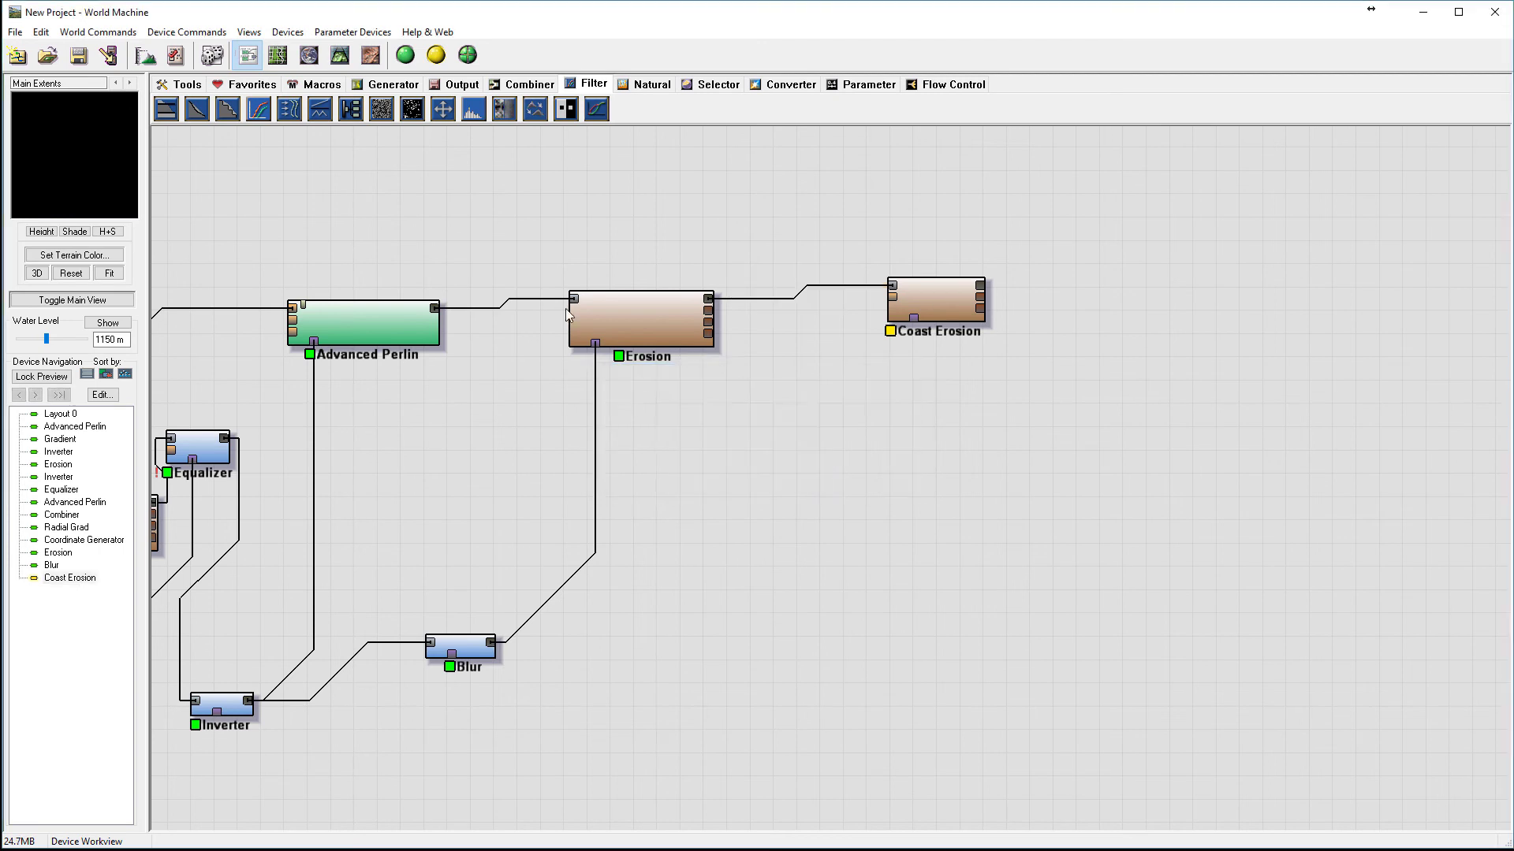
Insert a new Equalizer fed by Advanced Perlin, lined up just before Erosion.
left_click_drag(631, 319, 706, 320)
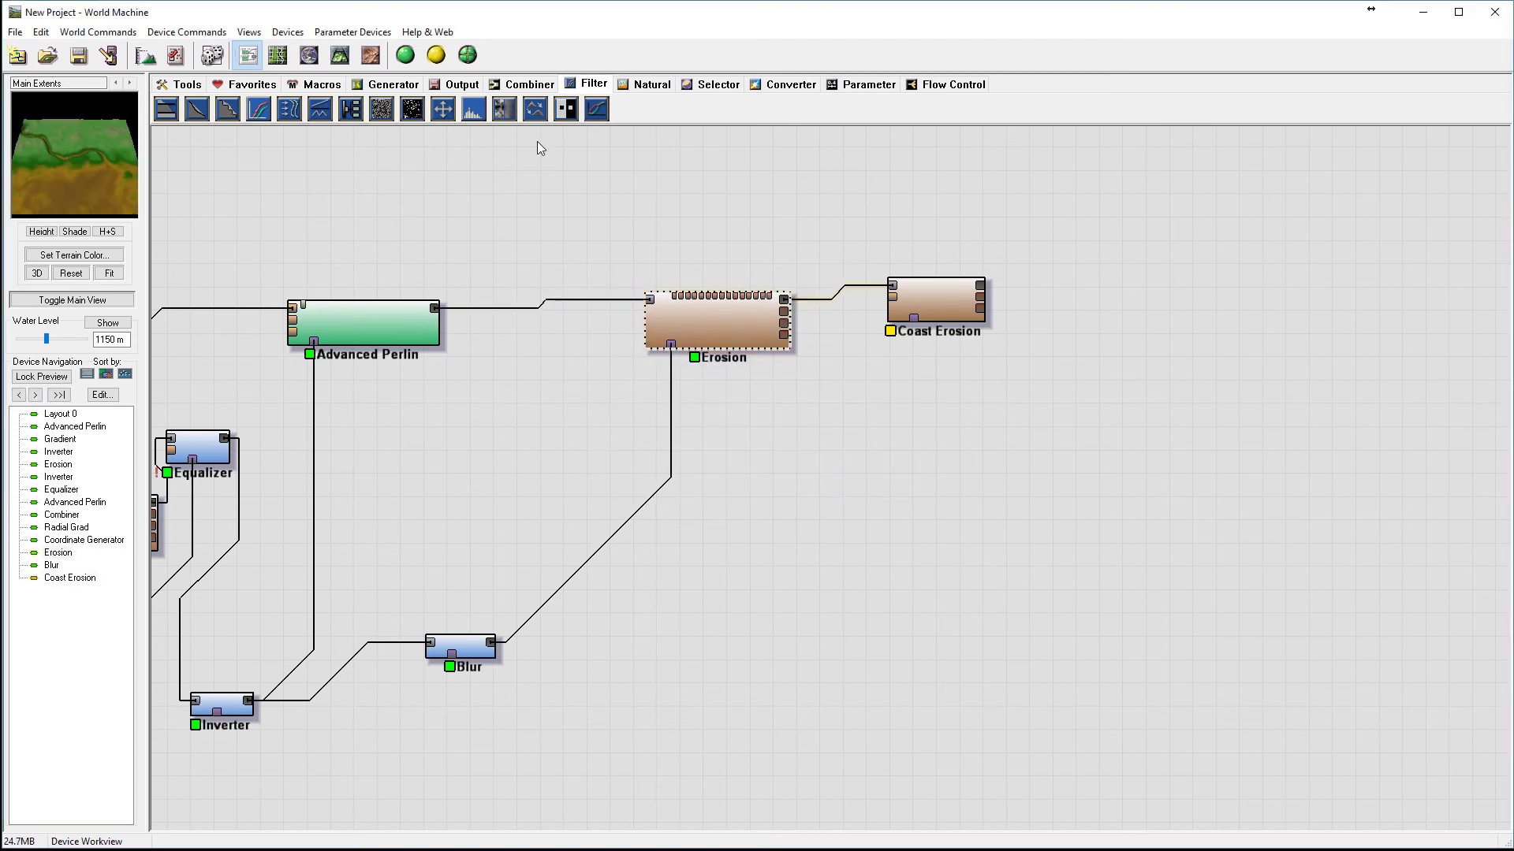
left_click(474, 108)
left_click(557, 260)
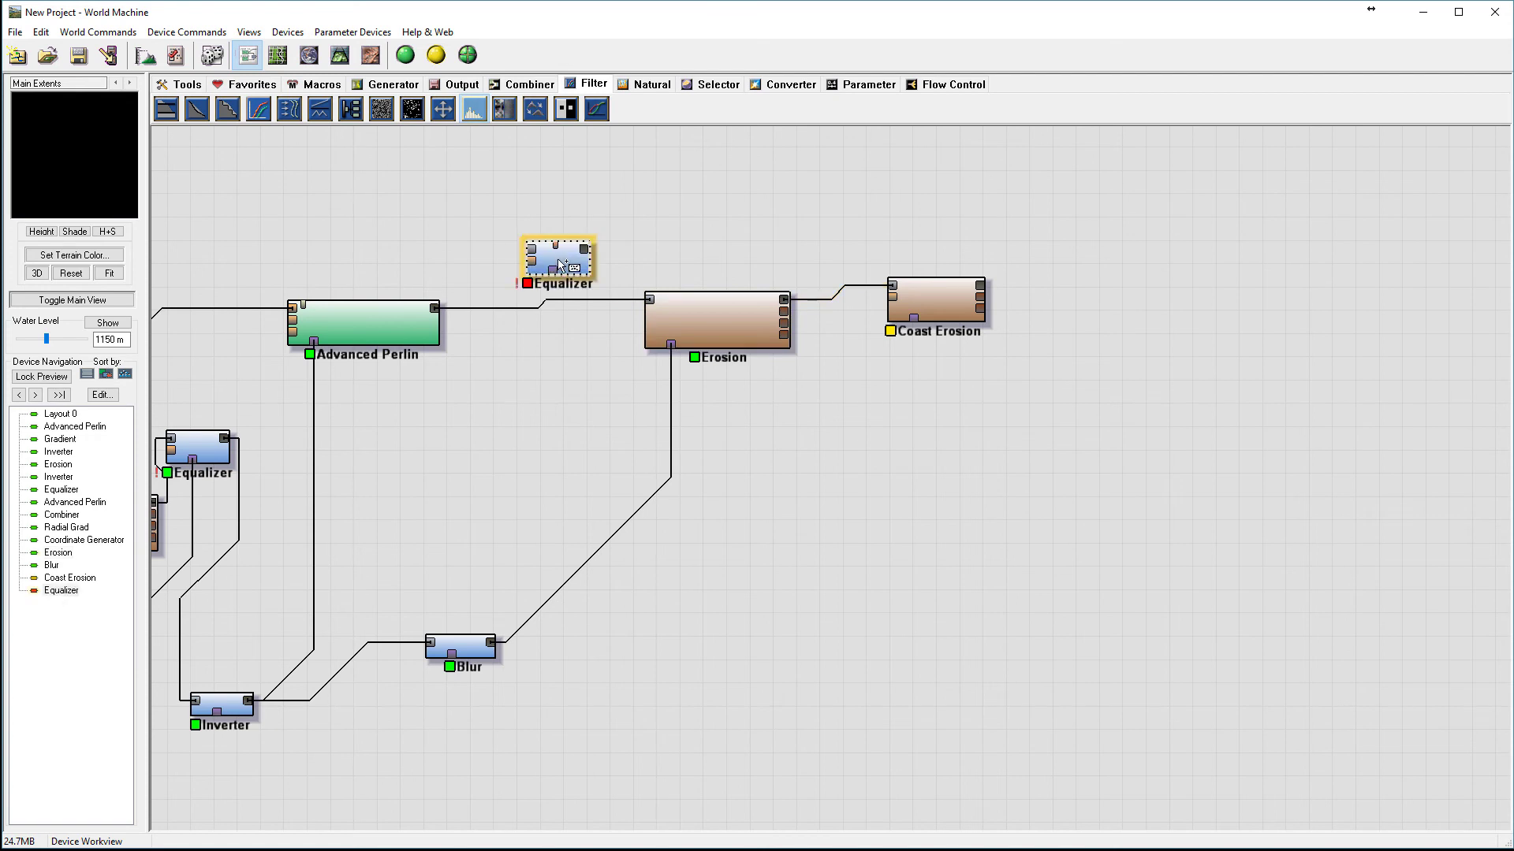
left_click_drag(436, 307, 649, 300)
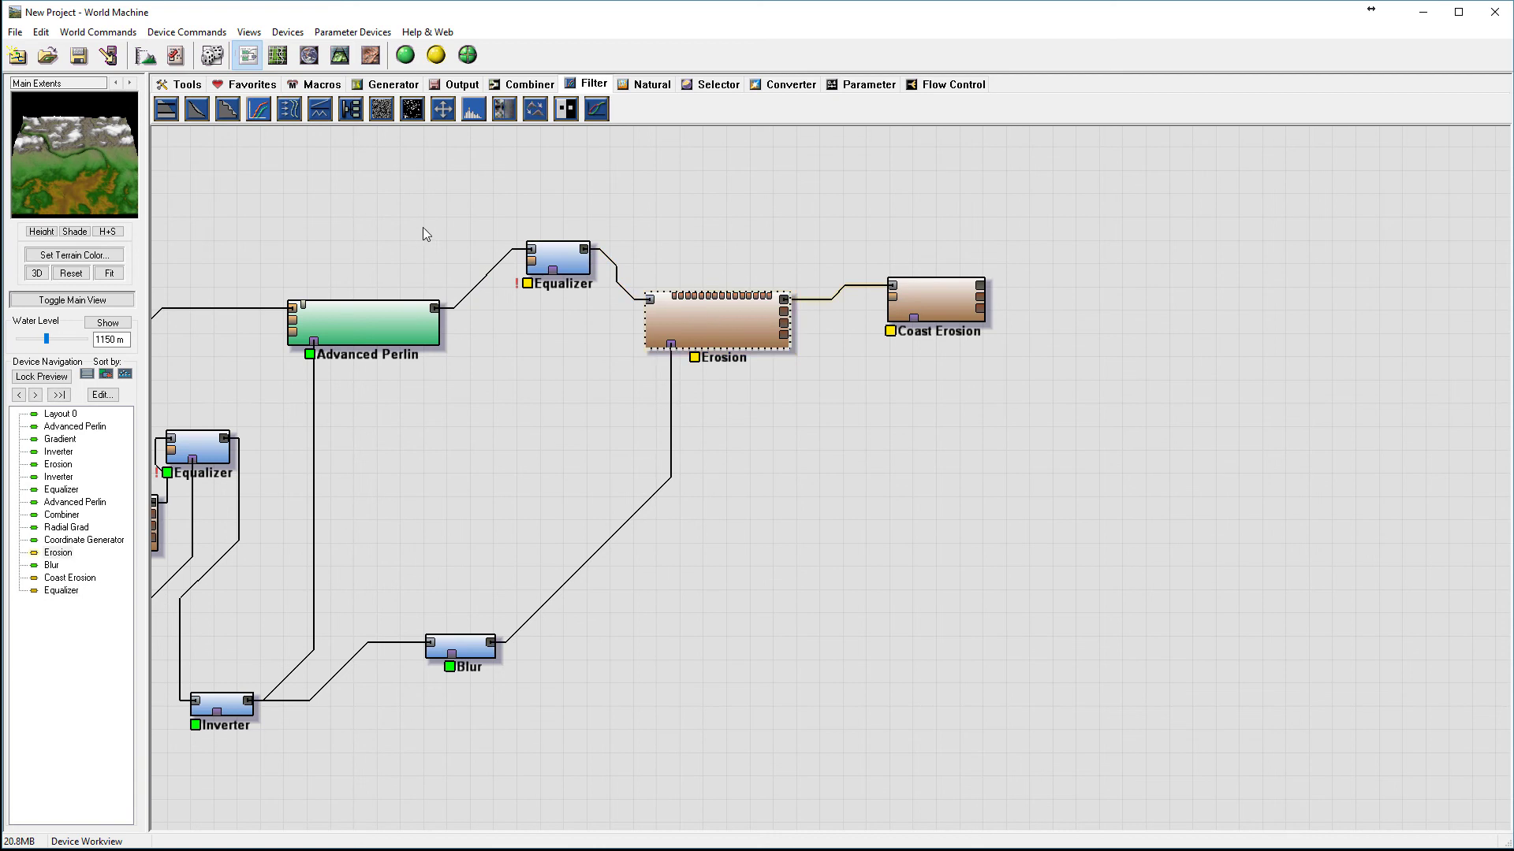
left_click_drag(575, 259, 573, 294)
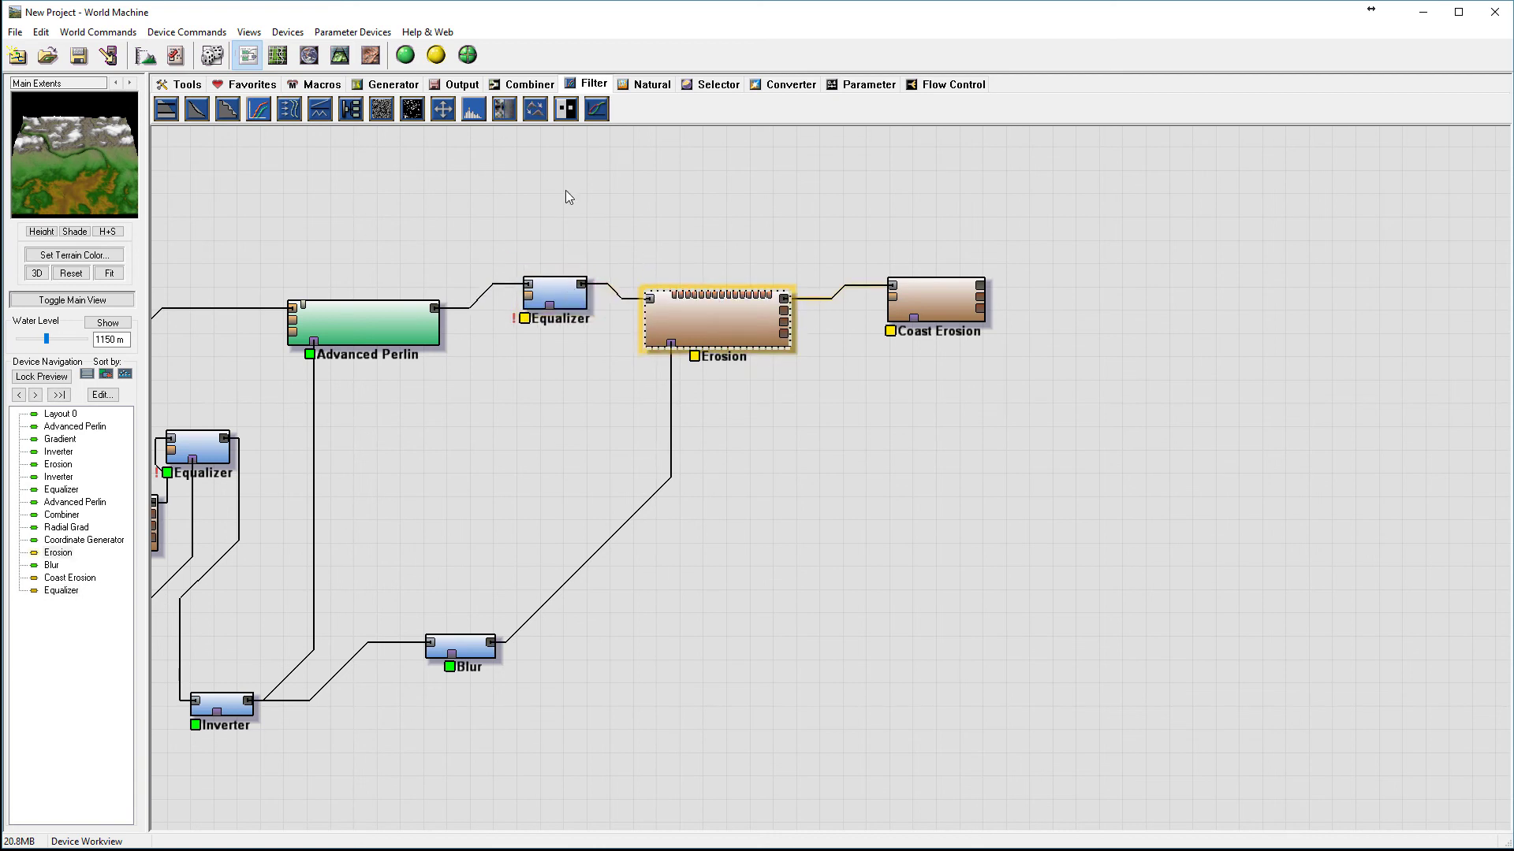
Build the terrain and orbit the 3D view to inspect the mountains.
left_click(340, 54)
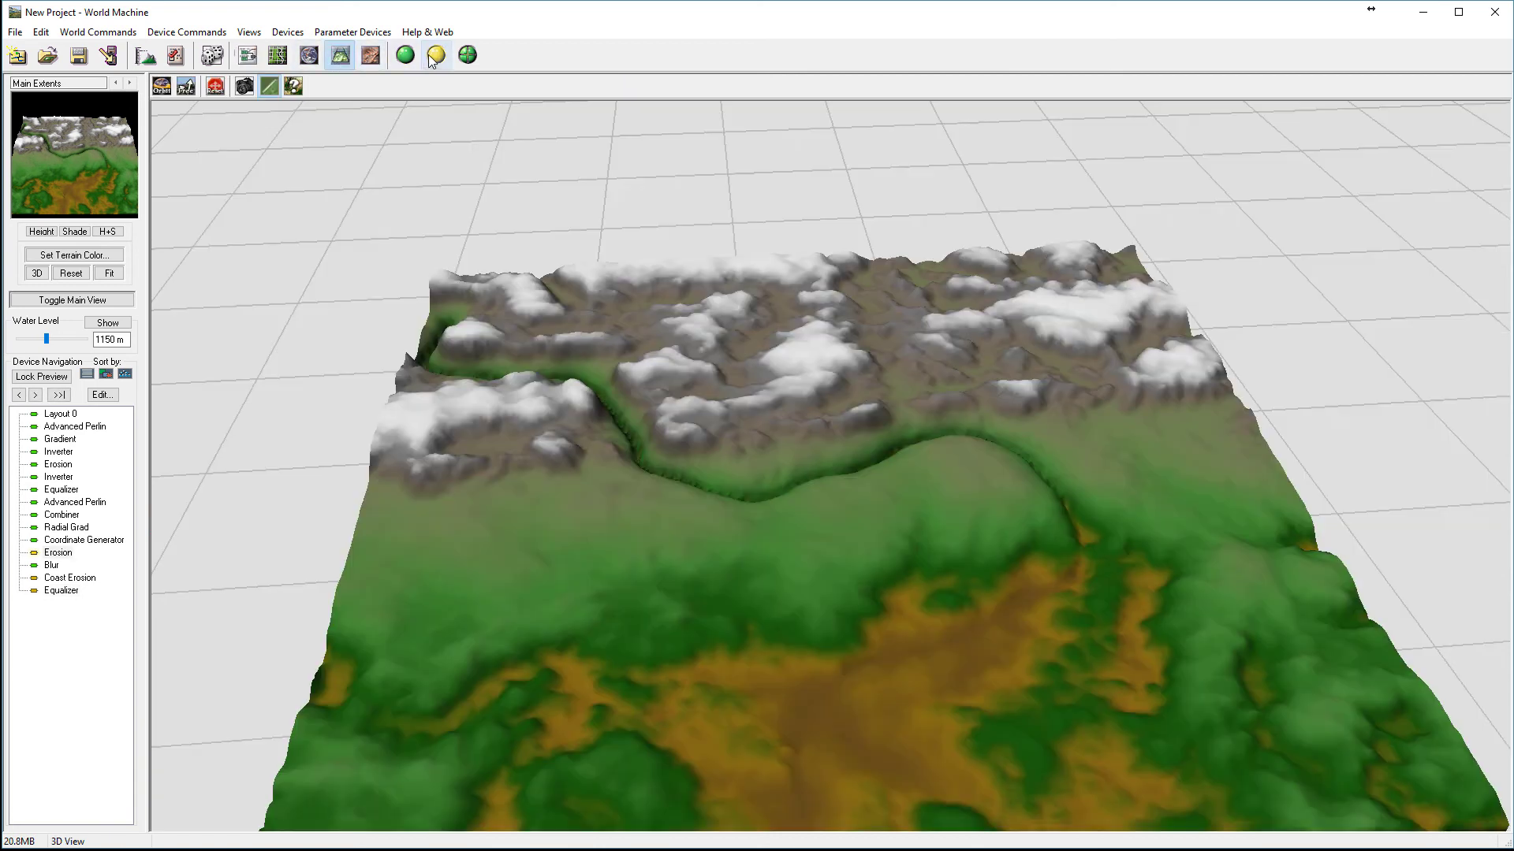
left_click(436, 55)
left_click_drag(792, 513, 1060, 457)
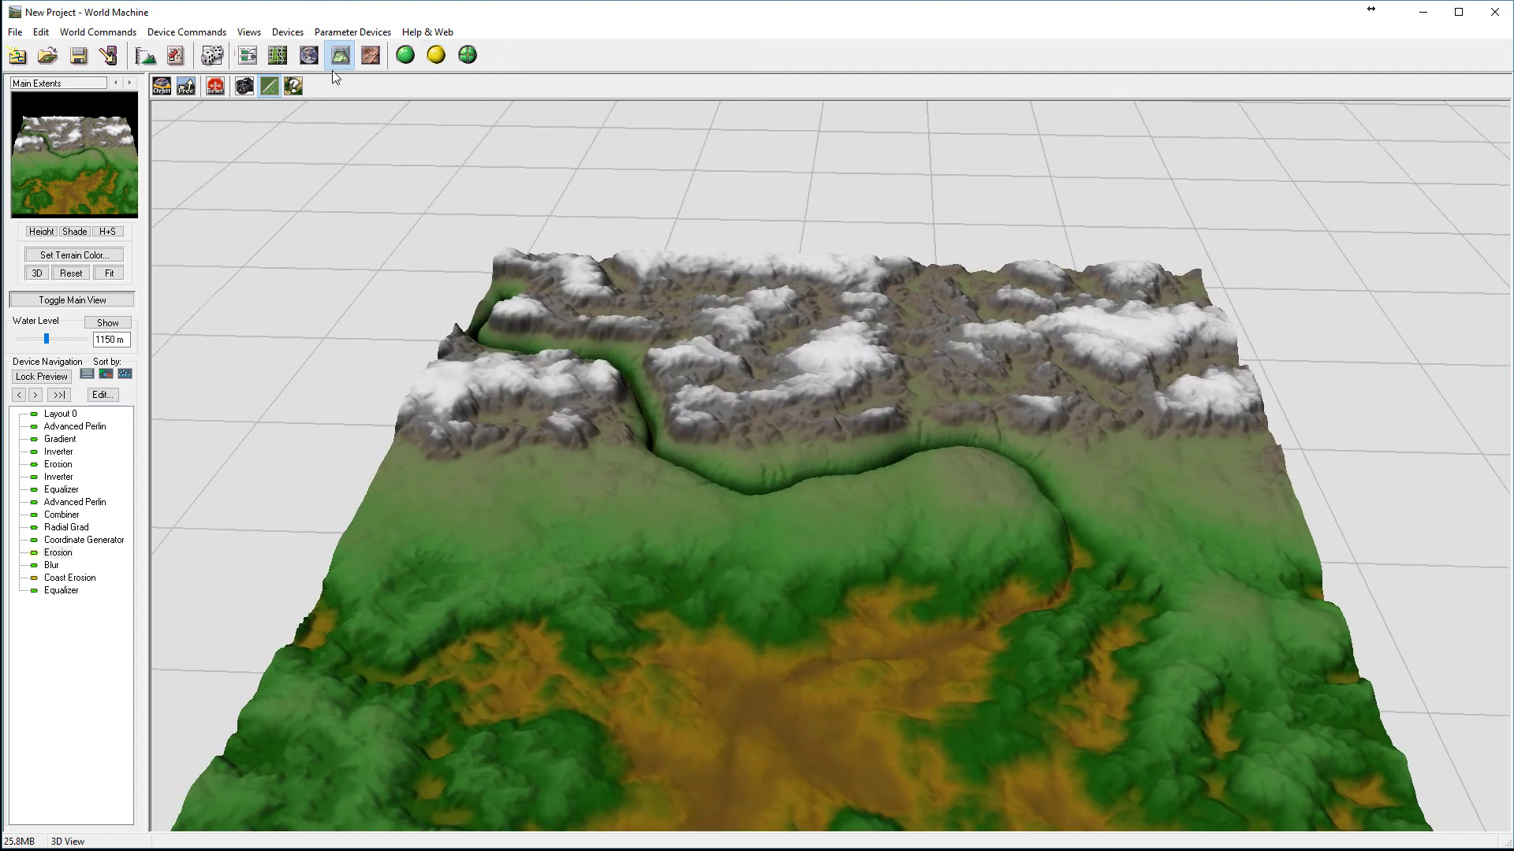
Back in the node graph, nudge Erosion left and select the Equalizer before it.
left_click(254, 63)
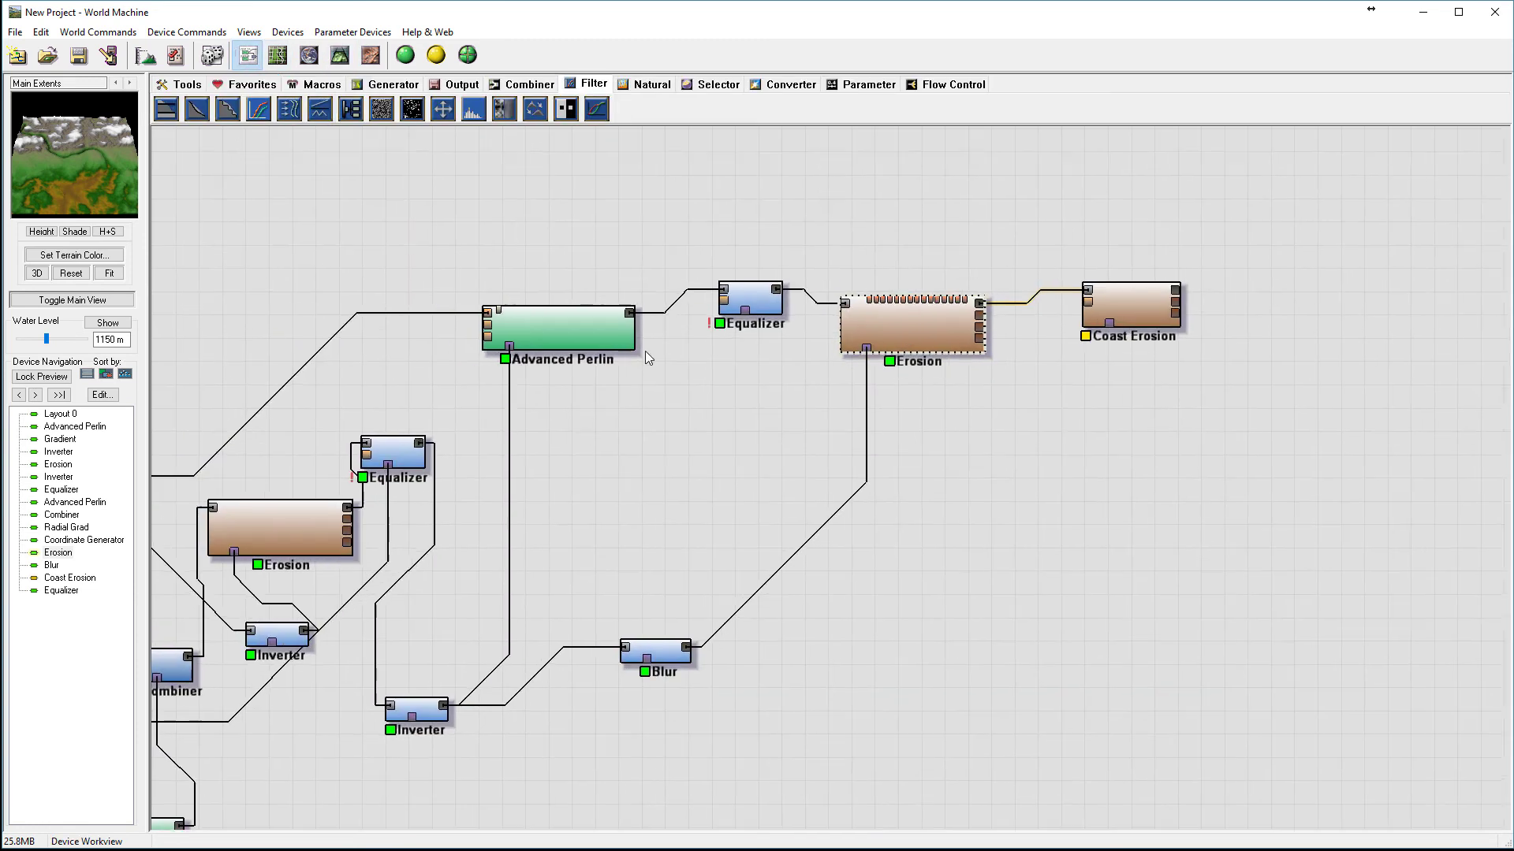
left_click_drag(580, 339, 593, 323)
left_click_drag(900, 332, 892, 331)
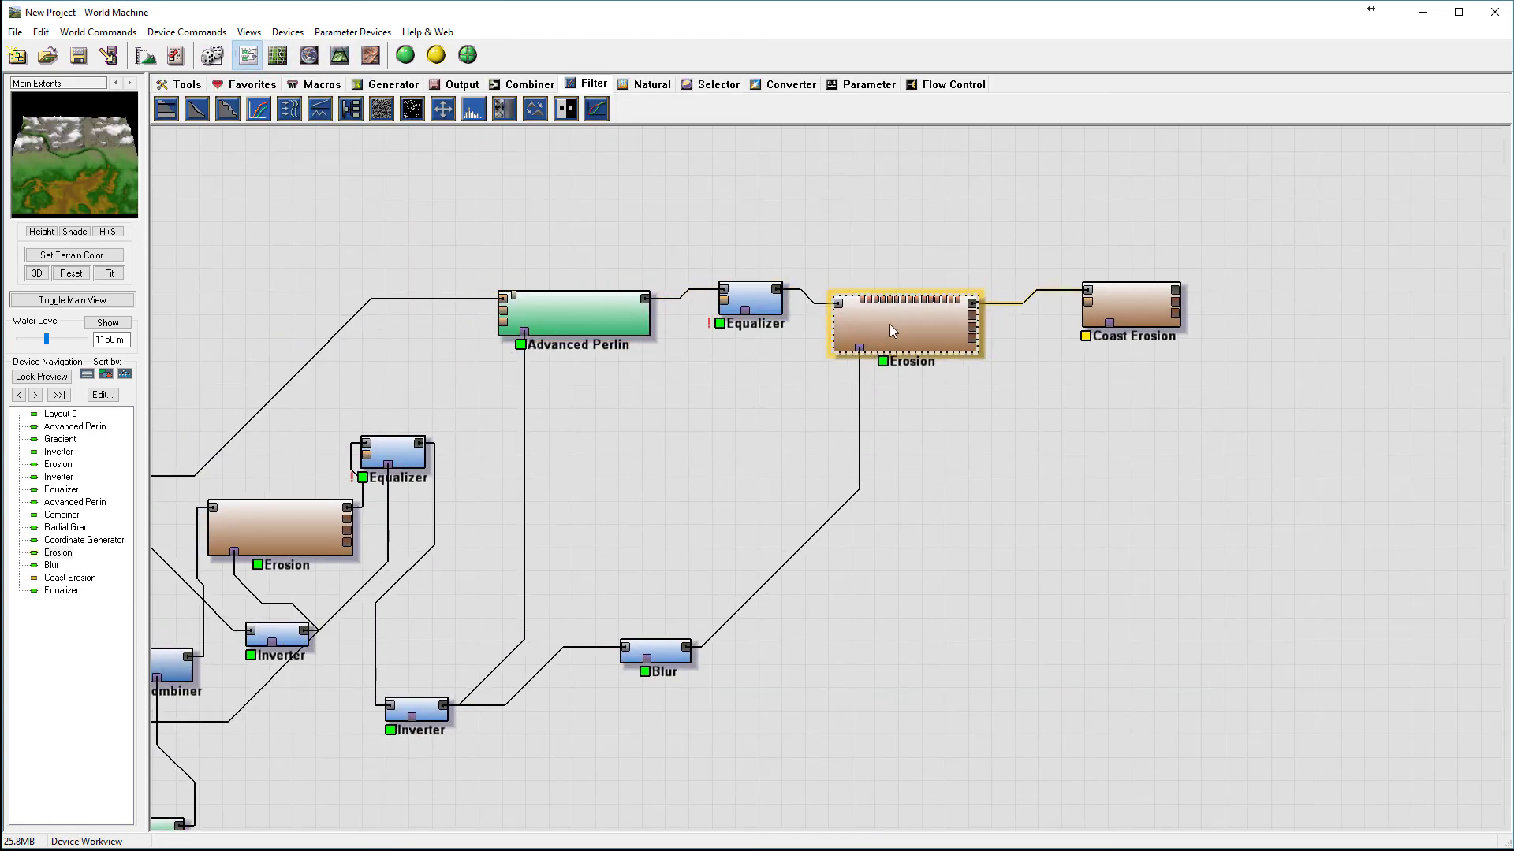
left_click(771, 305)
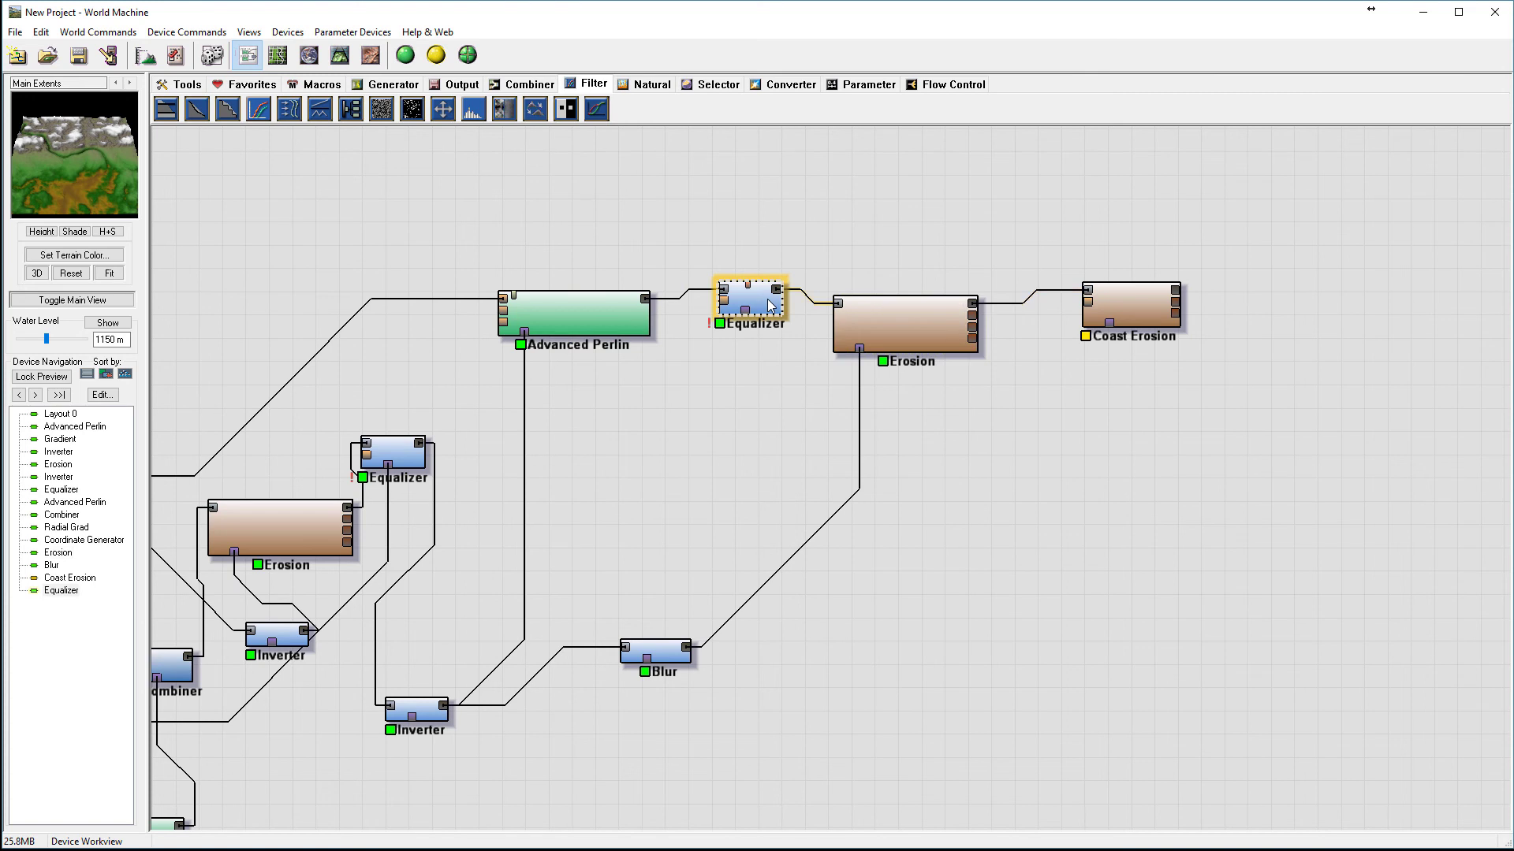
Replace the Equalizer with a new one wired from Erosion into Coast Erosion.
key("Delete")
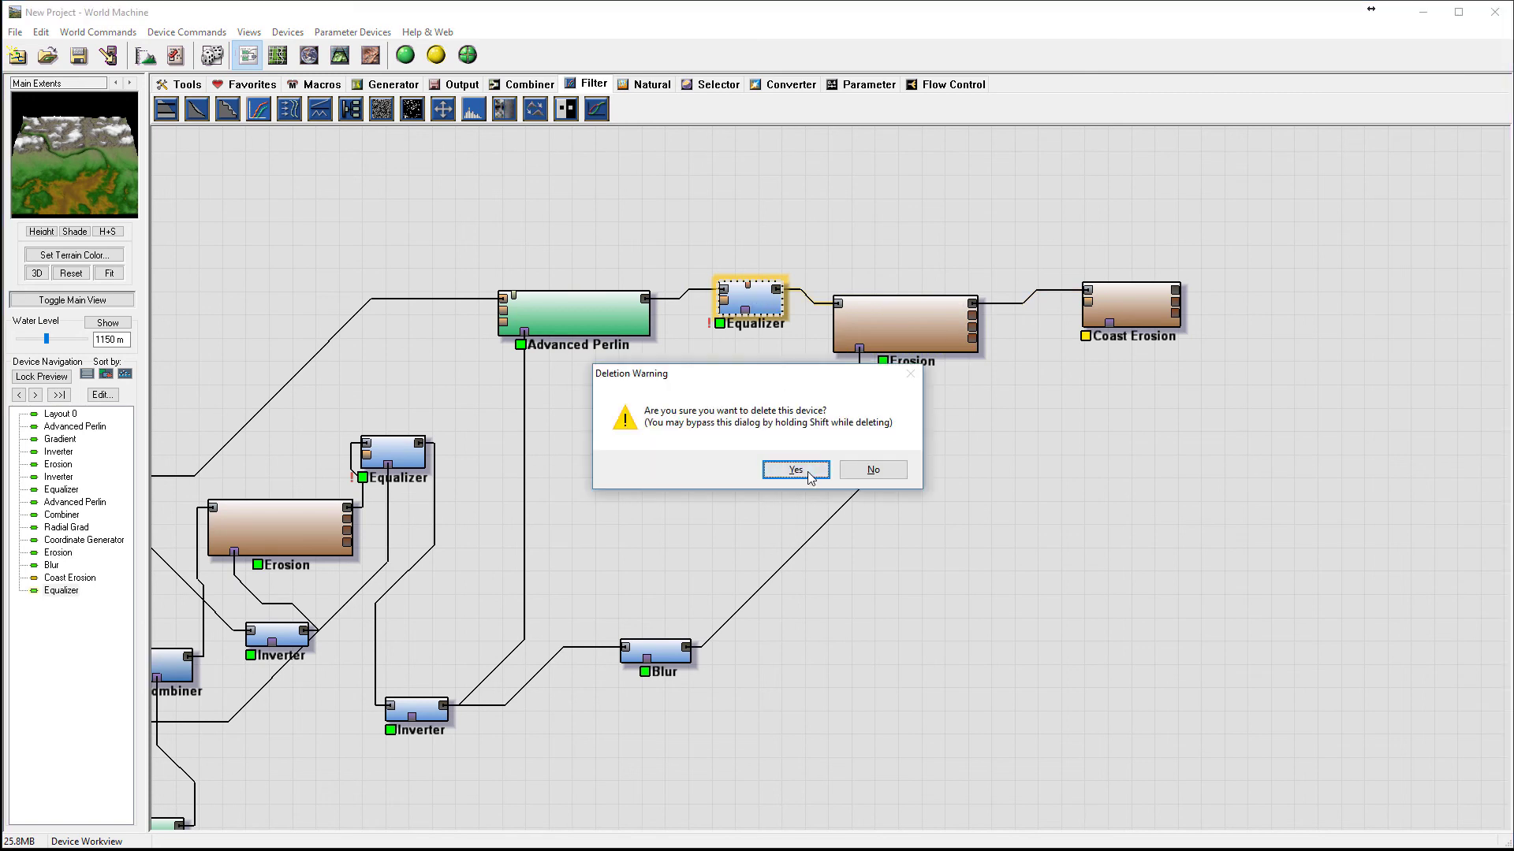
left_click(796, 470)
left_click_drag(907, 327, 858, 330)
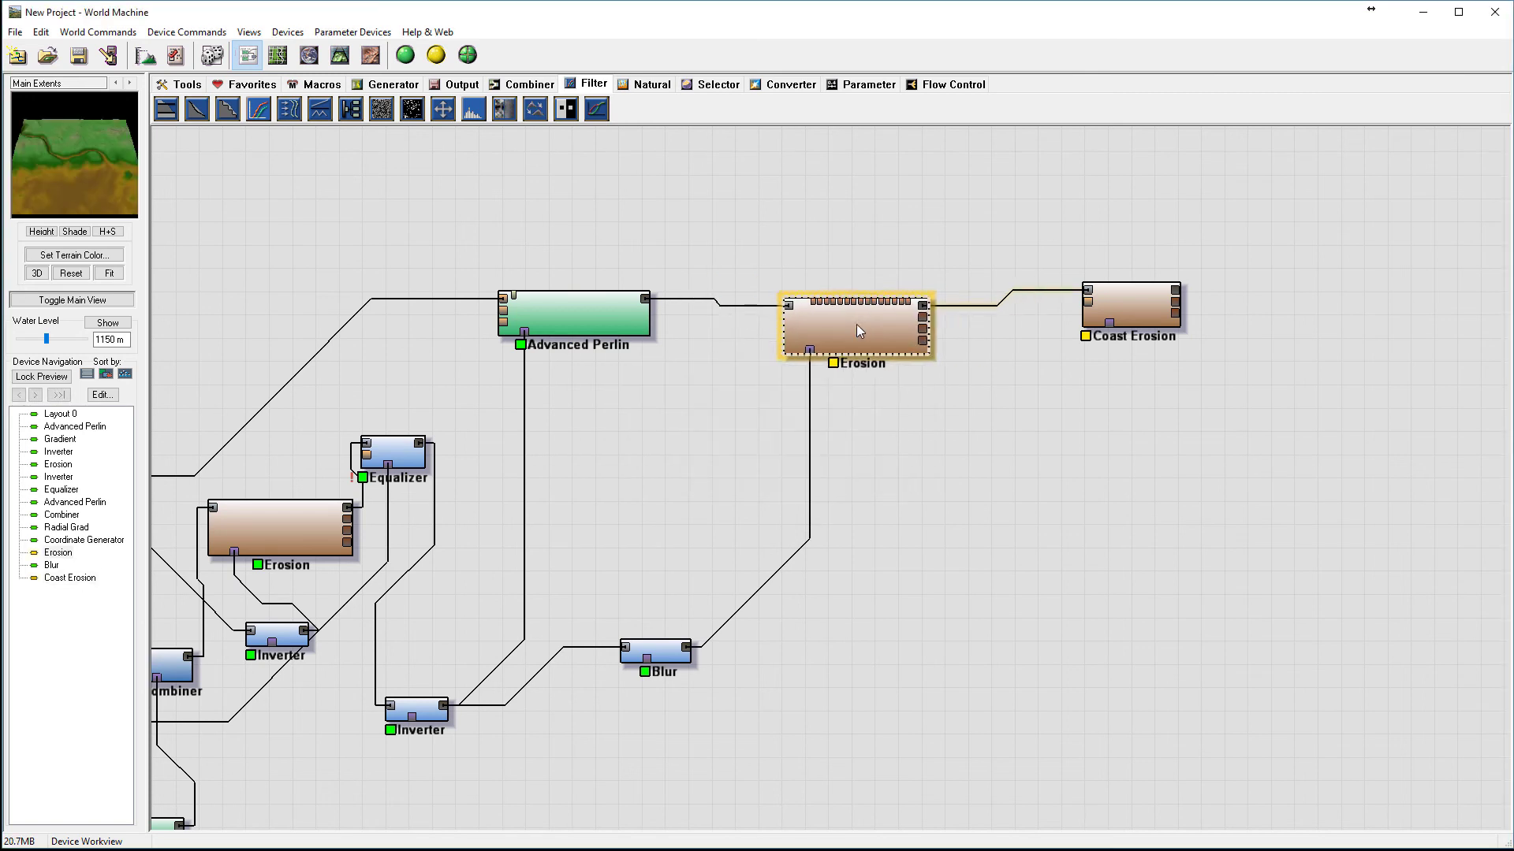
left_click(474, 110)
left_click(1003, 240)
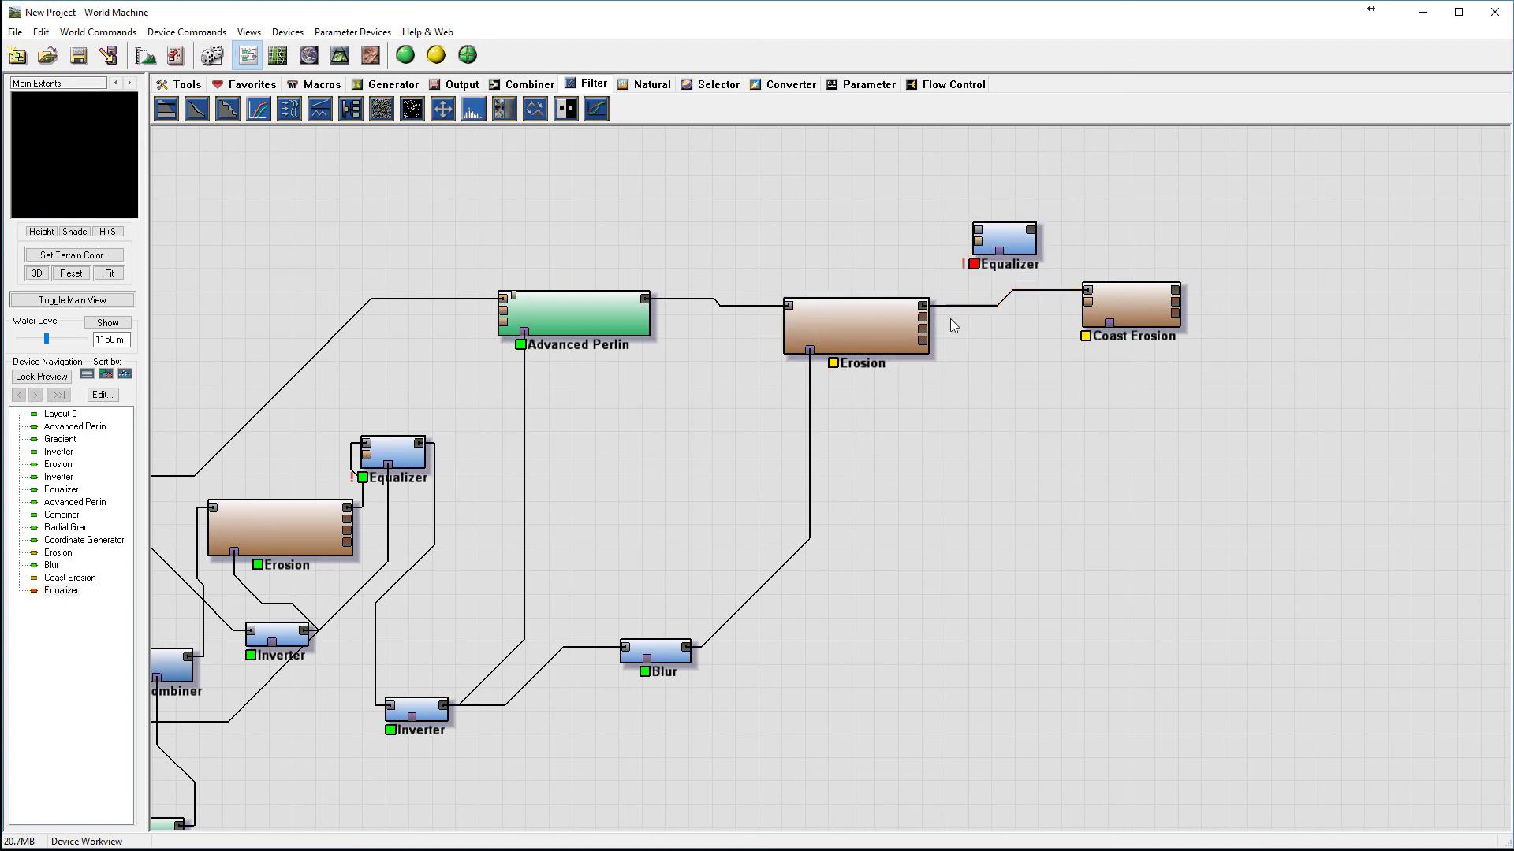
left_click_drag(923, 306, 1109, 297)
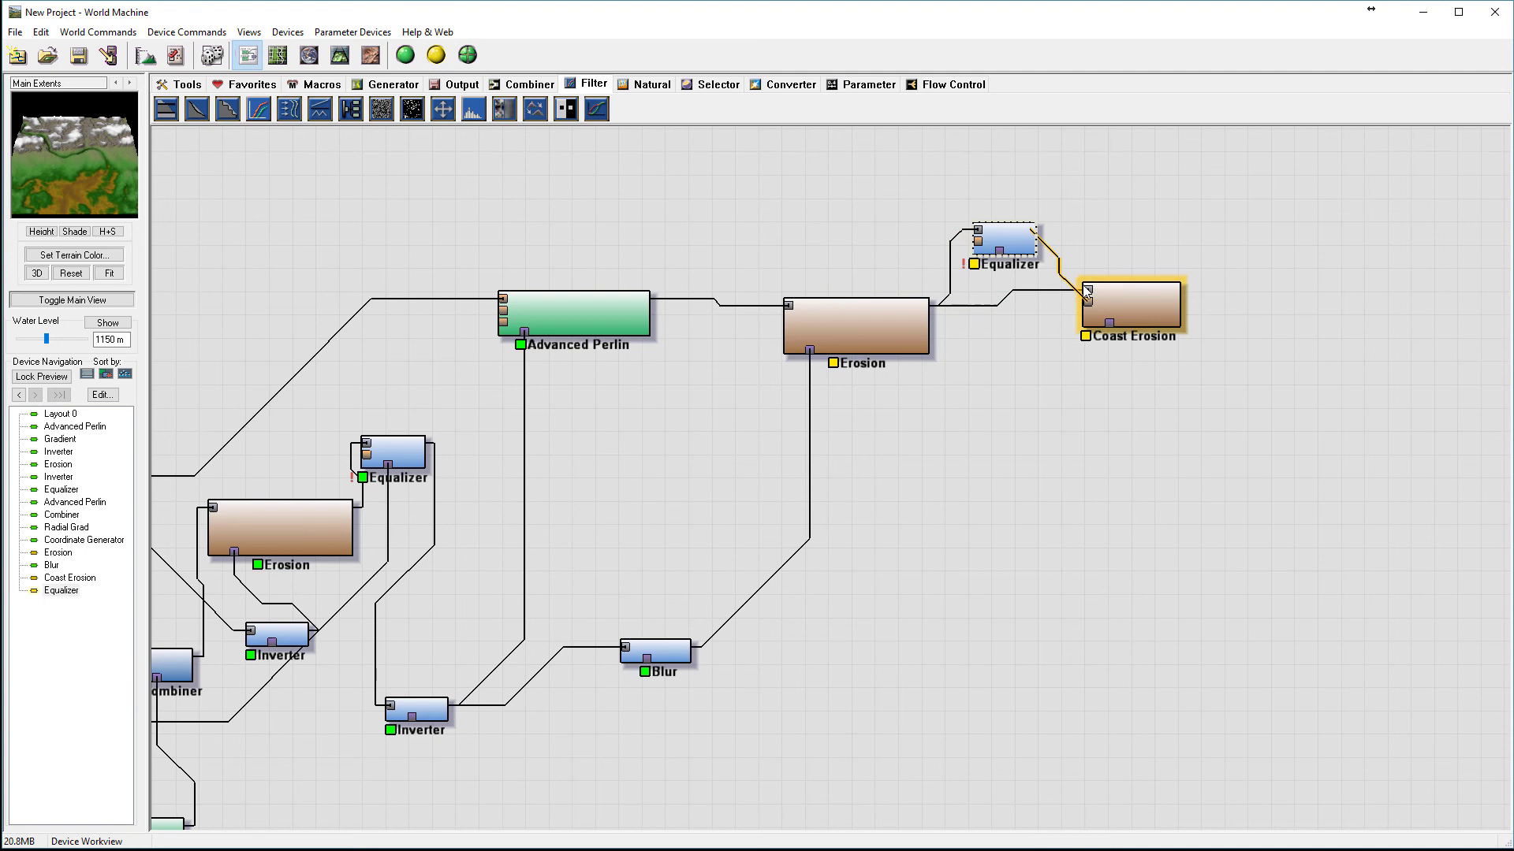
left_click_drag(1089, 291, 1018, 305)
left_click(1008, 242)
Lower the Equalizer's equalization to about 0.297.
double_click(1019, 306)
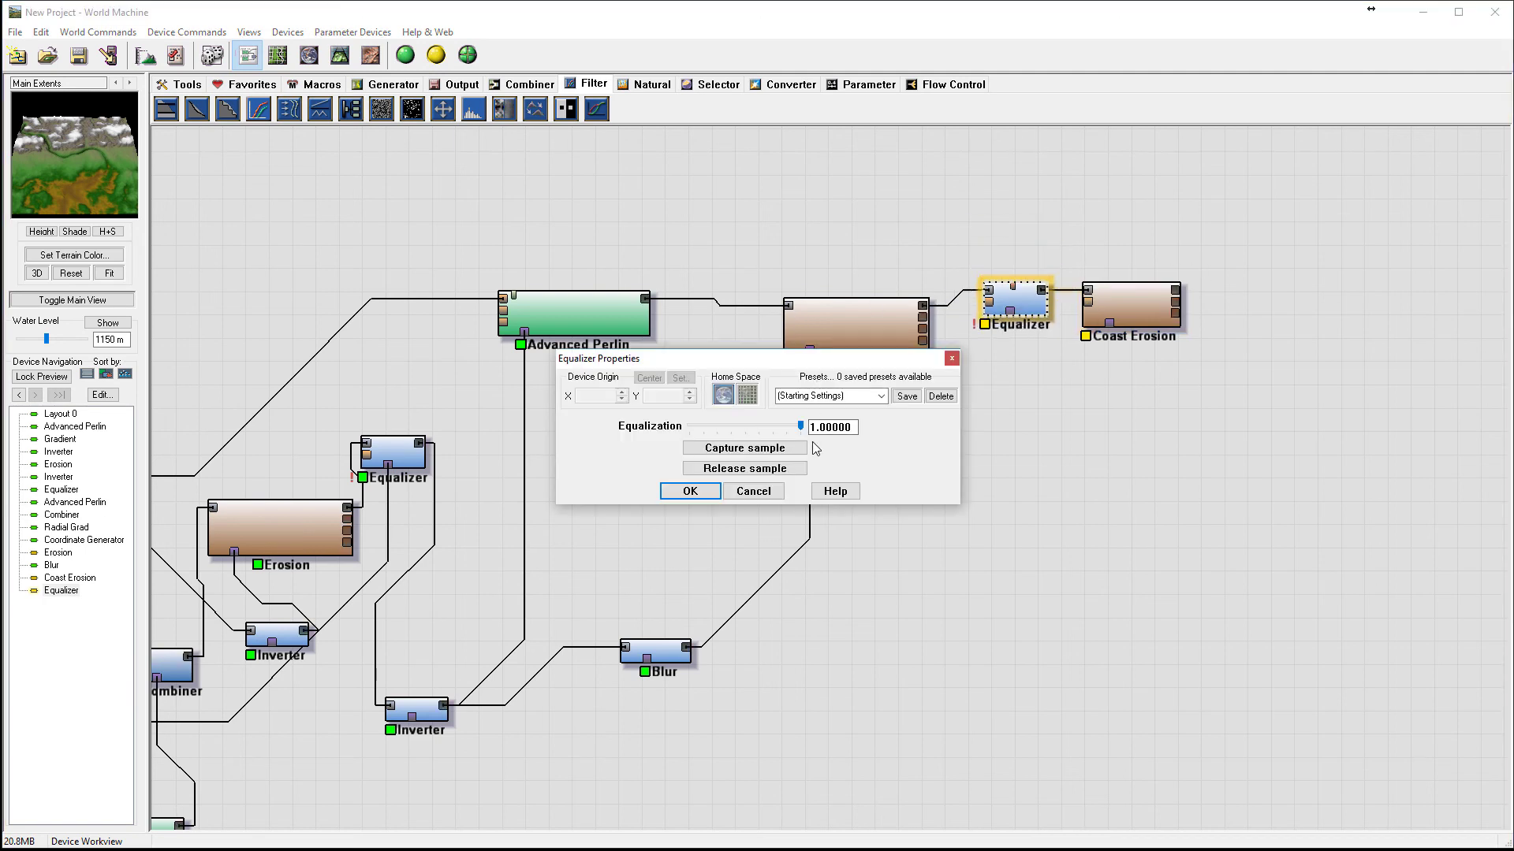
mouse_move(716, 418)
left_mouse_down()
mouse_move(686, 426)
mouse_move(714, 425)
left_mouse_up()
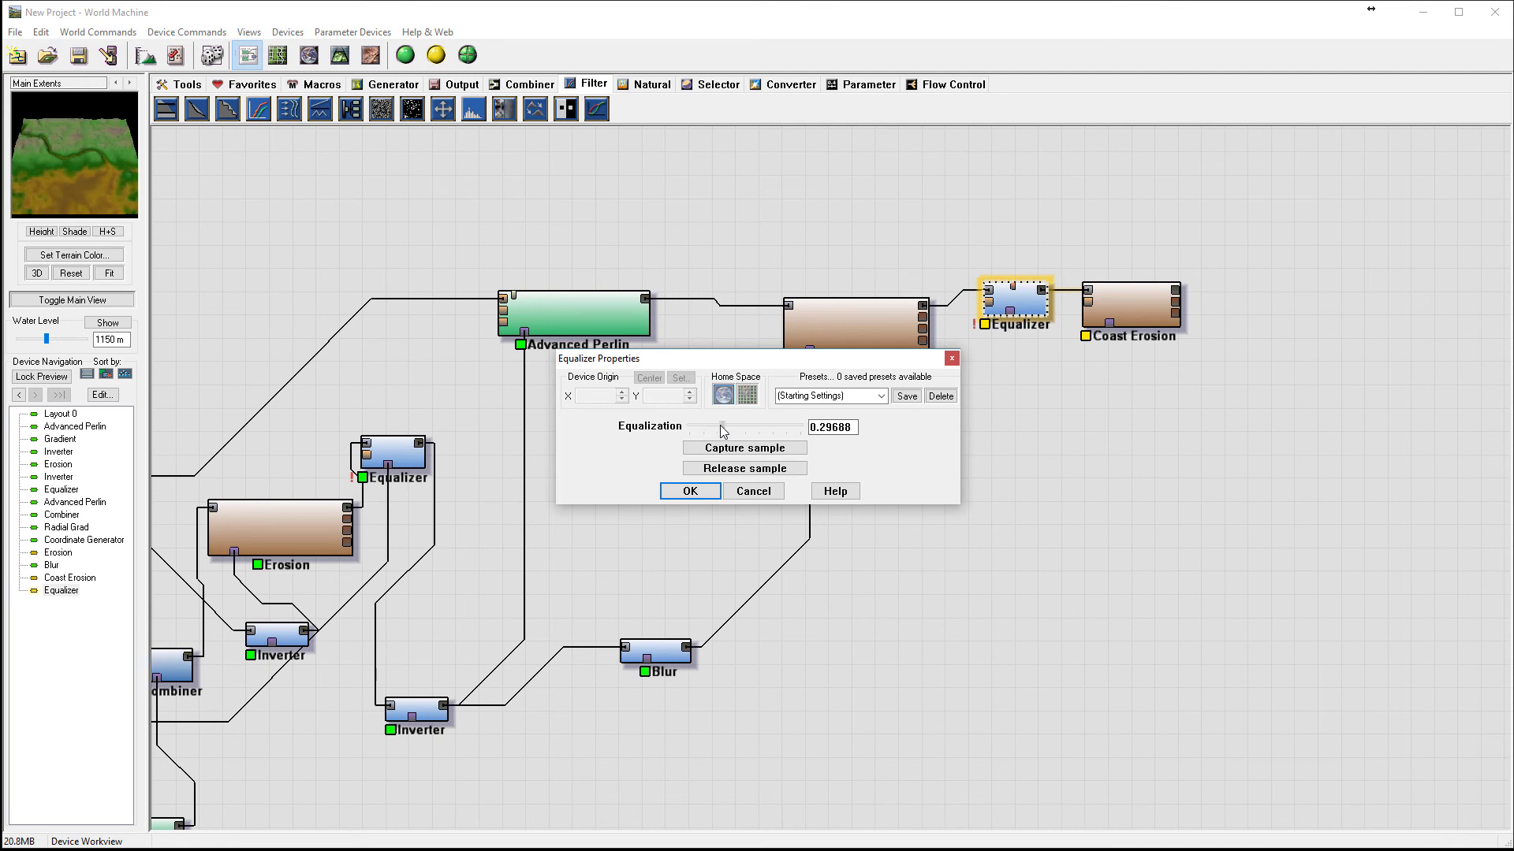
left_click(689, 491)
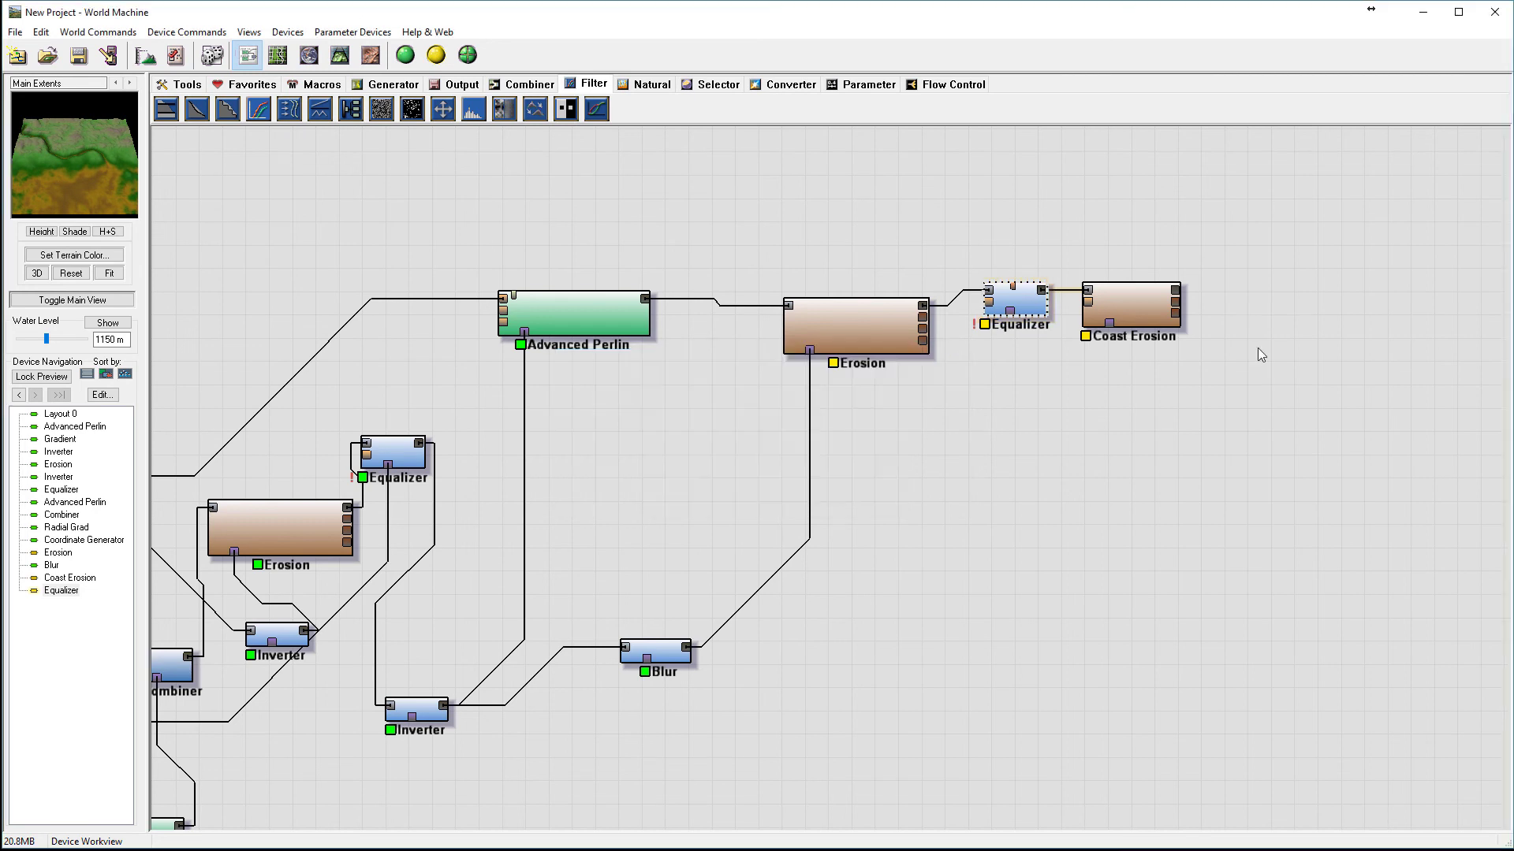
left_click(1131, 306)
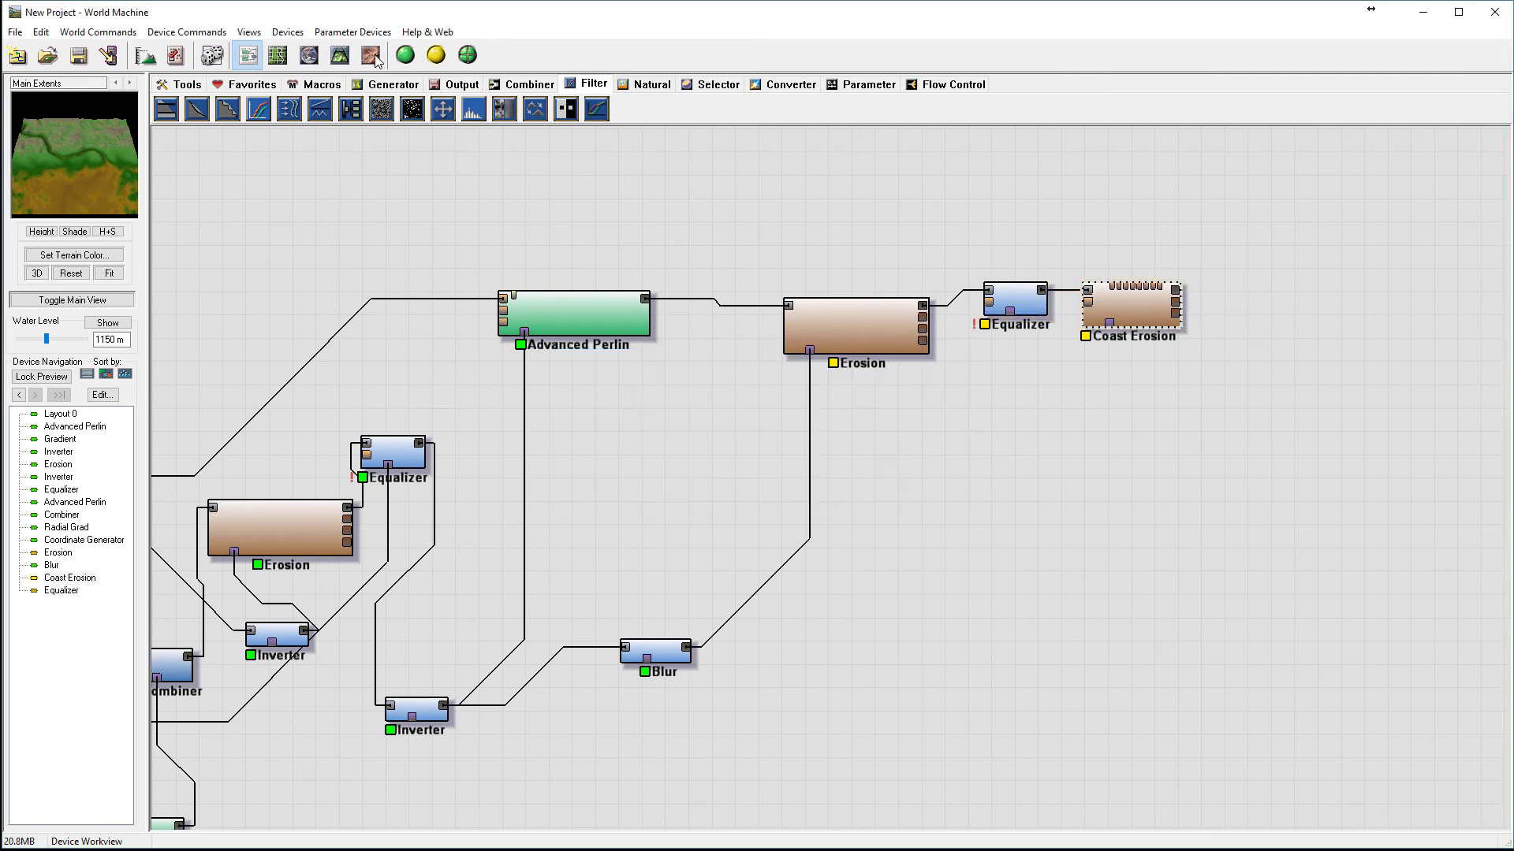
Rebuild the terrain and orbit the 3D view close onto the eroded river bend.
left_click(340, 54)
left_click(436, 54)
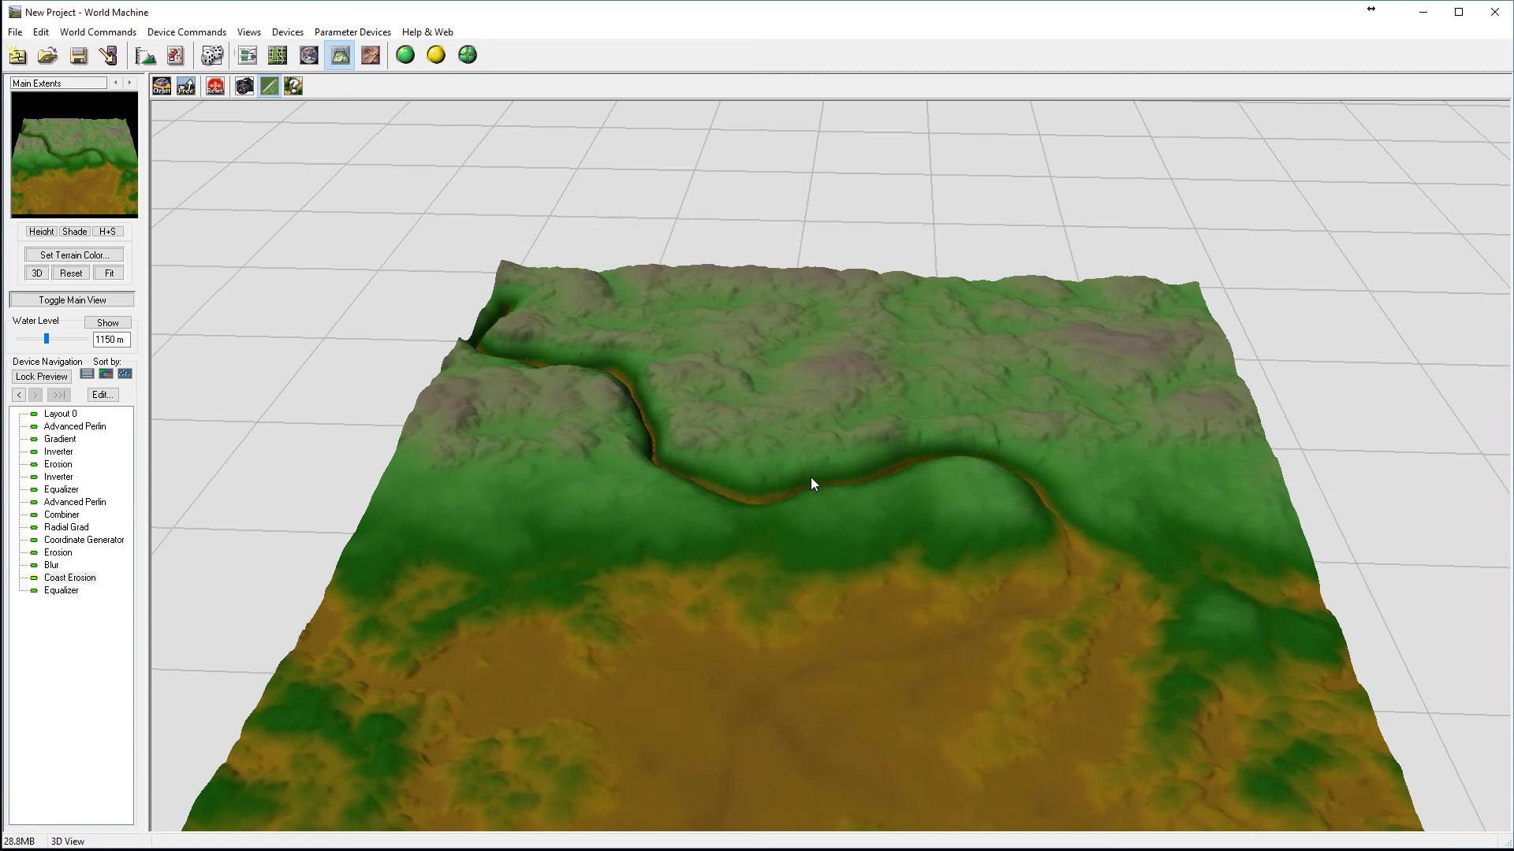
left_click_drag(809, 479, 726, 243)
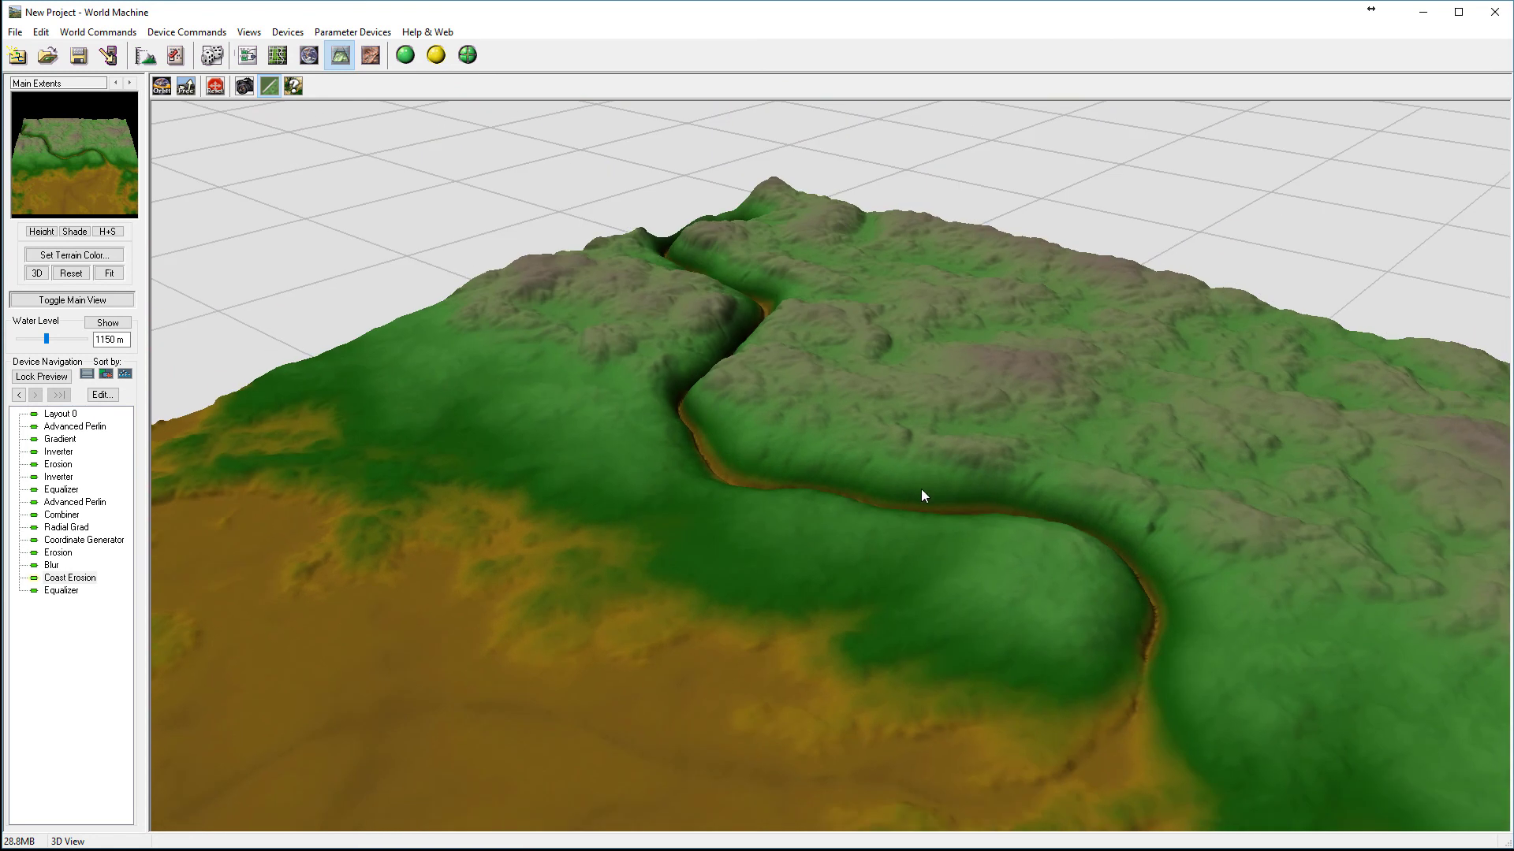
left_click(425, 52)
left_click_drag(780, 450, 804, 473)
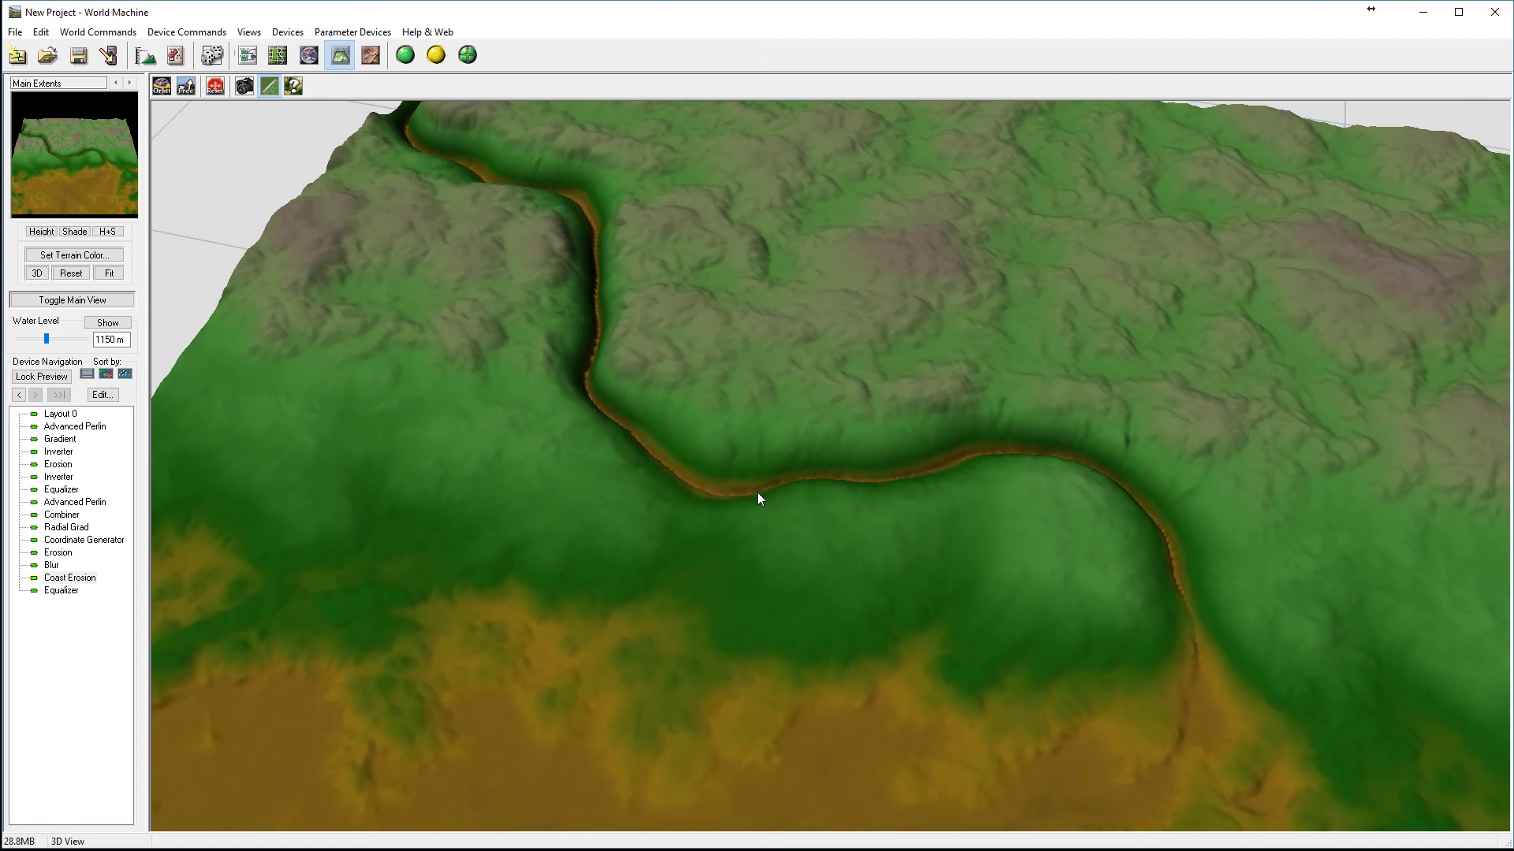
left_click(247, 54)
Increase the Erosion node's erosive power.
scroll(623, 388, "down", 1)
double_click(845, 381)
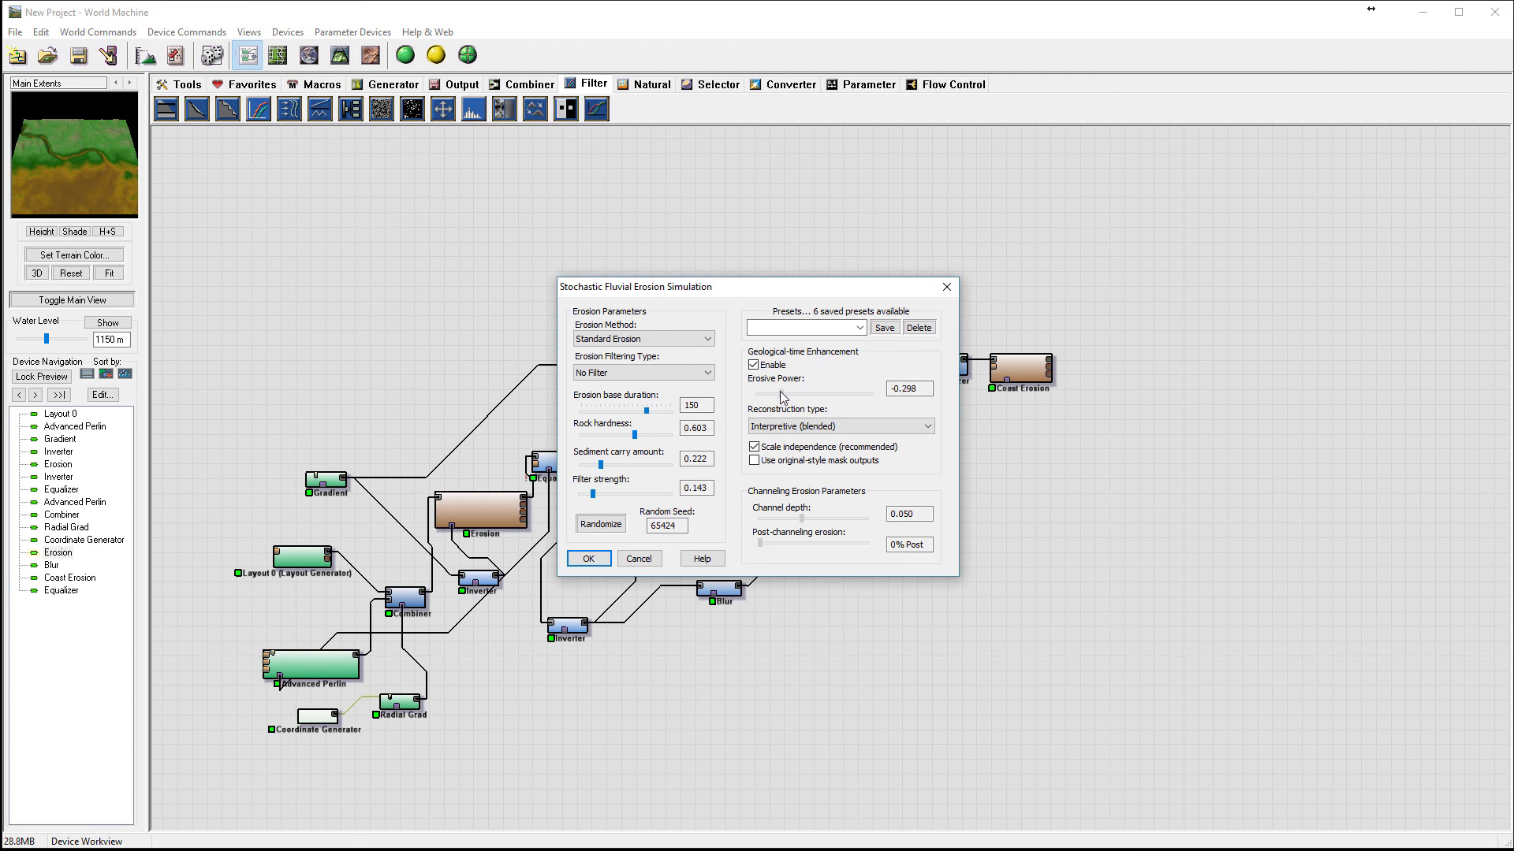
left_click_drag(802, 394, 853, 394)
left_click(588, 558)
Reopen the Blur node's settings and confirm them unchanged.
right_click_drag(888, 492, 1047, 385)
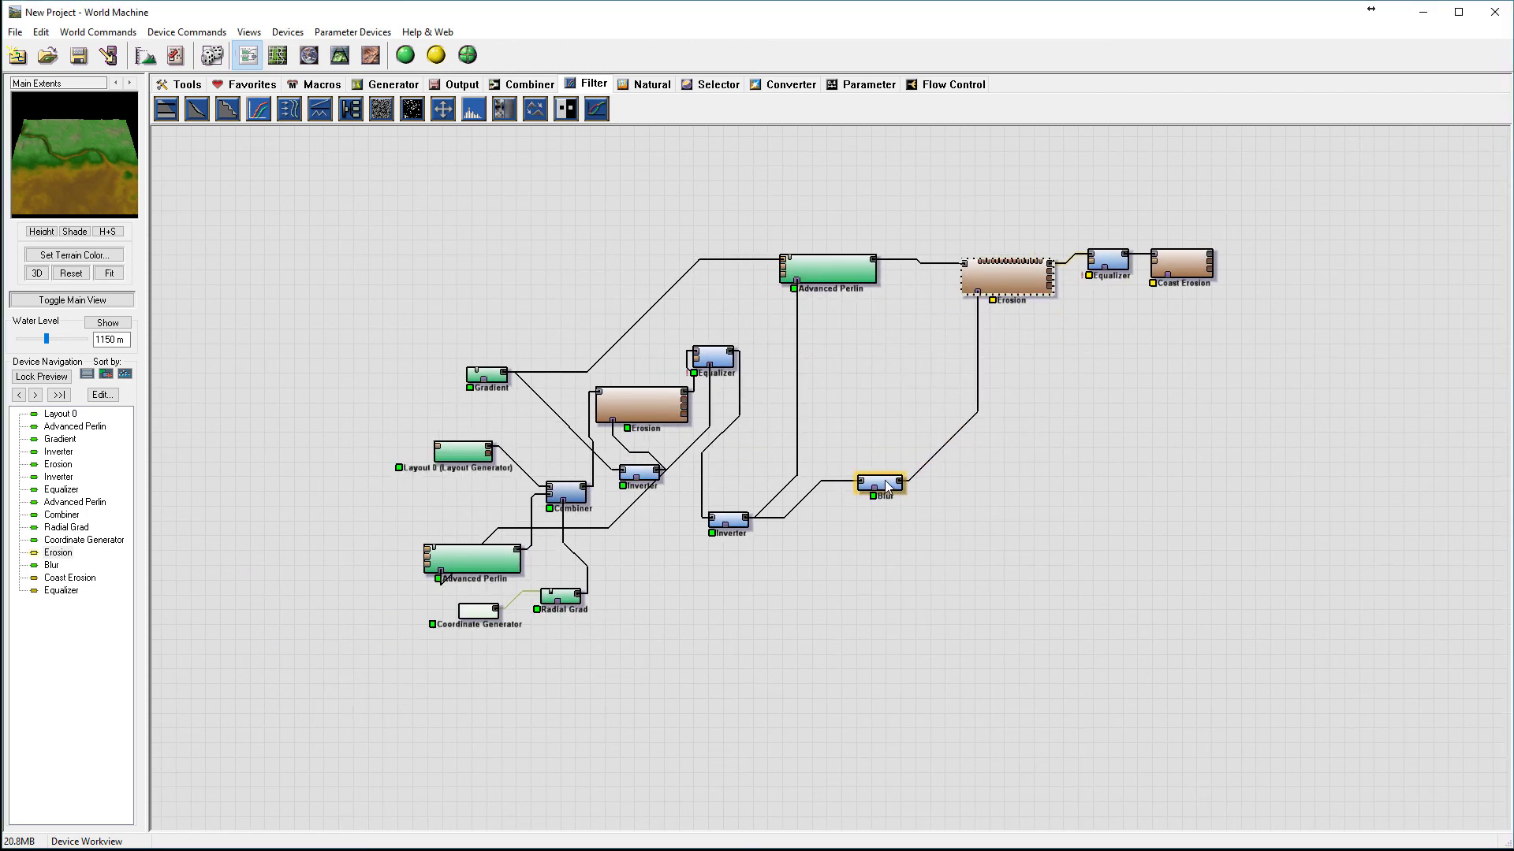
left_click(887, 484)
double_click(886, 485)
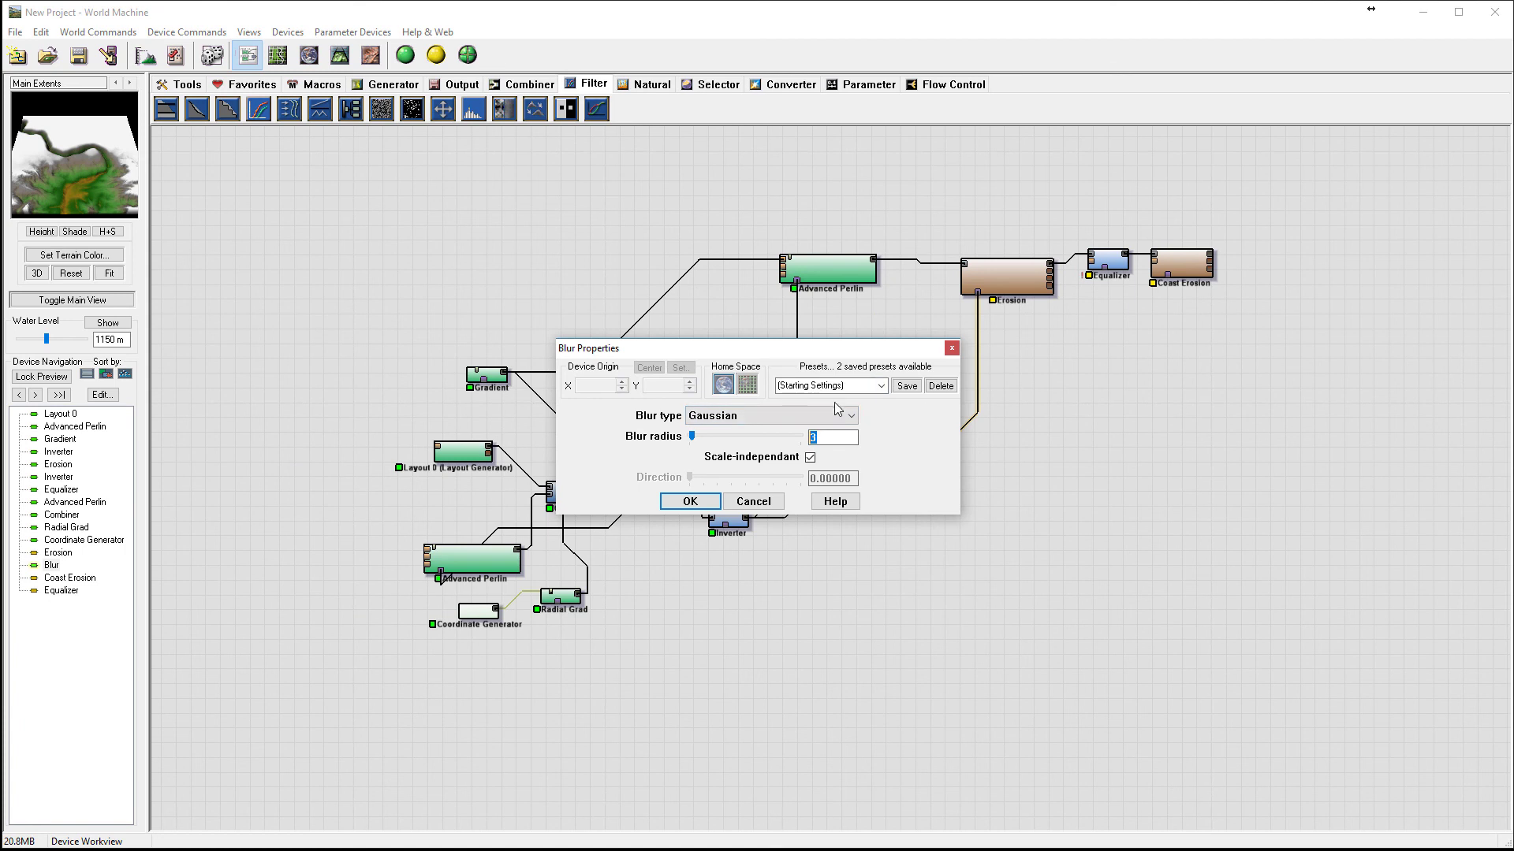
left_click(686, 502)
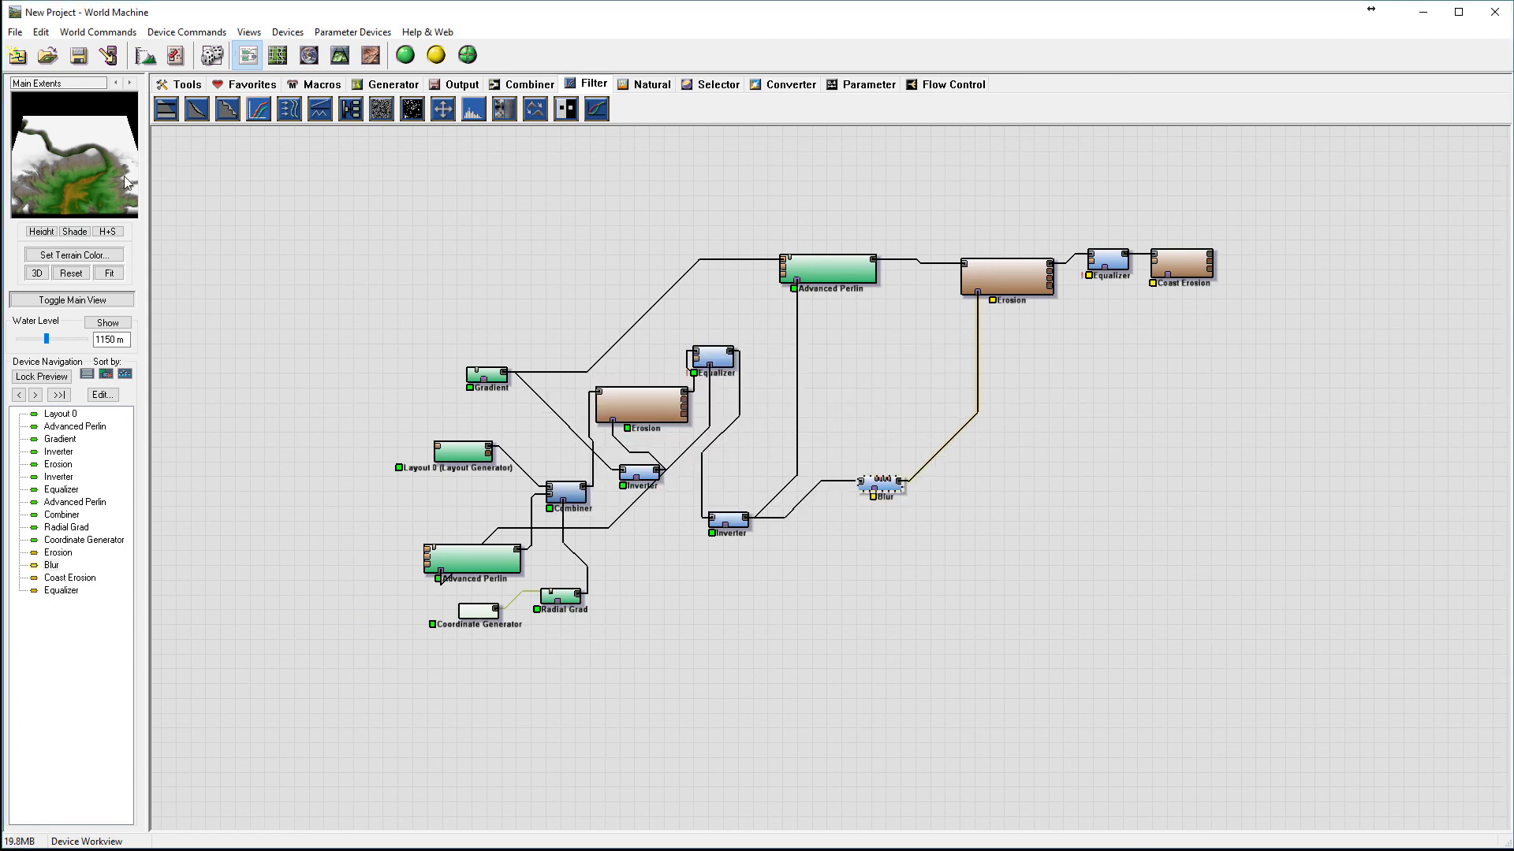
Align the Inverter, Advanced Perlin, Erosion and Coast Erosion nodes into a neat row.
left_click(732, 521)
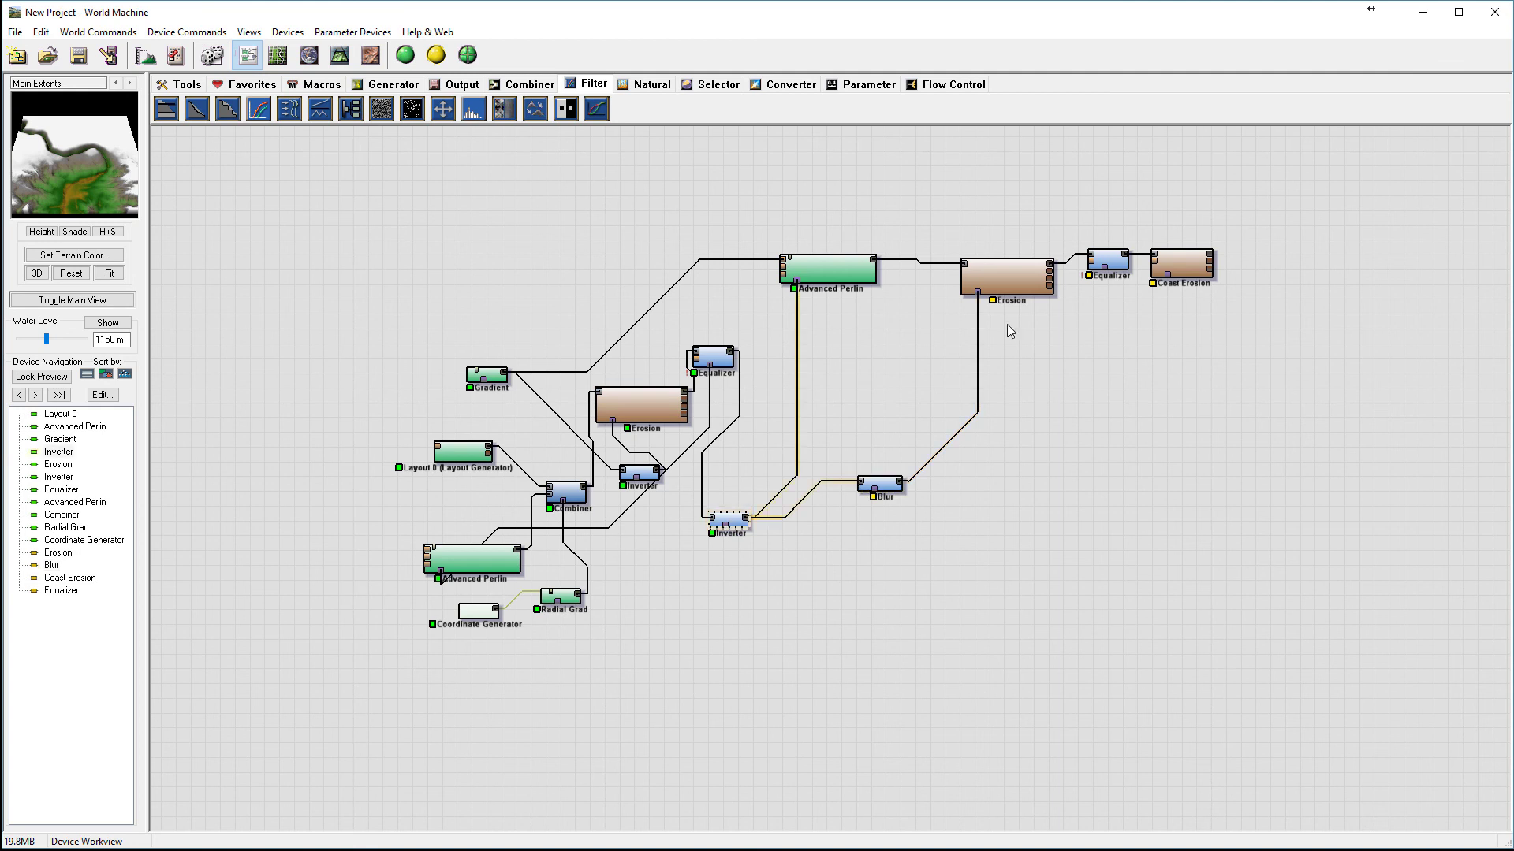
left_click_drag(744, 523, 767, 510)
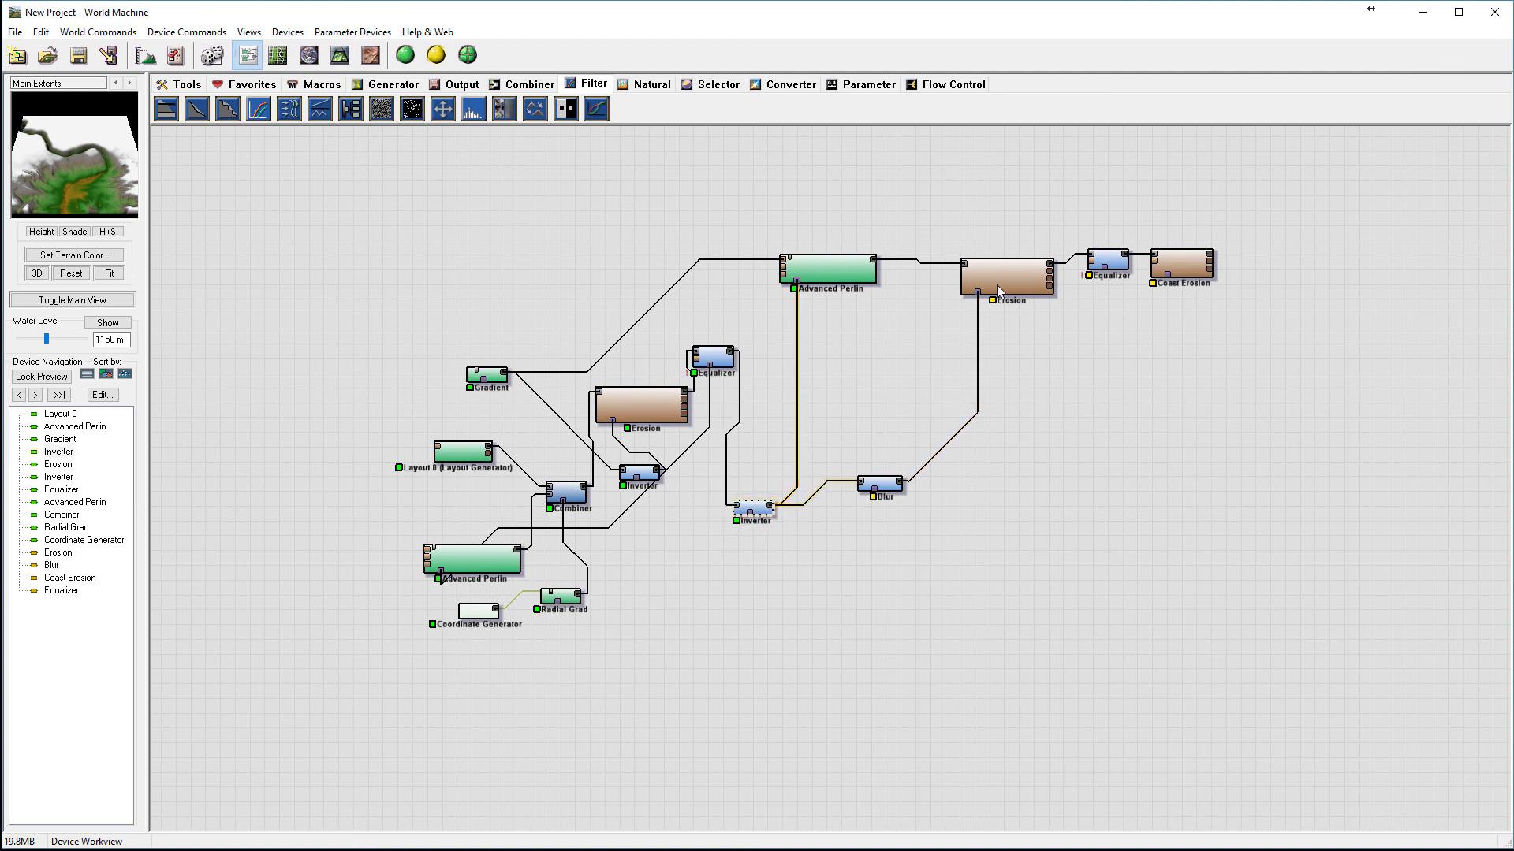
left_click_drag(827, 268, 797, 249)
left_click_drag(1024, 278, 1003, 244)
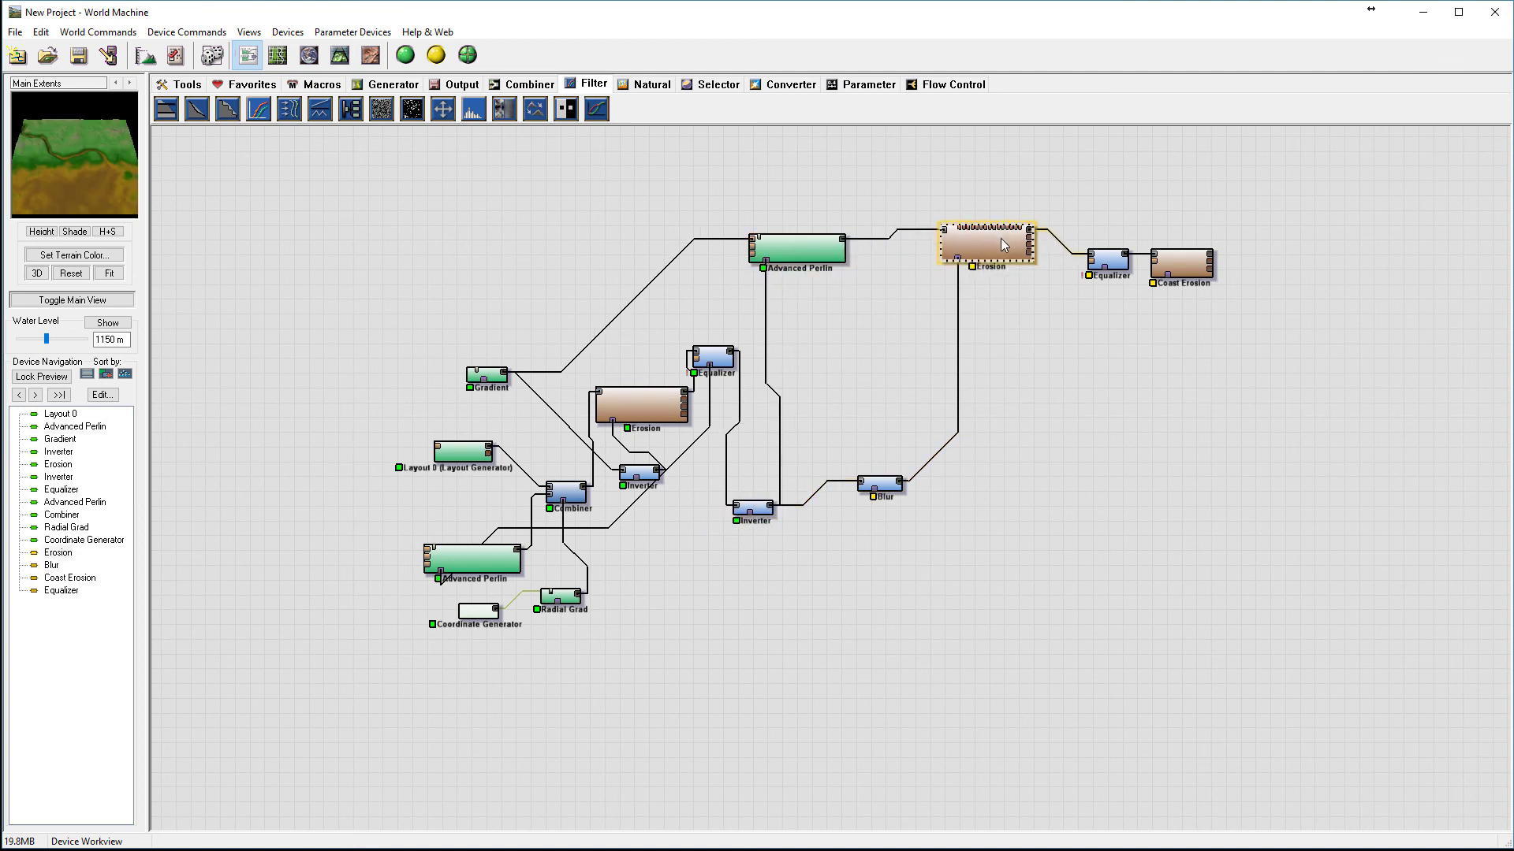
left_click(1182, 262)
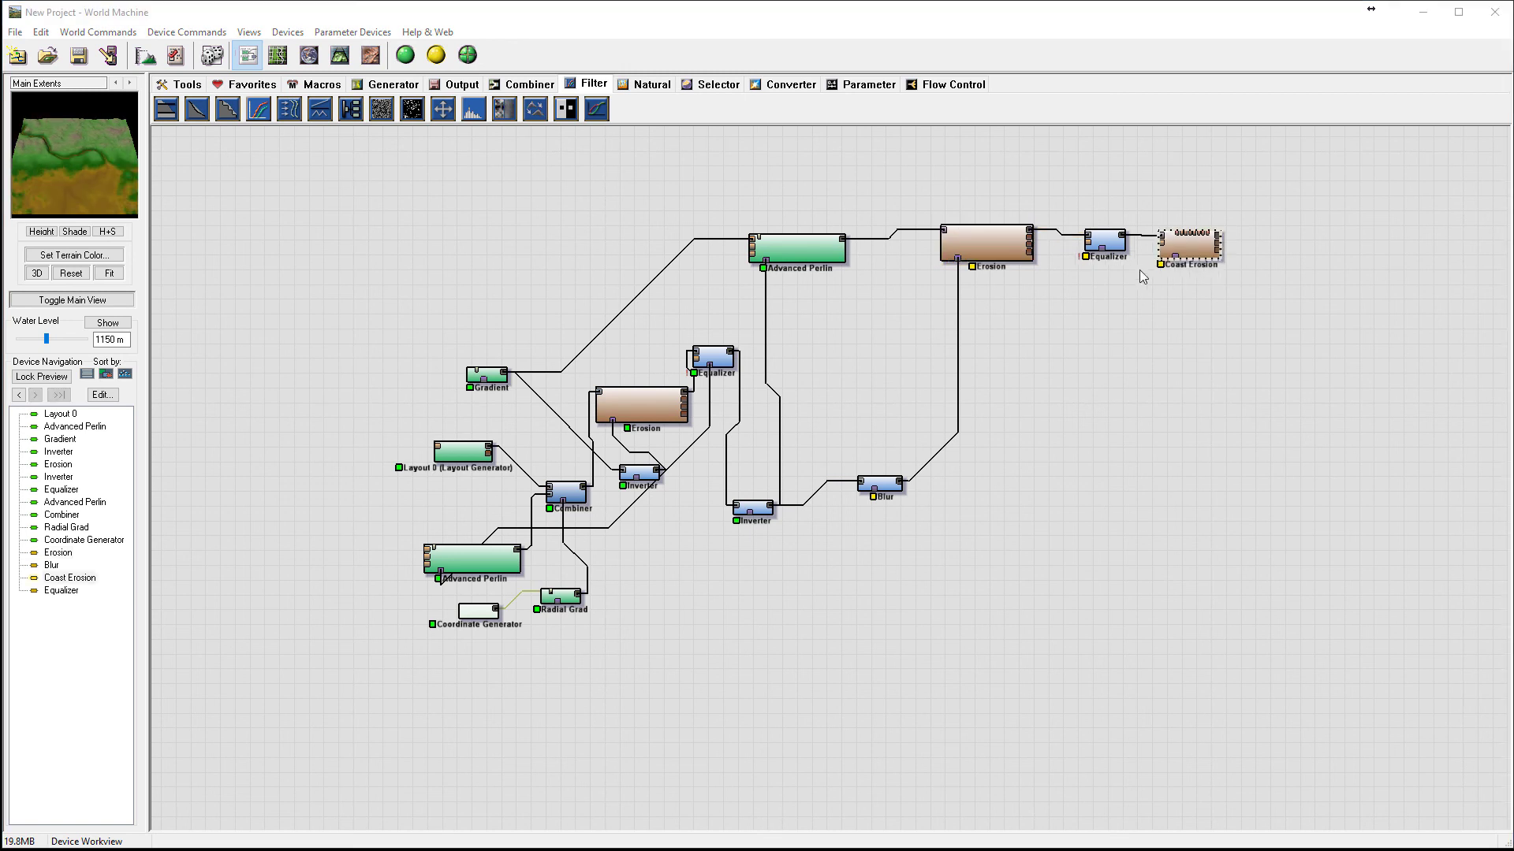
right_click_drag(1276, 287, 1019, 309)
left_click_drag(956, 270, 974, 270)
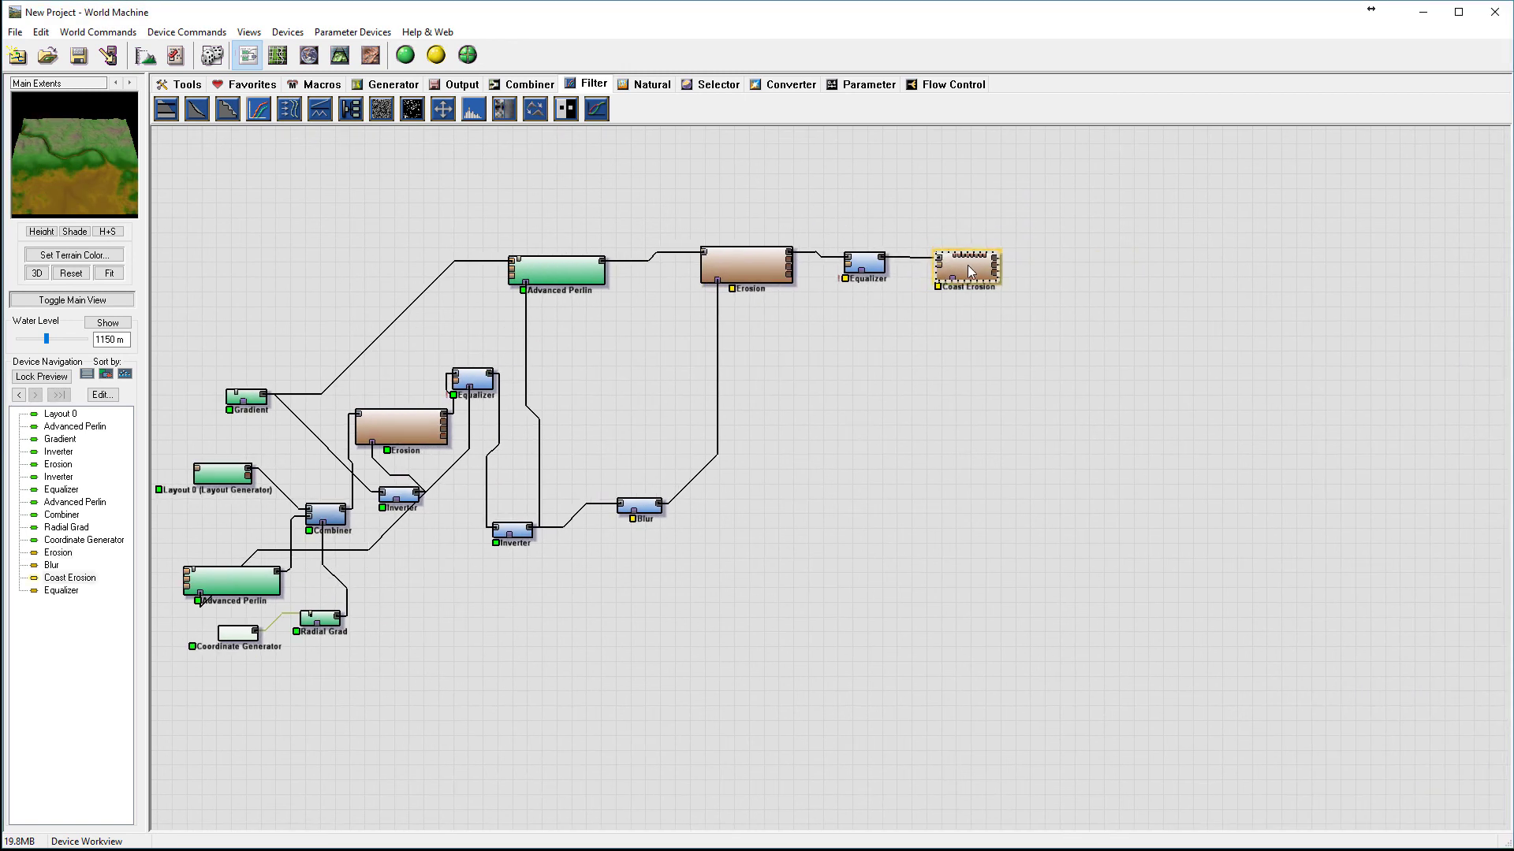
left_click_drag(743, 261, 746, 272)
left_click_drag(571, 275, 574, 284)
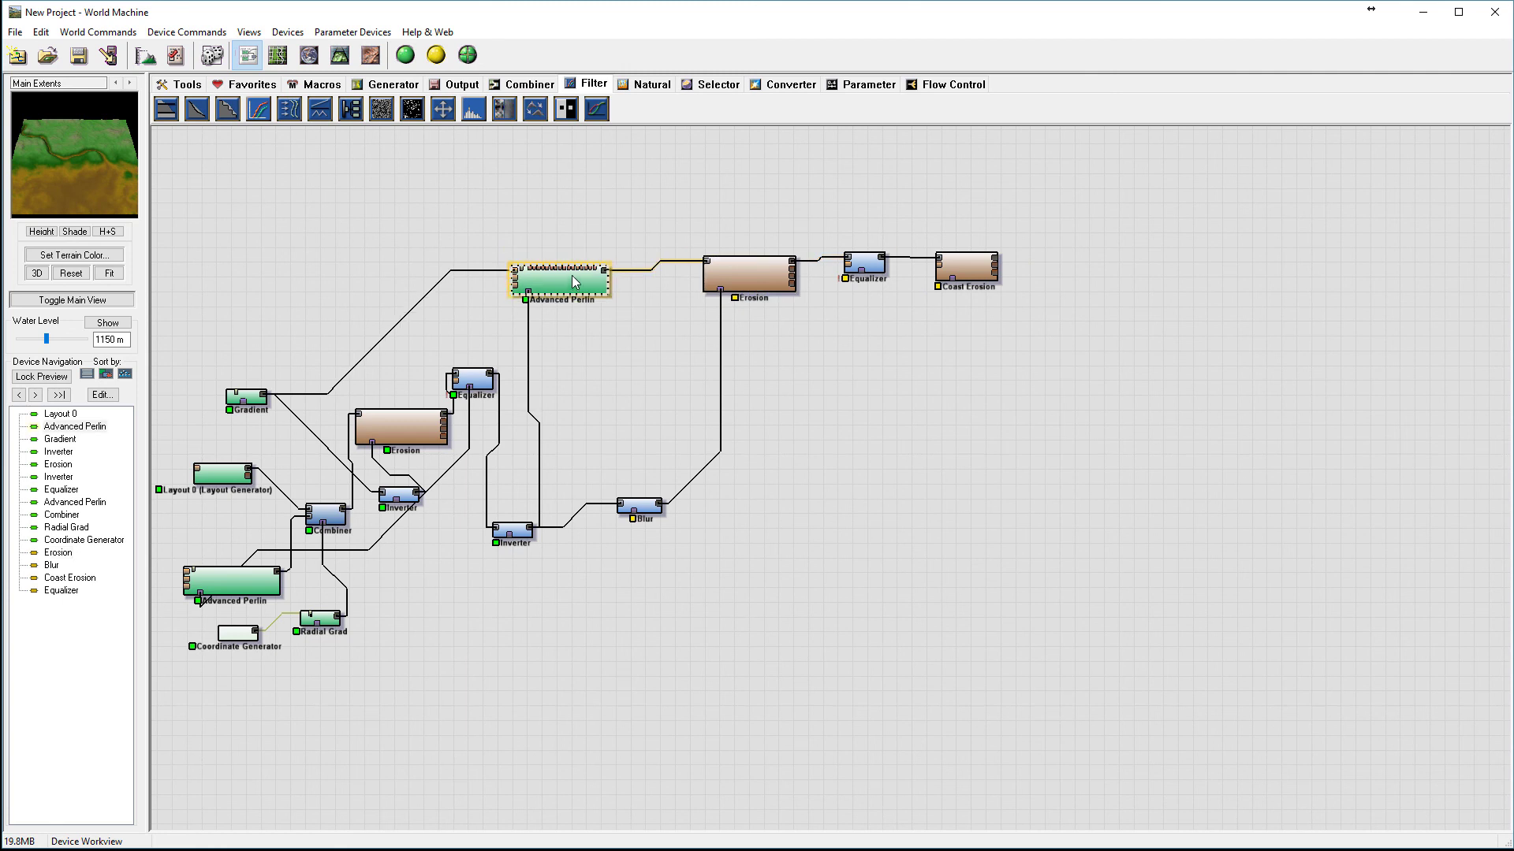
left_click_drag(954, 280, 870, 278)
left_click(980, 271)
right_click_drag(958, 360, 1061, 372)
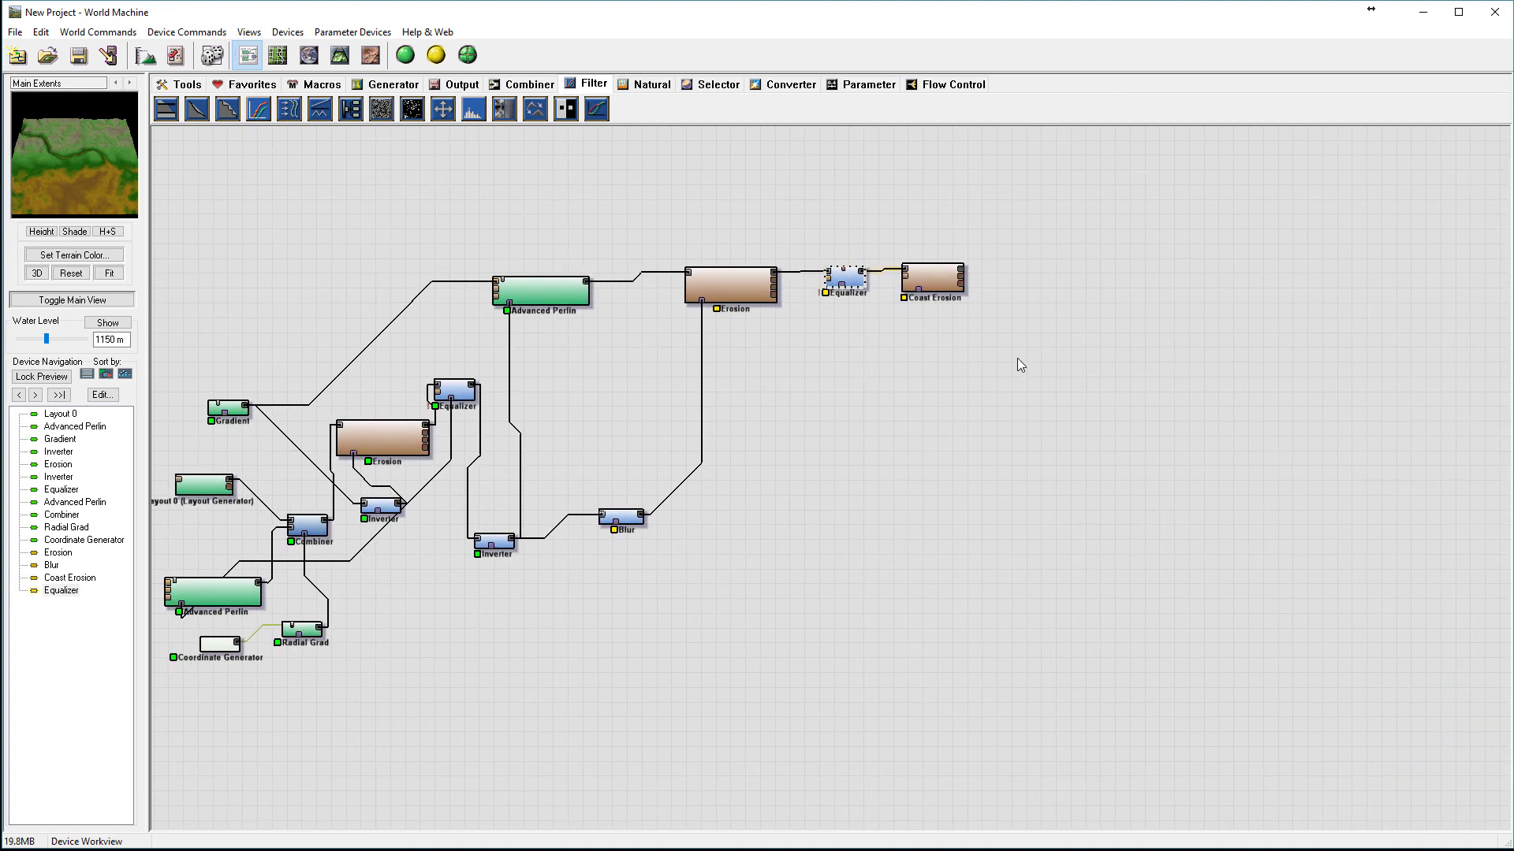
Place seven Height Output nodes in a column at the right of the graph.
left_click(456, 84)
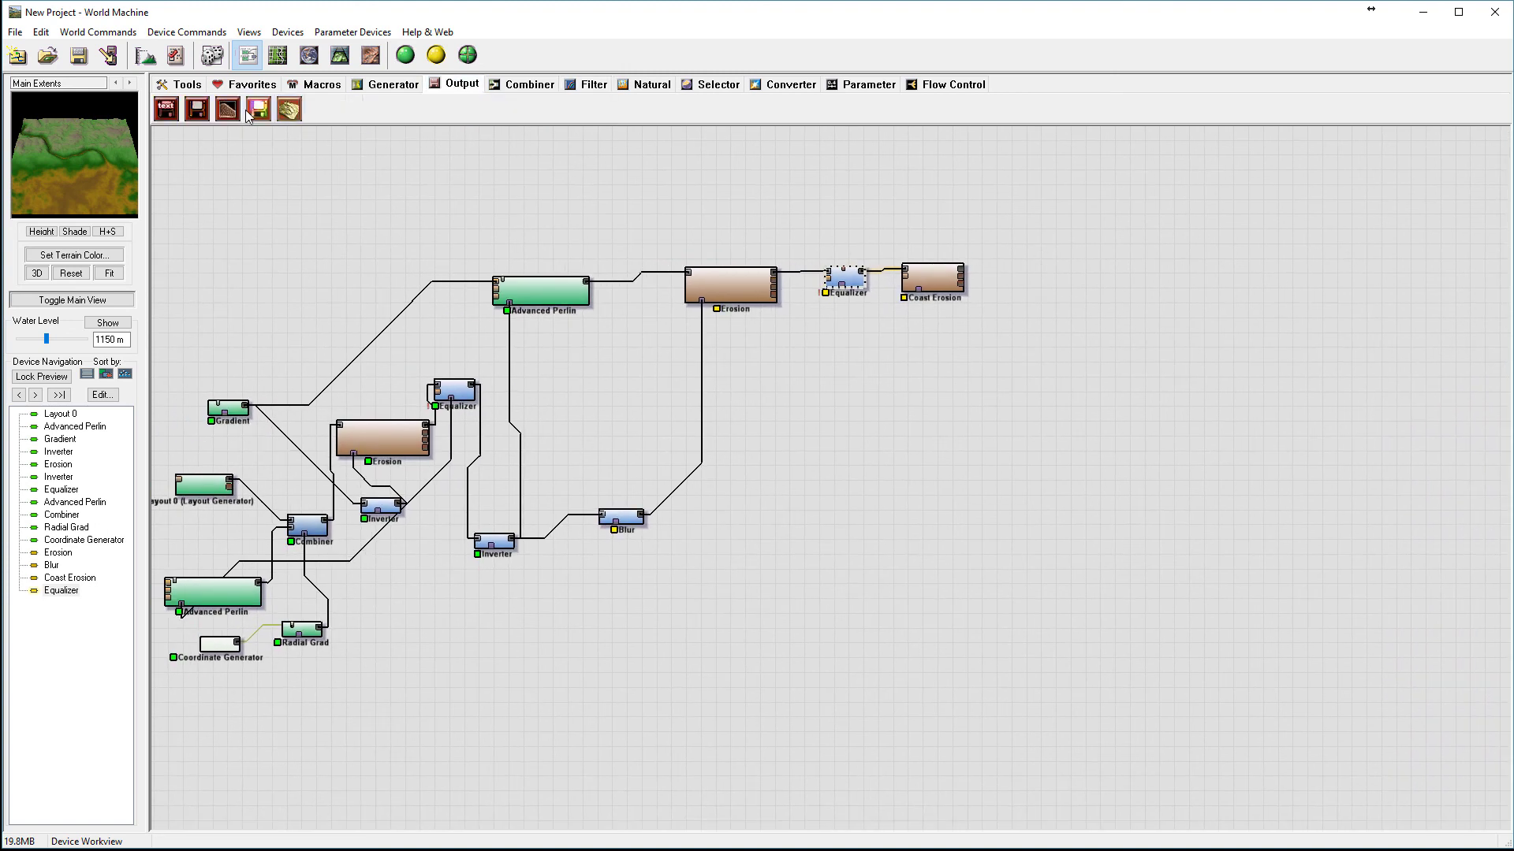
left_click_drag(197, 109, 1064, 237)
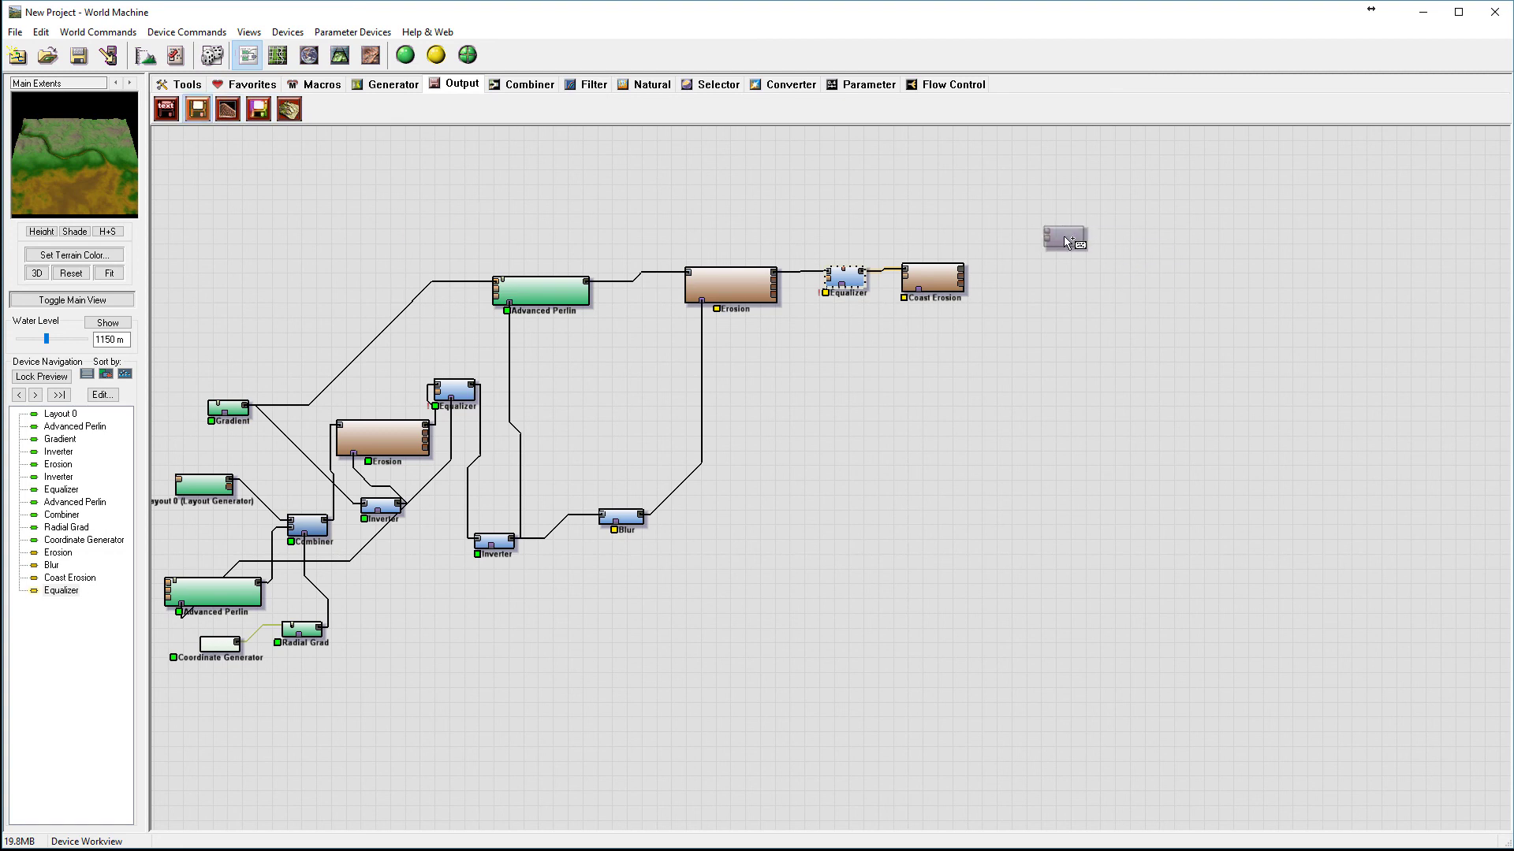
left_click_drag(197, 109, 1061, 356)
left_click_drag(860, 304, 991, 434, "ctrl")
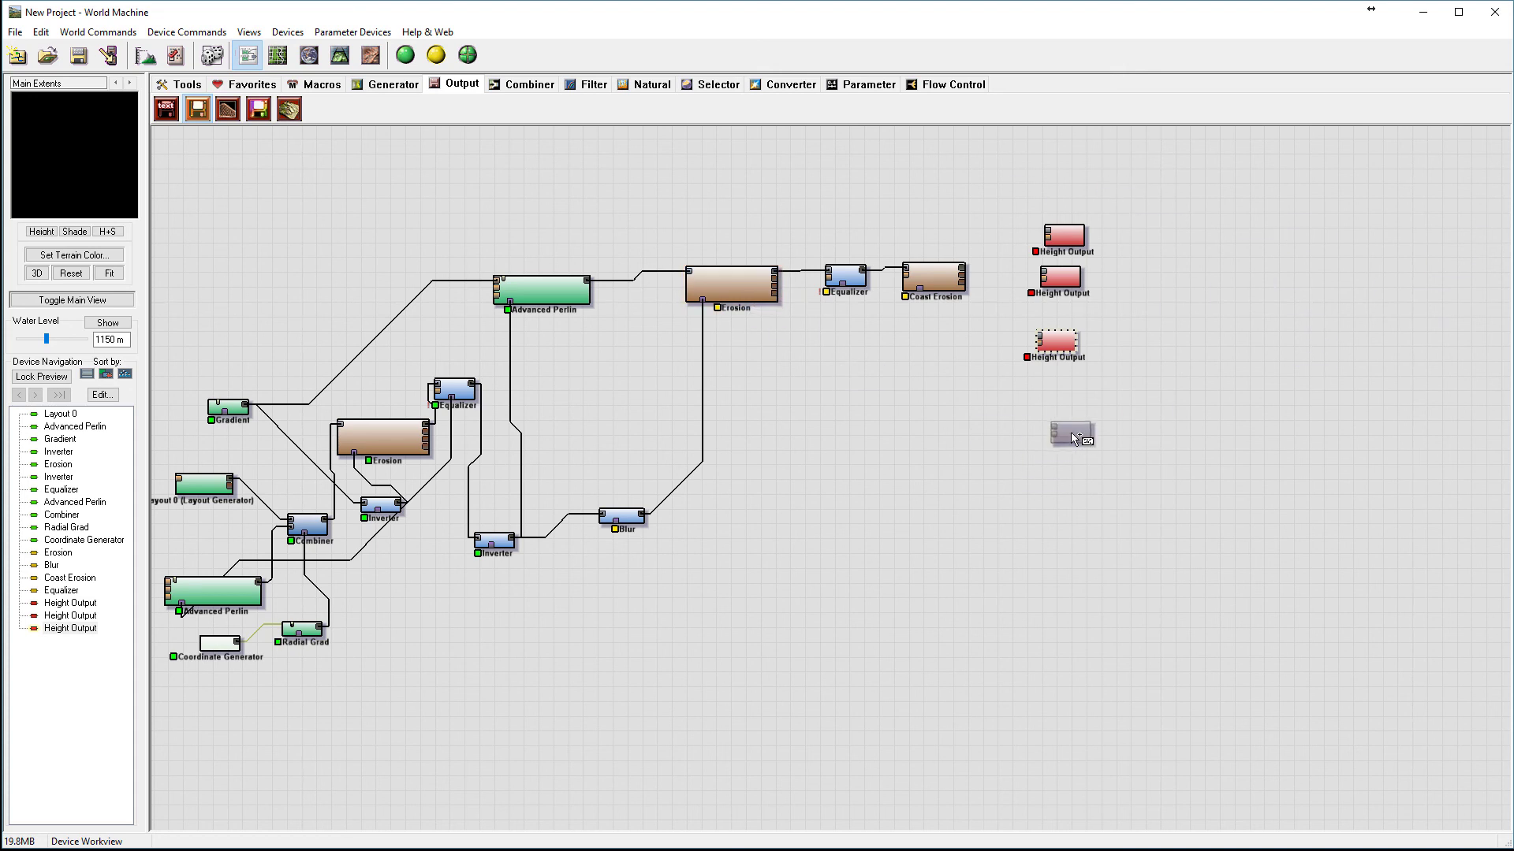
left_click(1068, 434)
left_click(1073, 494)
left_click(1069, 533)
left_click(1088, 584)
key("Escape")
Connect the top three Height Outputs to Coast Erosion's output.
left_click(934, 280)
left_click_drag(1052, 232, 962, 269)
left_click(1043, 276)
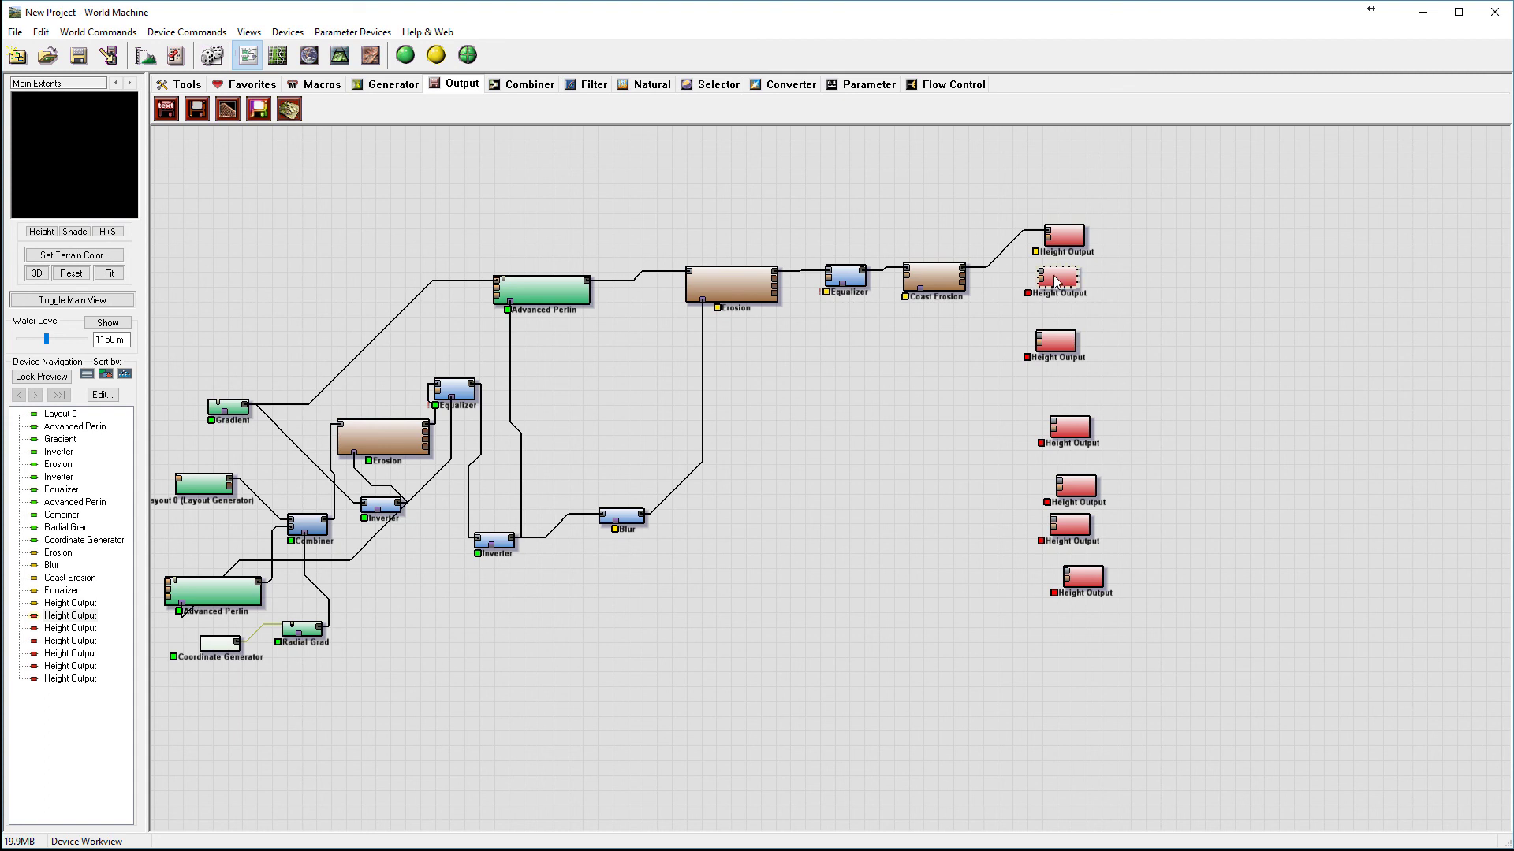
scroll(1045, 275, "up", 1)
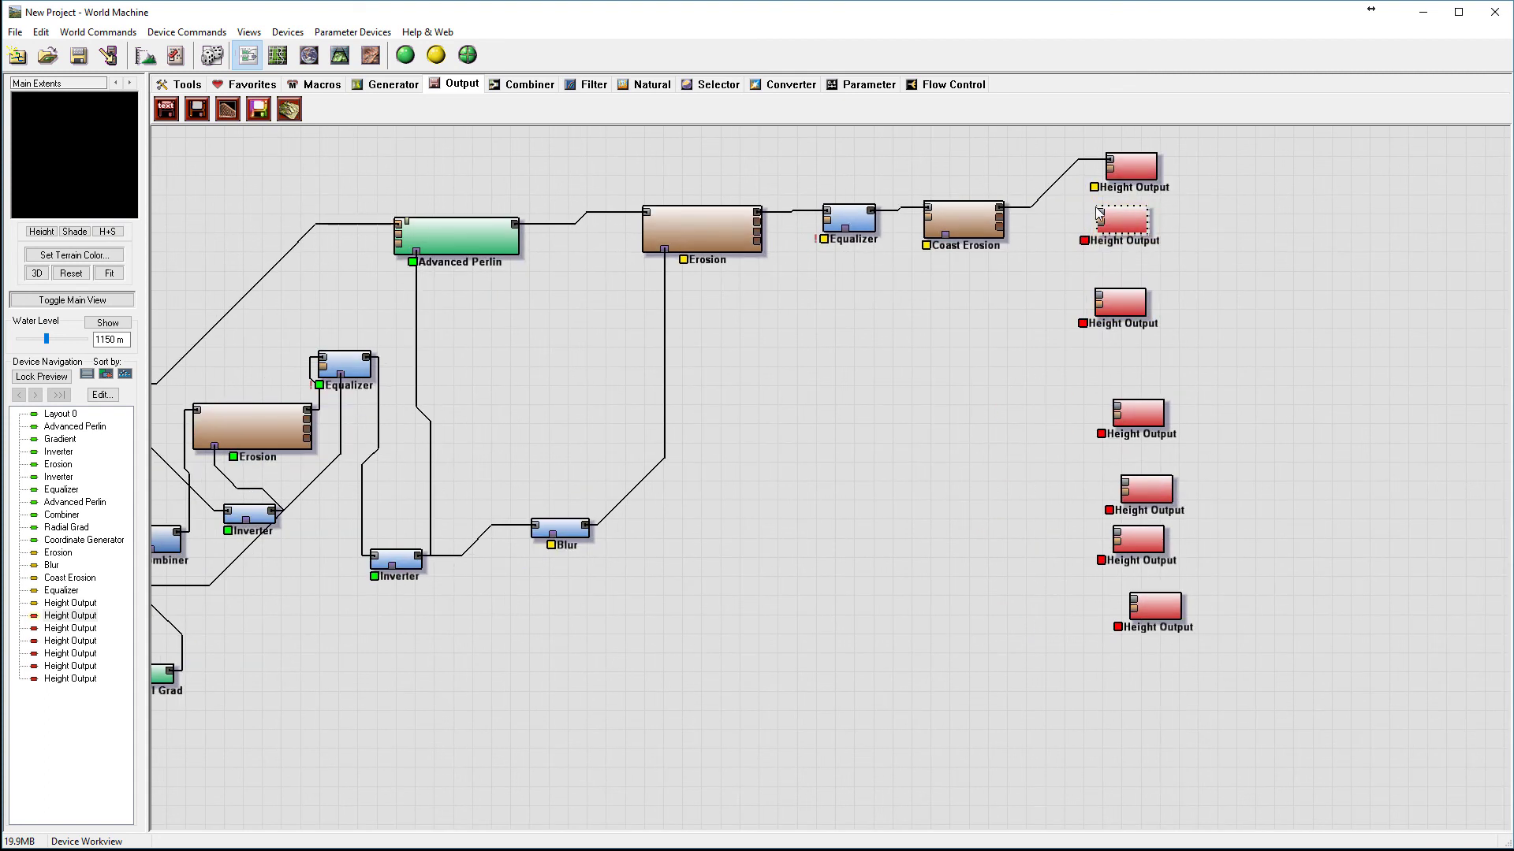
left_click_drag(1102, 220, 997, 218)
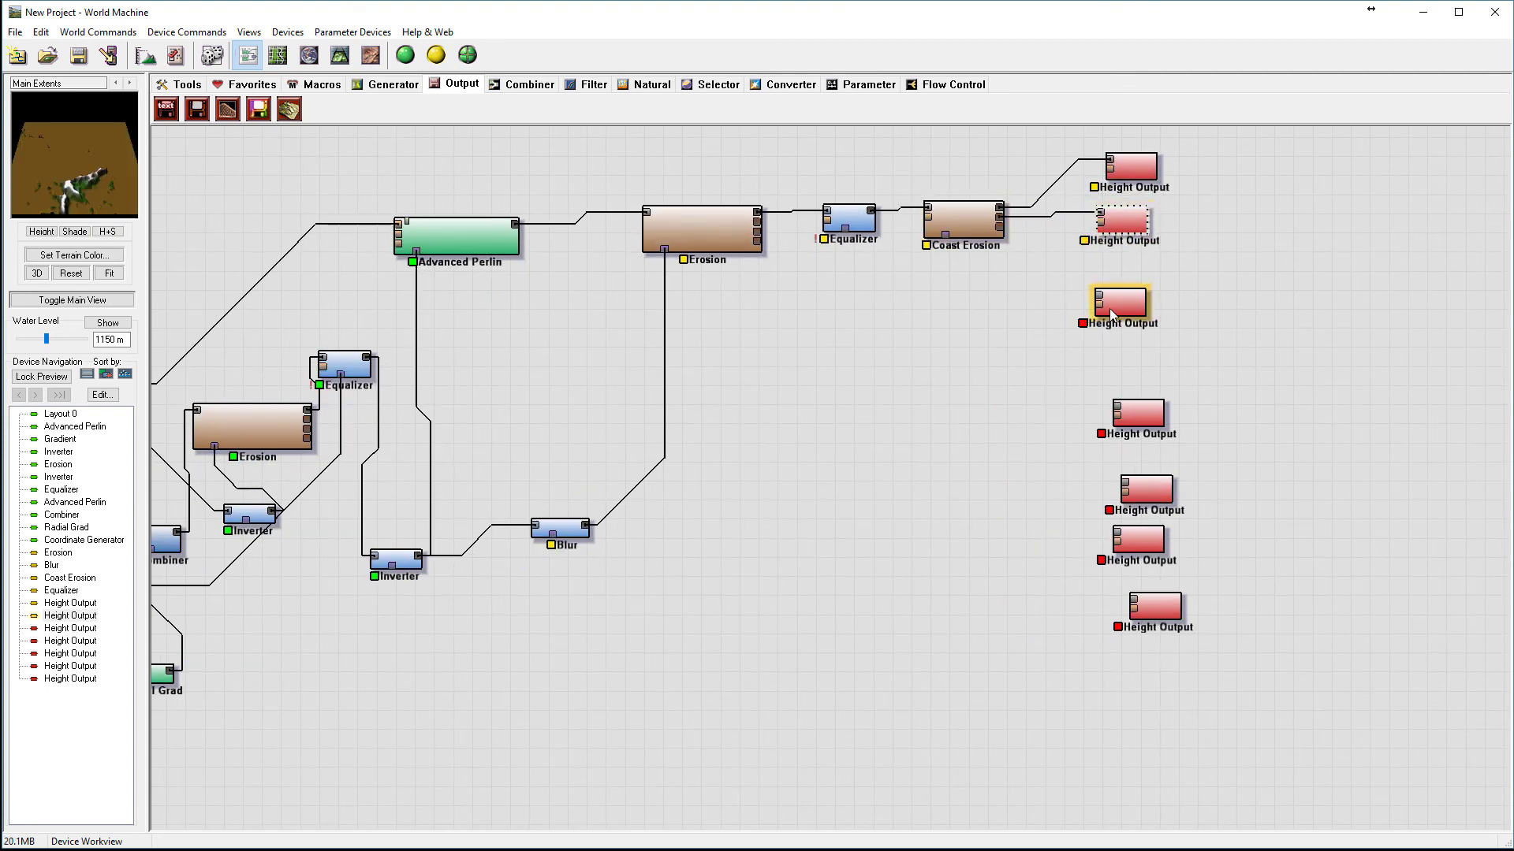
left_click_drag(1101, 304, 999, 227)
Connect the fourth and fifth Height Outputs to Erosion's output.
left_click_drag(1117, 407, 756, 222)
left_click_drag(1118, 407, 757, 213)
left_click(1143, 496)
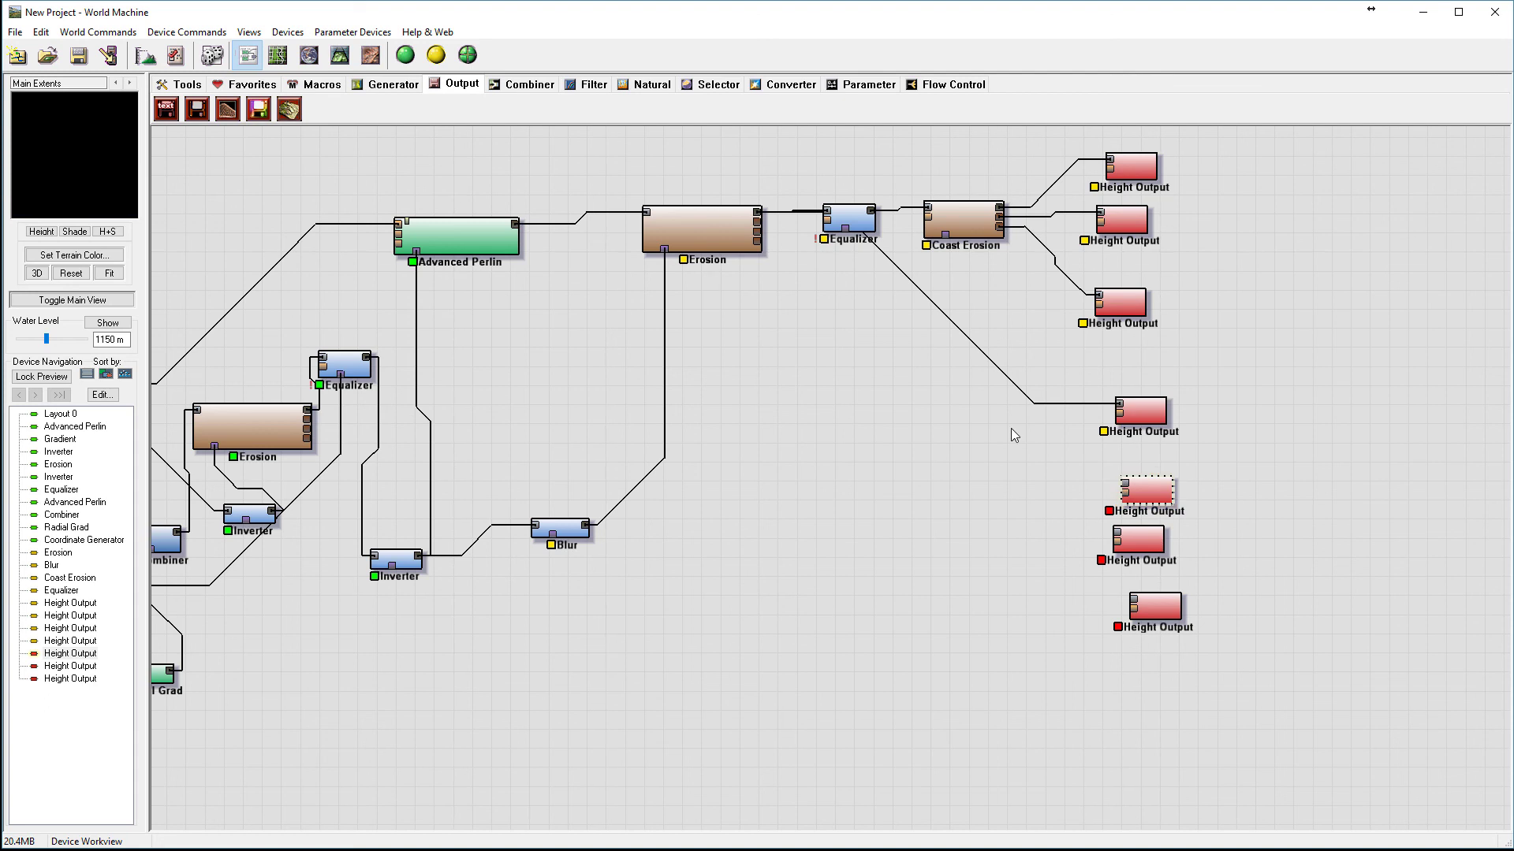
left_click_drag(1124, 489, 761, 223)
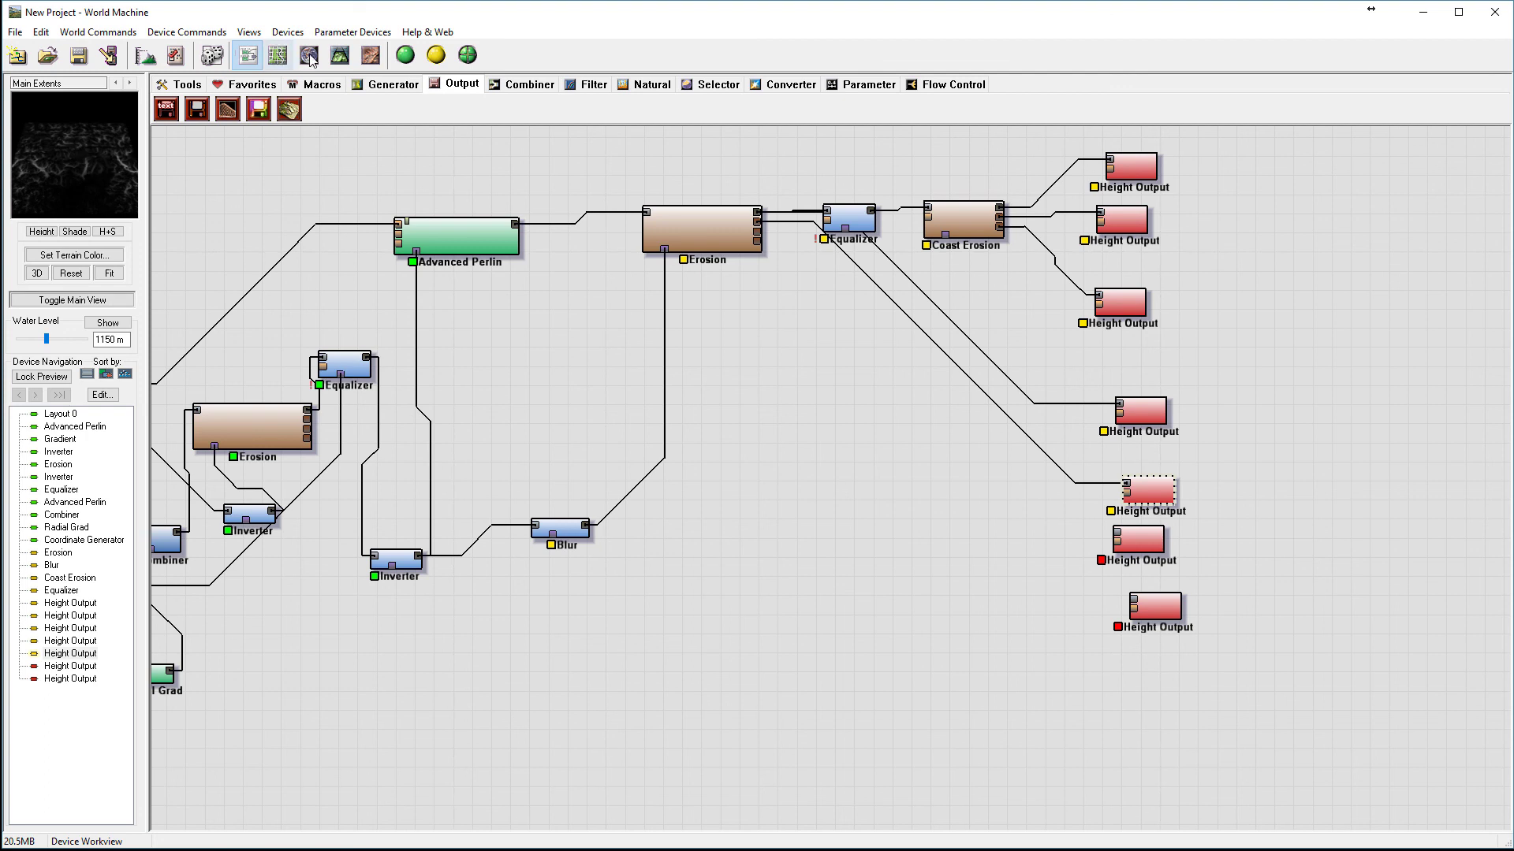
left_click(340, 54)
scroll(1024, 582, "down", 5)
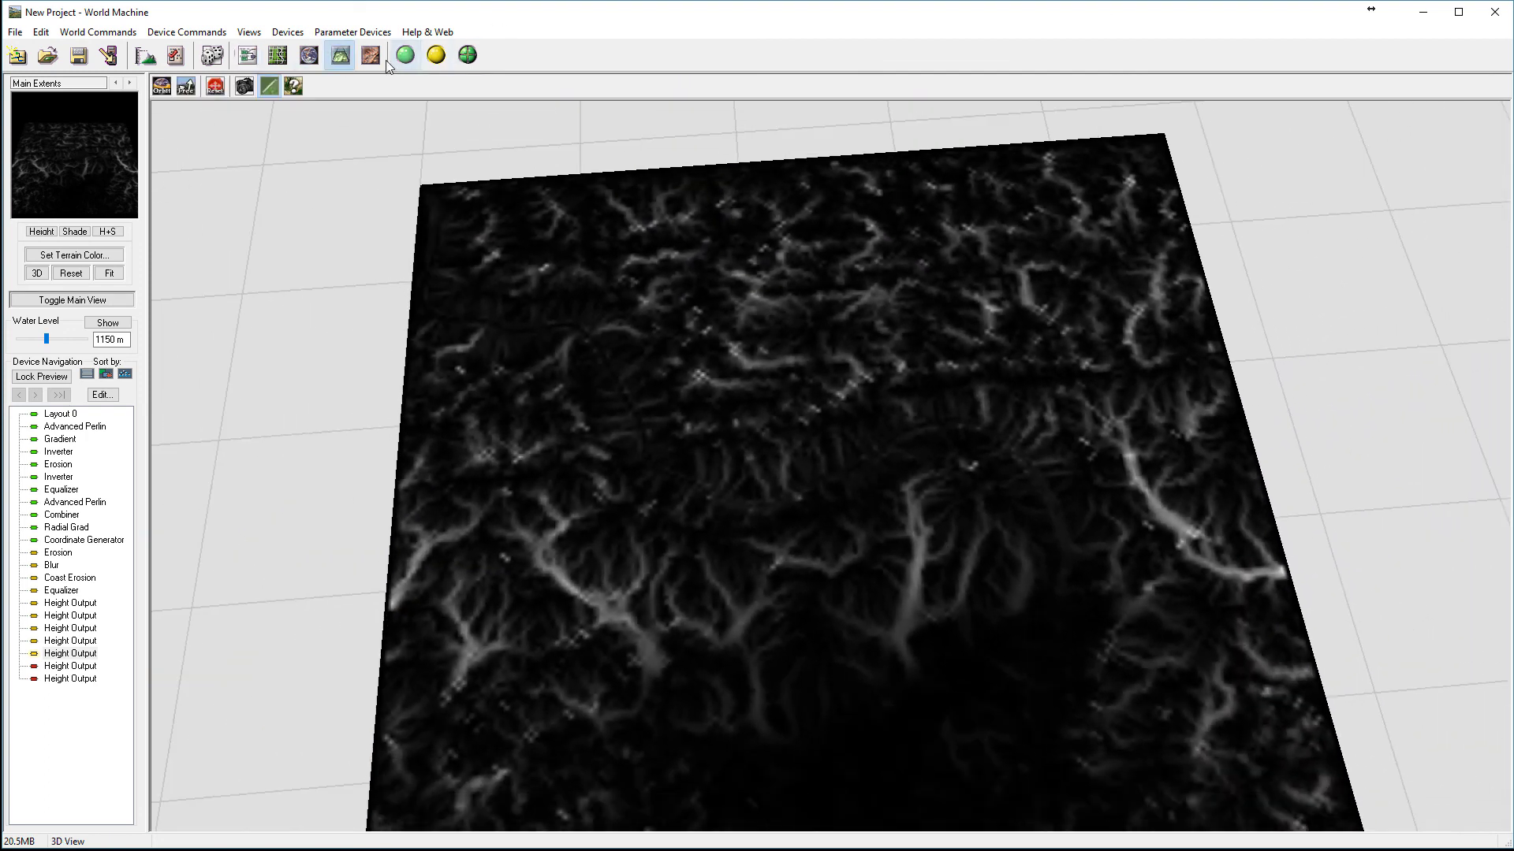
left_click(405, 54)
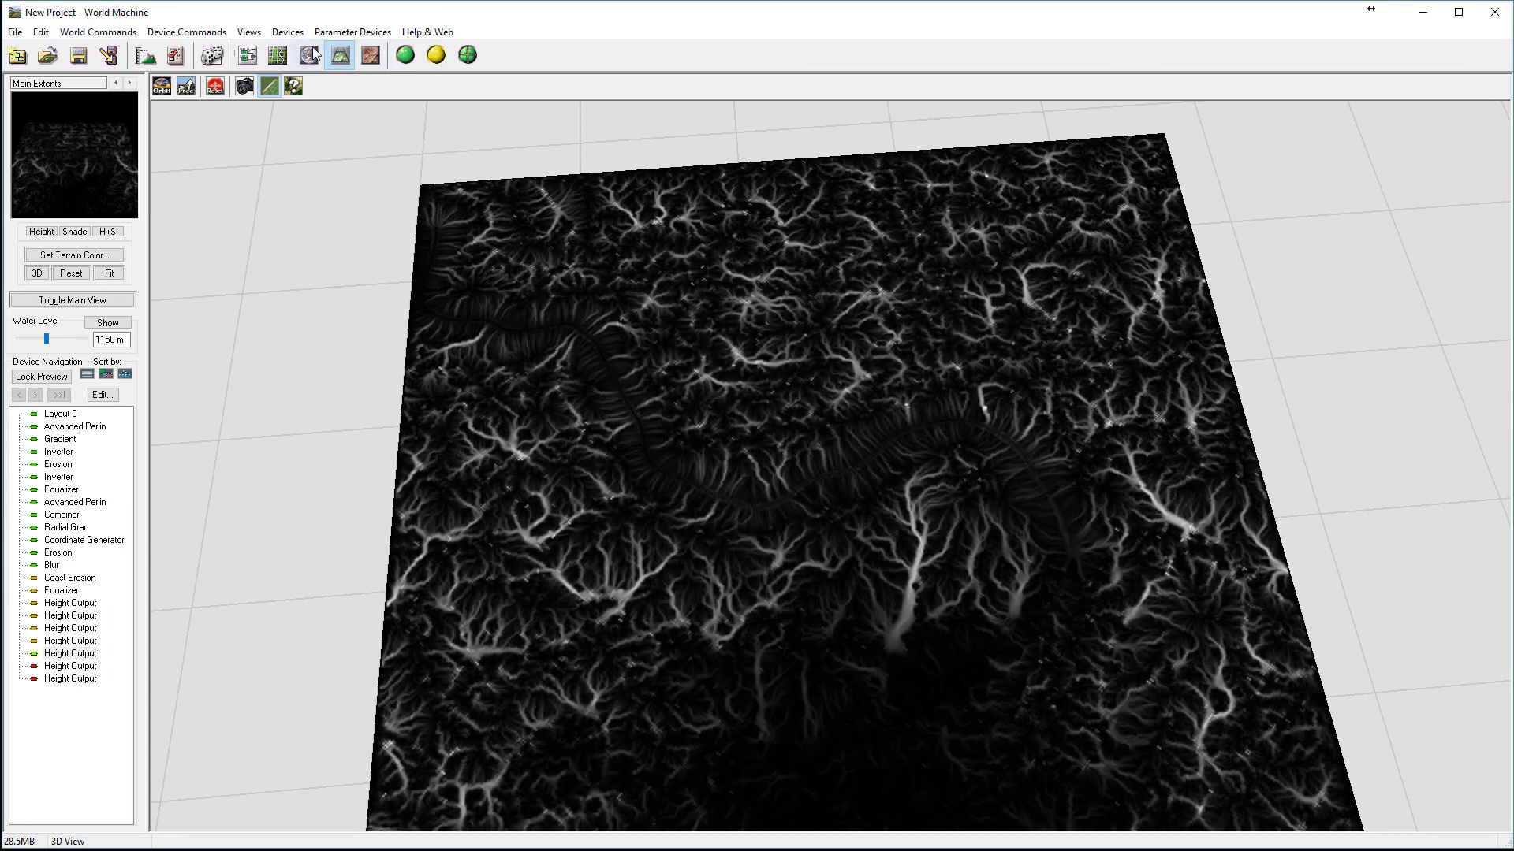
left_click(247, 54)
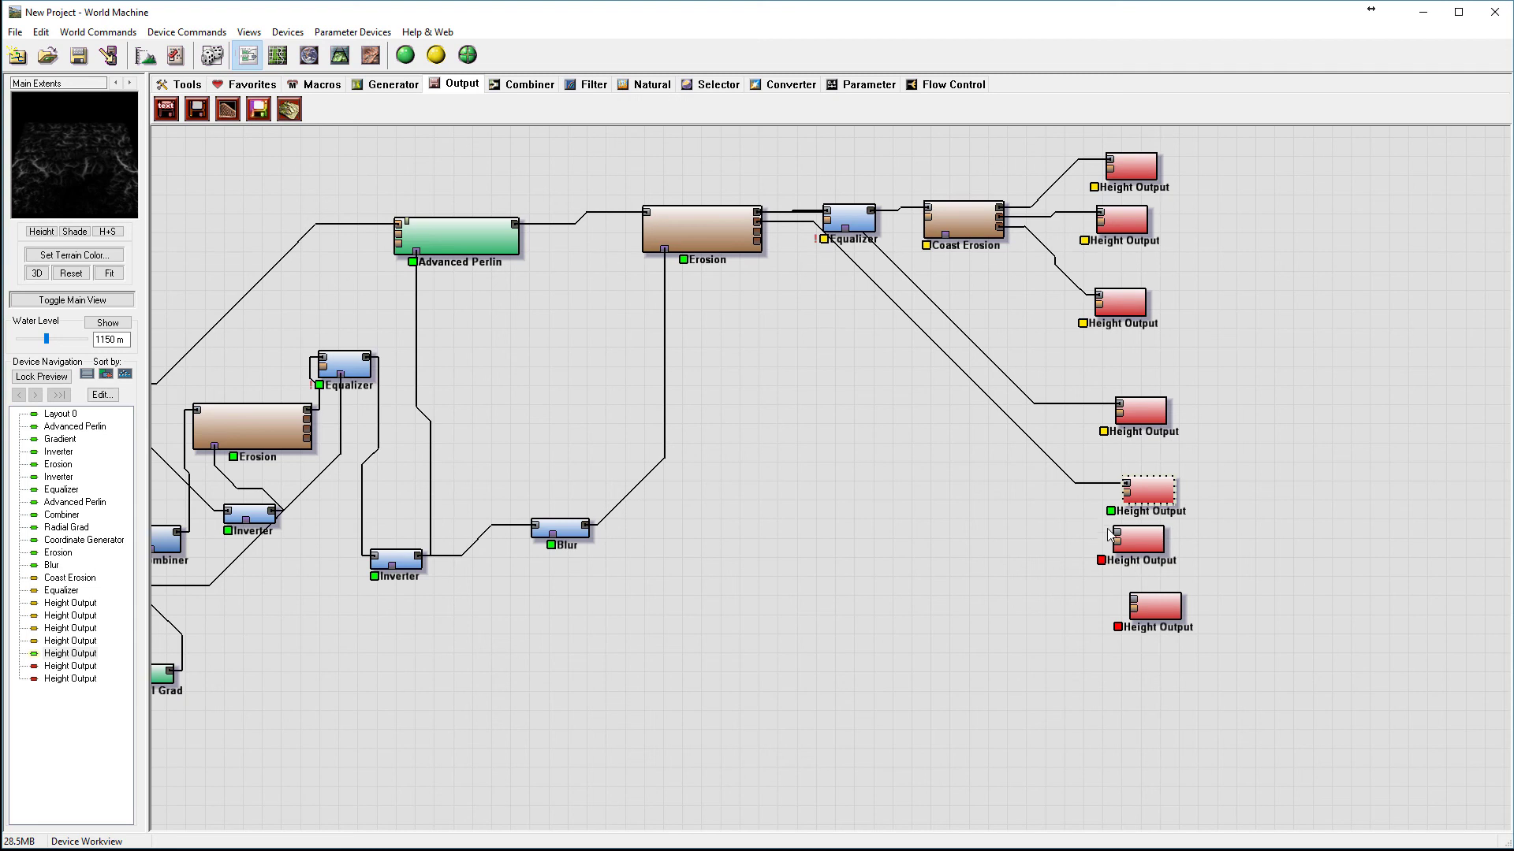
Wire the sixth and bottom Height Output nodes to the Erosion output ports.
left_click_drag(1116, 538, 758, 247)
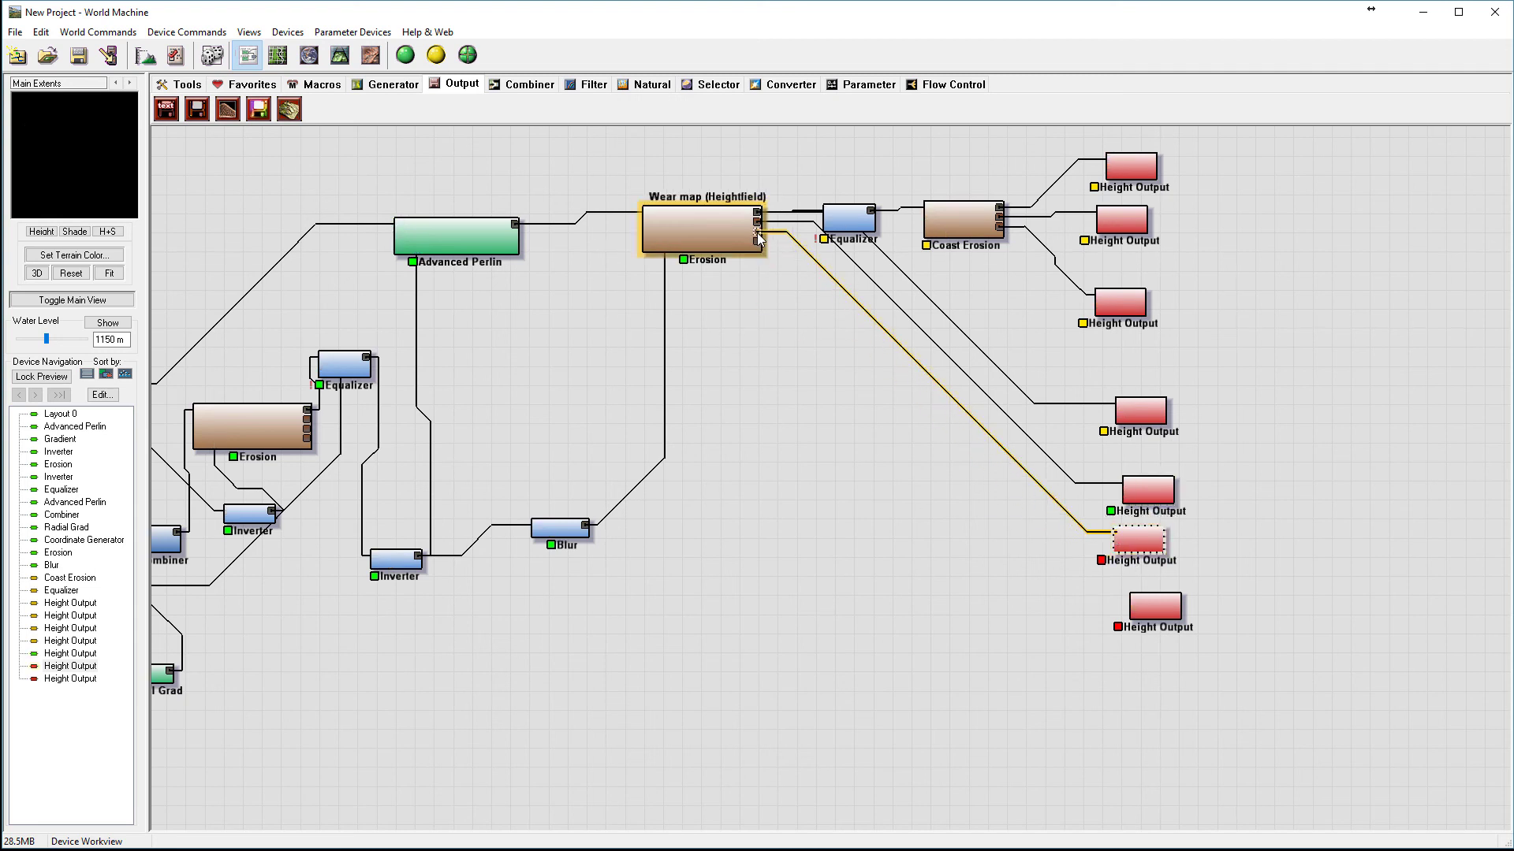
left_click(1133, 603)
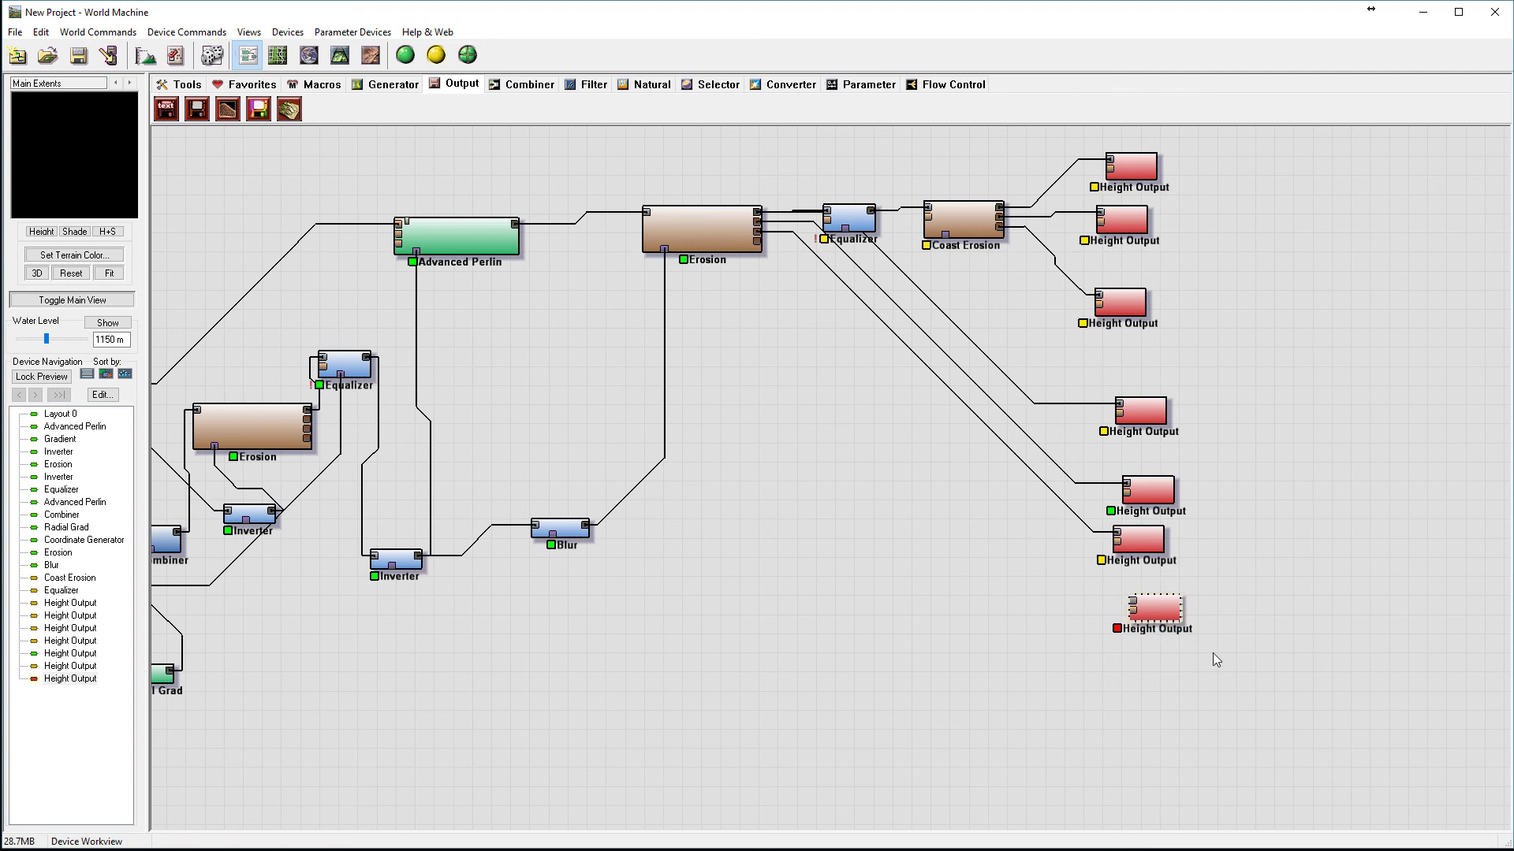
left_click_drag(1133, 602, 757, 233)
Fit the whole graph in view and select the top Height Output to preview it.
scroll(864, 473, "down", 4)
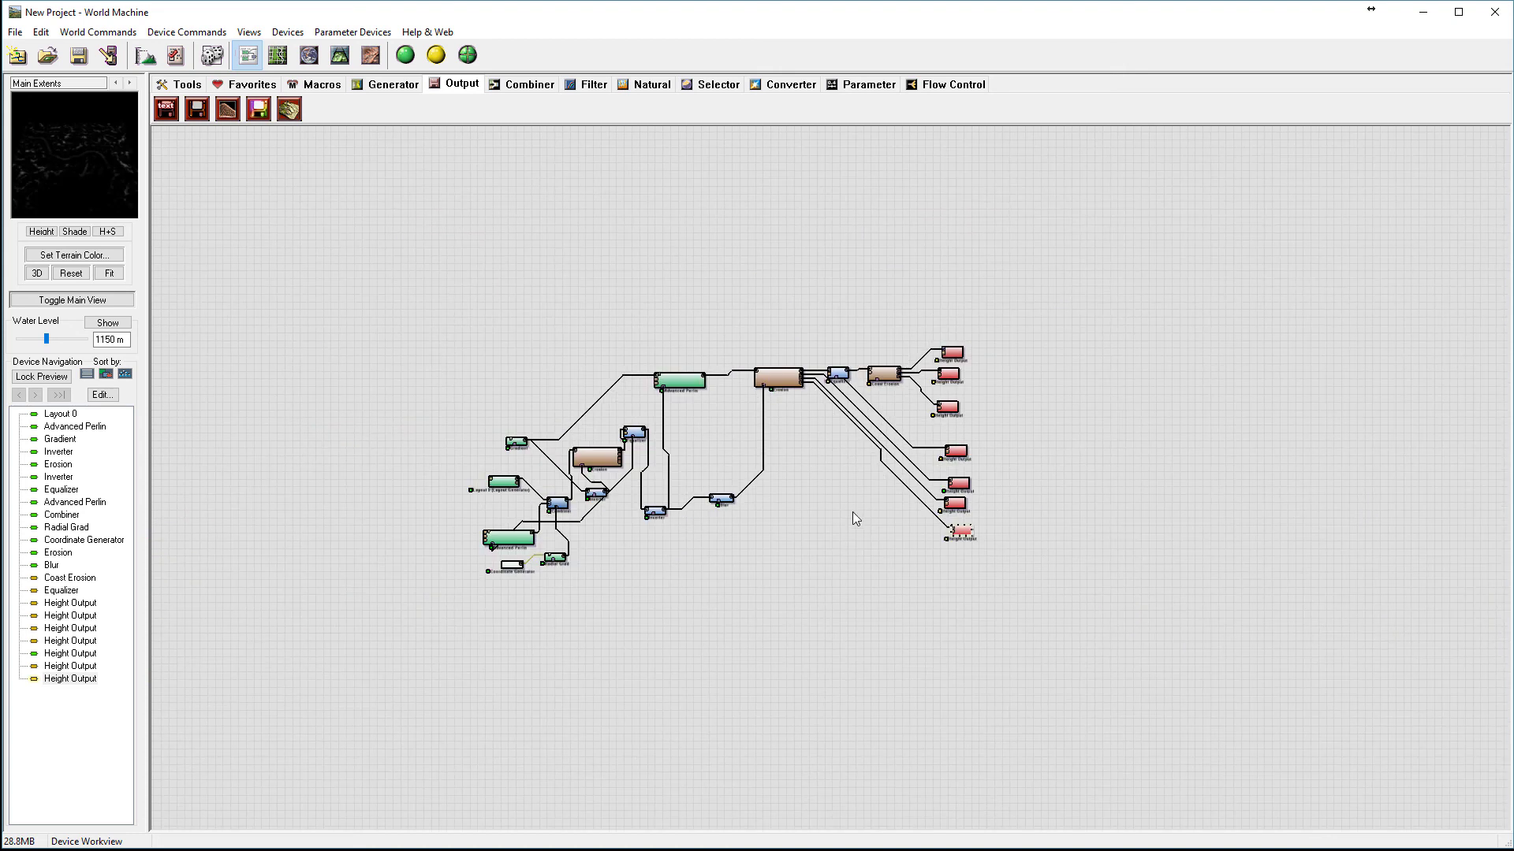
scroll(853, 504, "up", 4)
left_click_drag(804, 509, 850, 454)
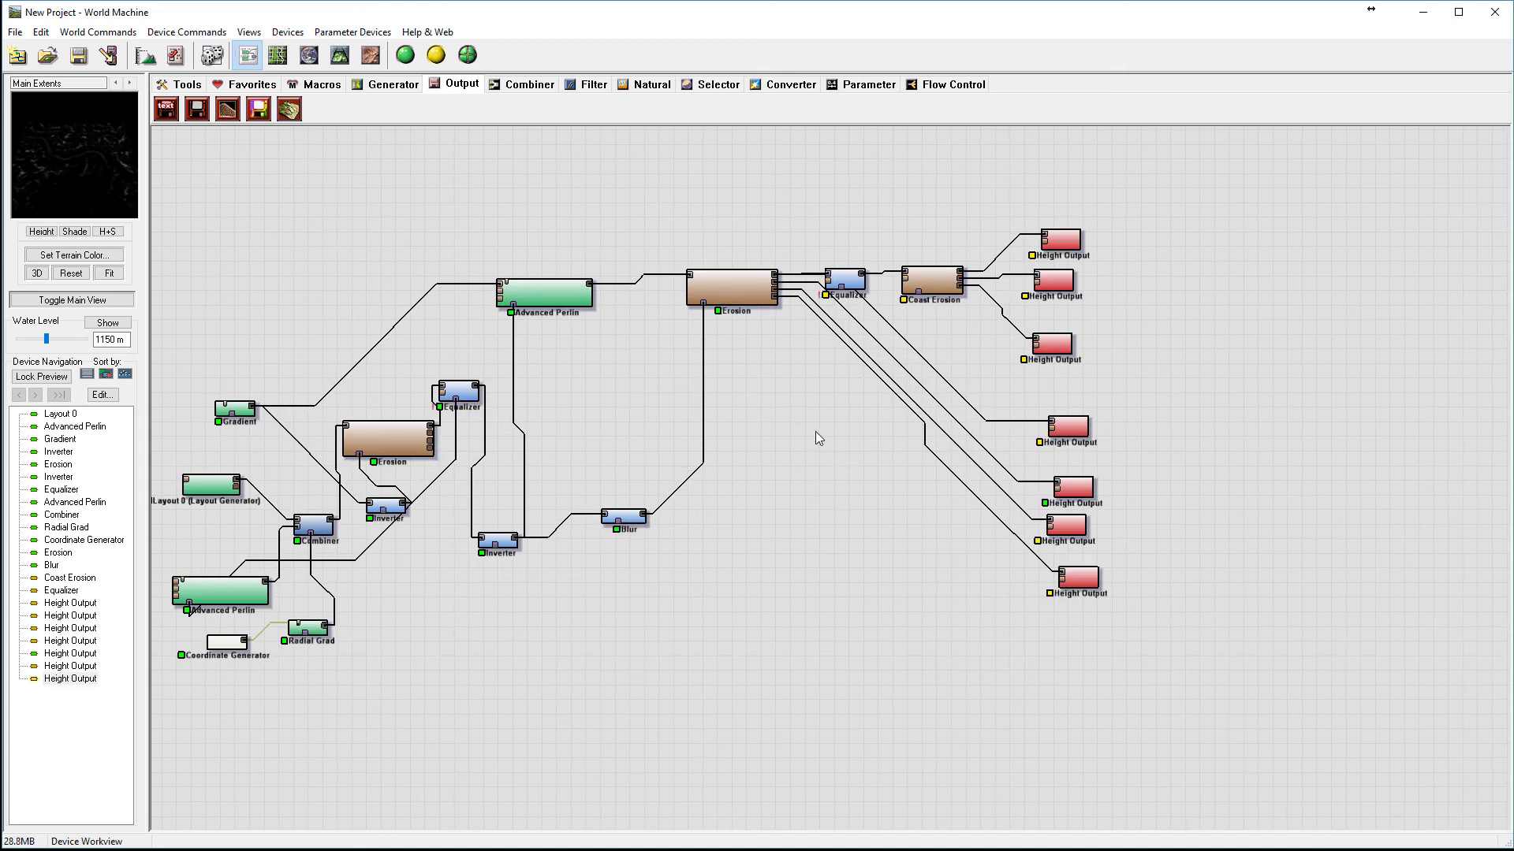
scroll(874, 430, "left", 2)
scroll(877, 436, "left", 3)
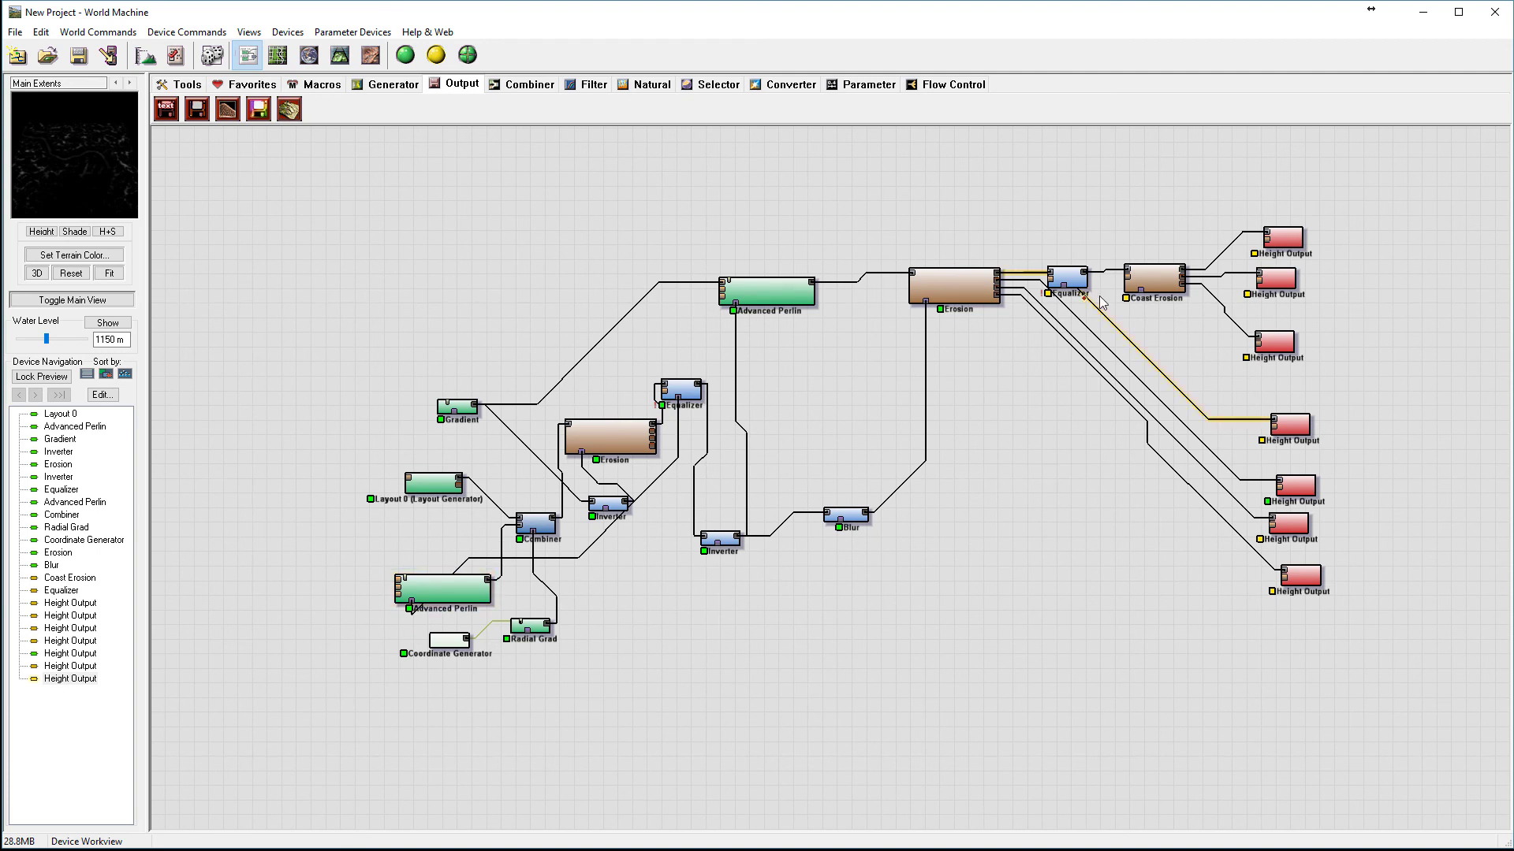
left_click(1288, 246)
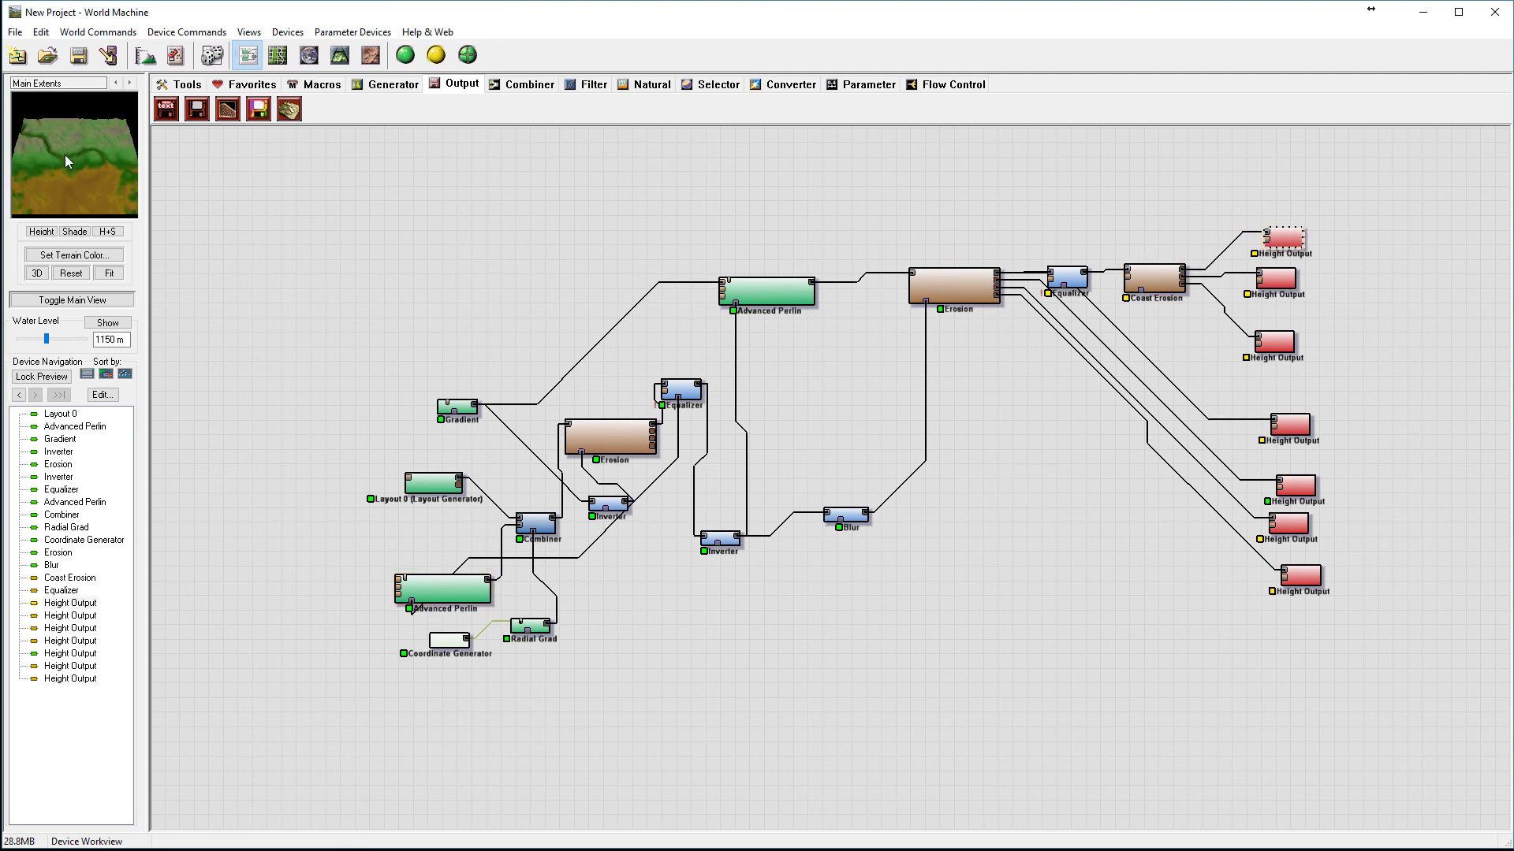